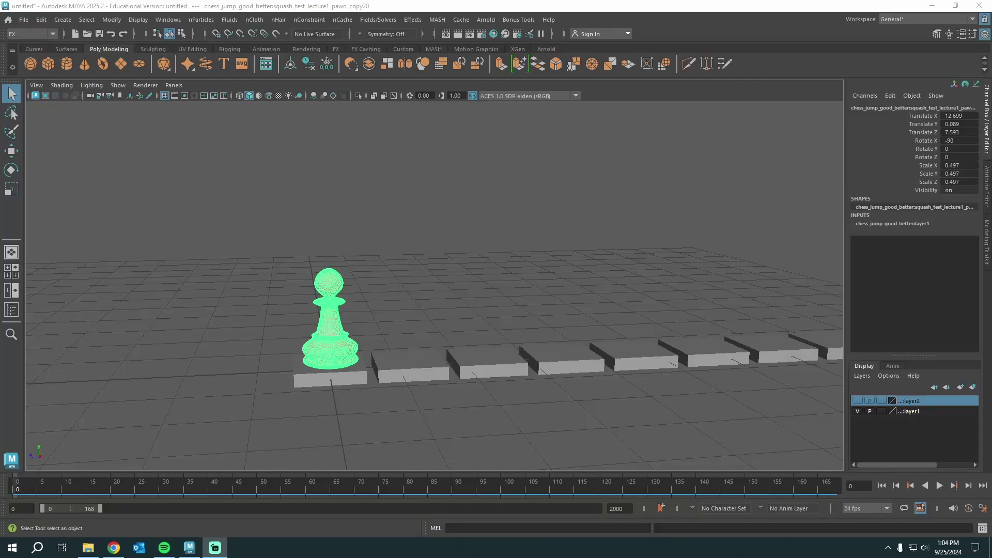
# Step: Select the pawn on the first tile of the back row and set a keyframe on it at frame 1
pyautogui.click(432, 316)
pyautogui.keyDown('alt'); pyautogui.moveTo(432, 317); pyautogui.dragTo(458, 281); pyautogui.keyUp('alt')
pyautogui.scroll(3, 482, 283)
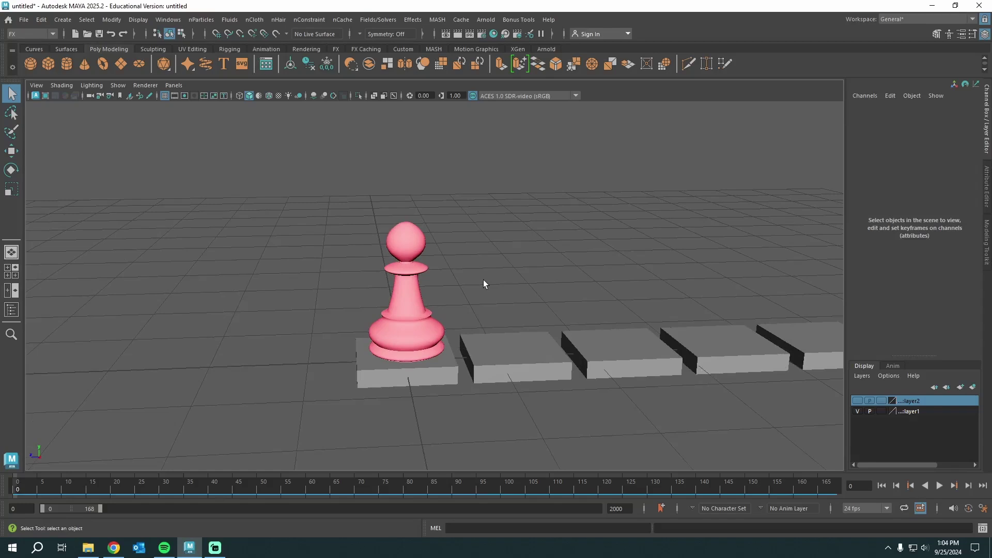
pyautogui.click(423, 312)
pyautogui.scroll(2, 435, 308)
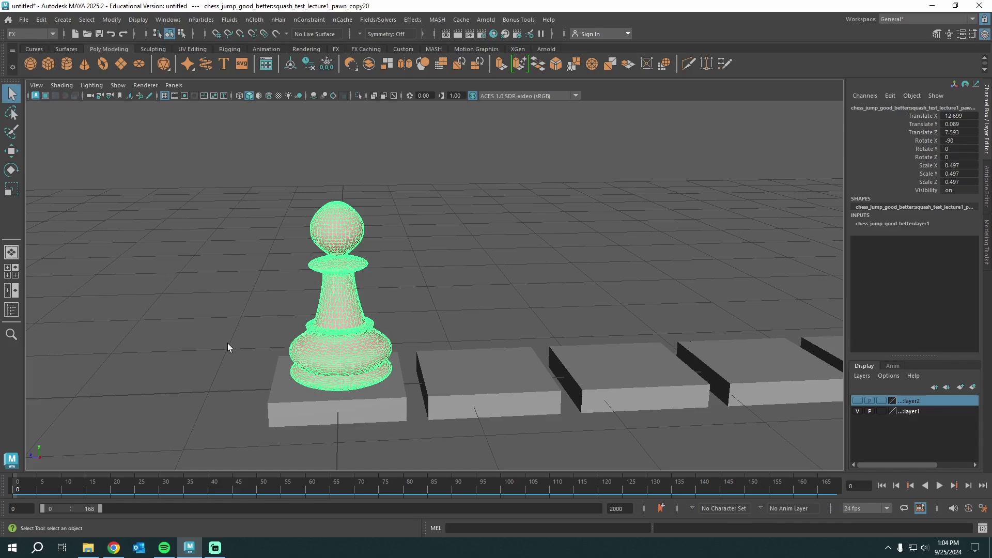
pyautogui.keyDown('alt'); pyautogui.moveTo(263, 331); pyautogui.dragTo(322, 339); pyautogui.keyUp('alt')
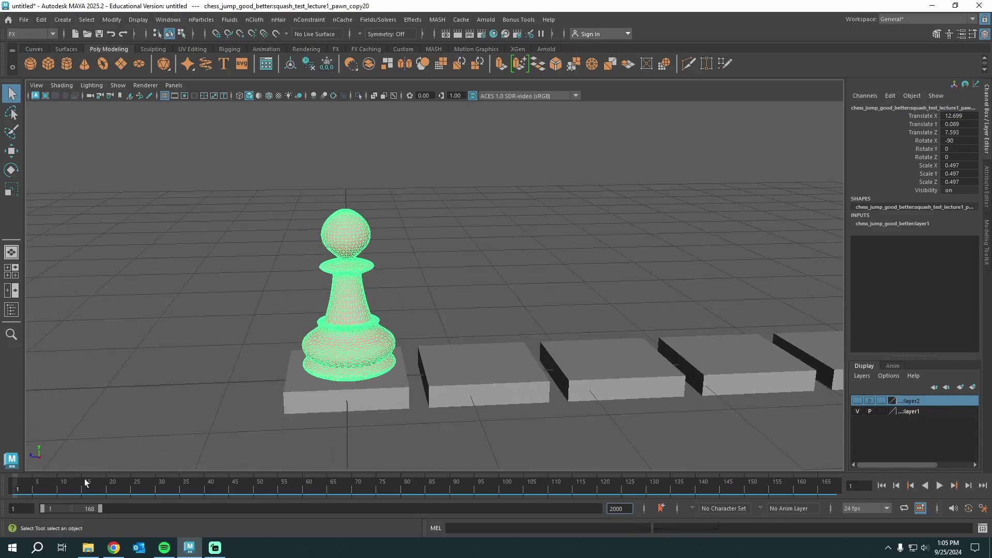
pyautogui.click(9, 487)
pyautogui.click(443, 265)
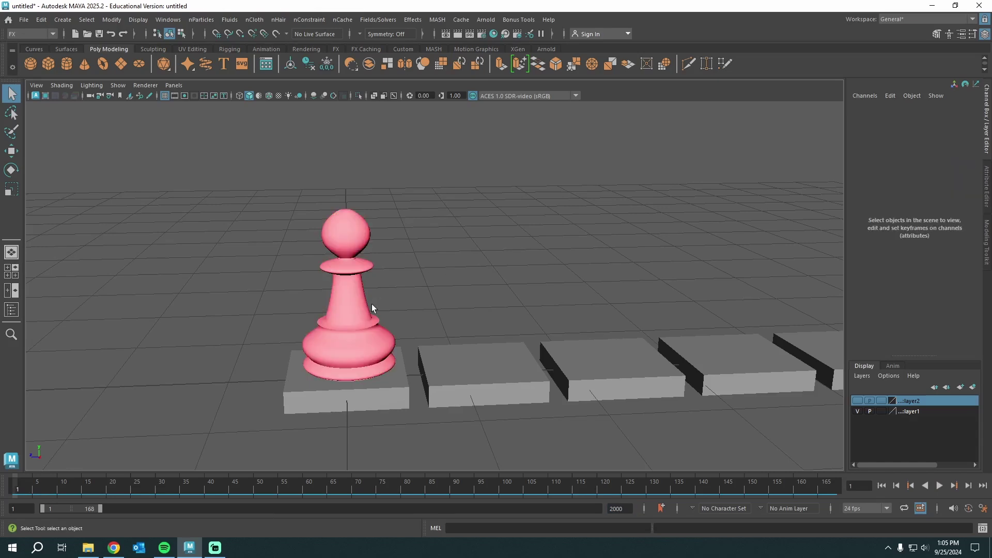
pyautogui.click(363, 312)
pyautogui.press('s')
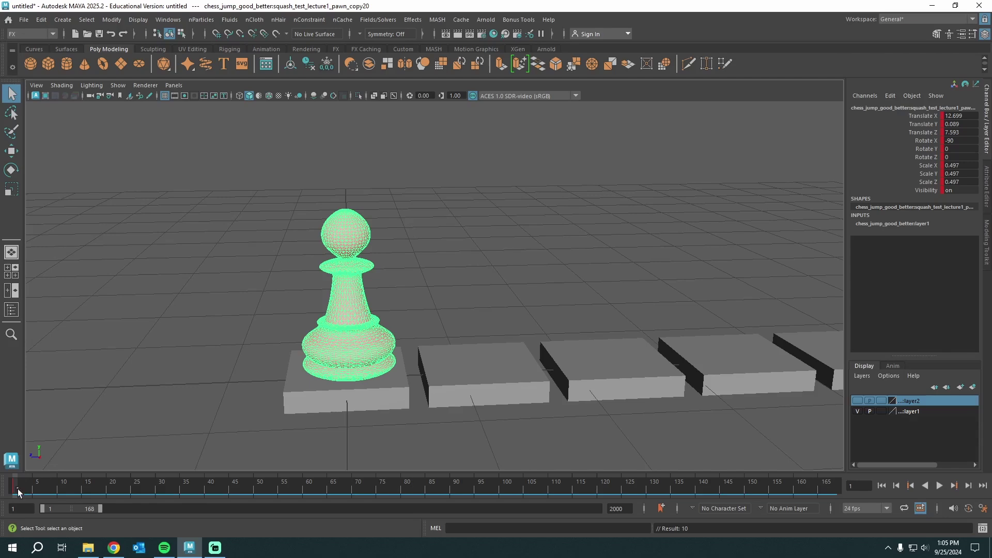
# Step: At frame 10, move the pawn along the row onto the third tile, at Translate Z about 5.343, and set a keyframe
pyautogui.moveTo(18, 492); pyautogui.dragTo(60, 485)
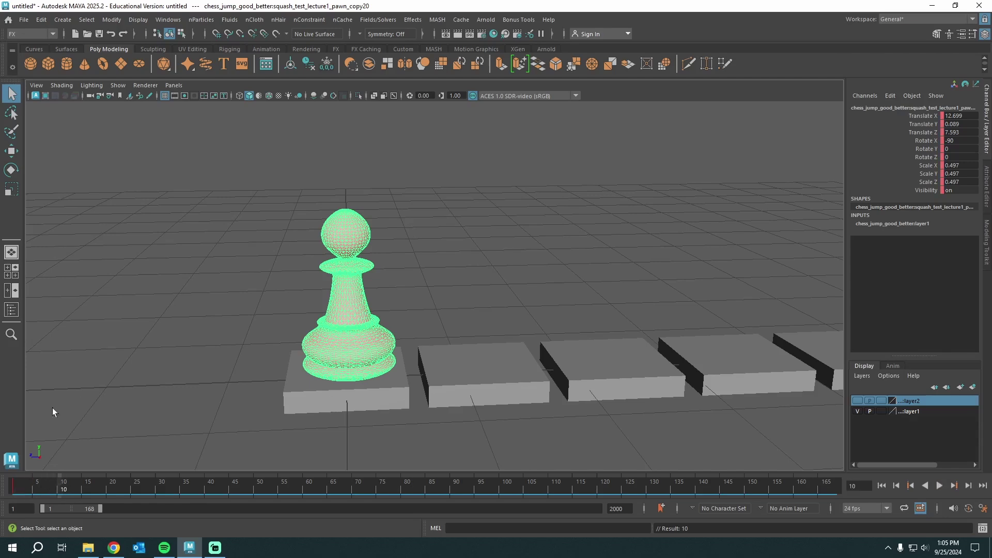
pyautogui.press('w')
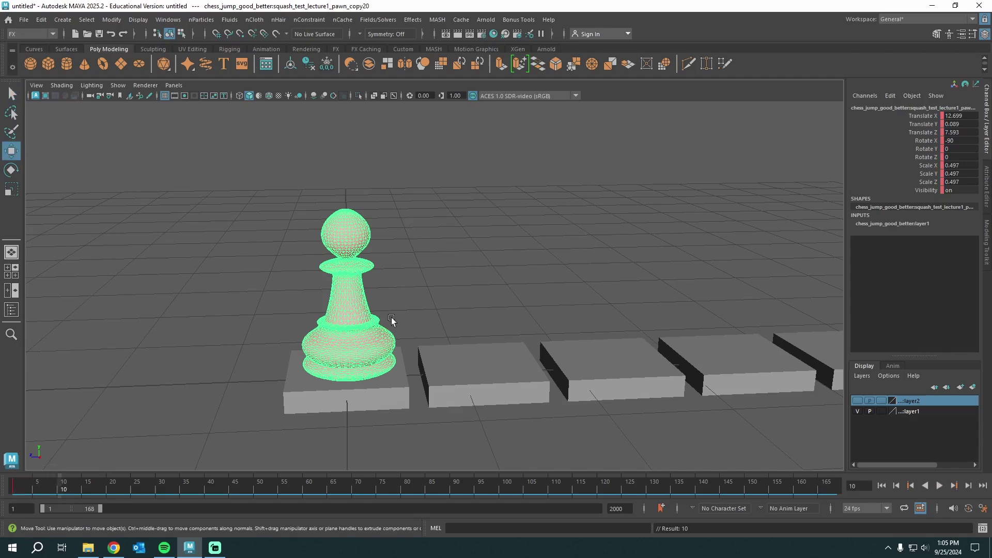
pyautogui.moveTo(390, 370); pyautogui.dragTo(645, 364)
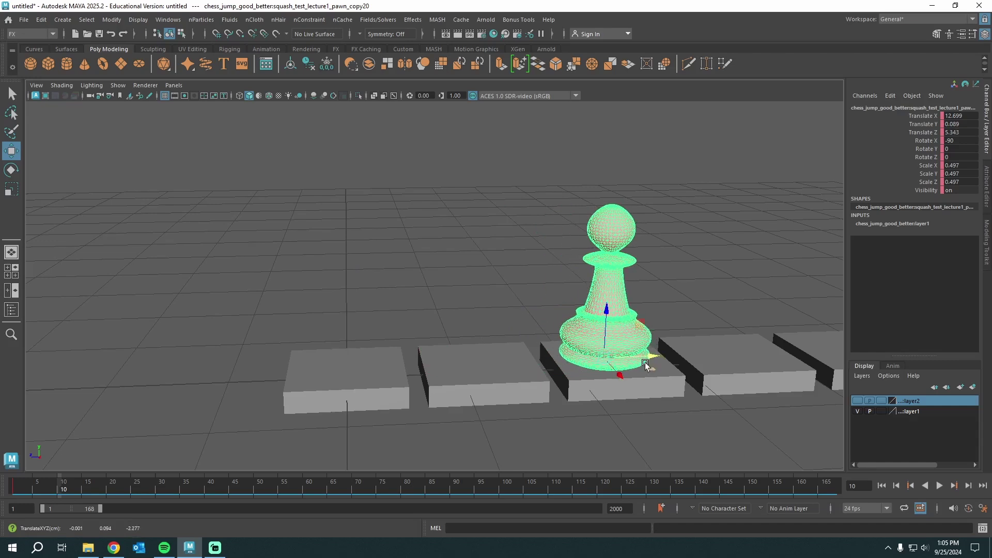
pyautogui.press('s')
# Step: Shift the pawn's landing keyframe to frame 24 on the timeline
pyautogui.moveTo(64, 491)
pyautogui.mouseDown()
pyautogui.moveTo(12, 497)
pyautogui.moveTo(107, 490)
pyautogui.moveTo(54, 487)
pyautogui.mouseUp()
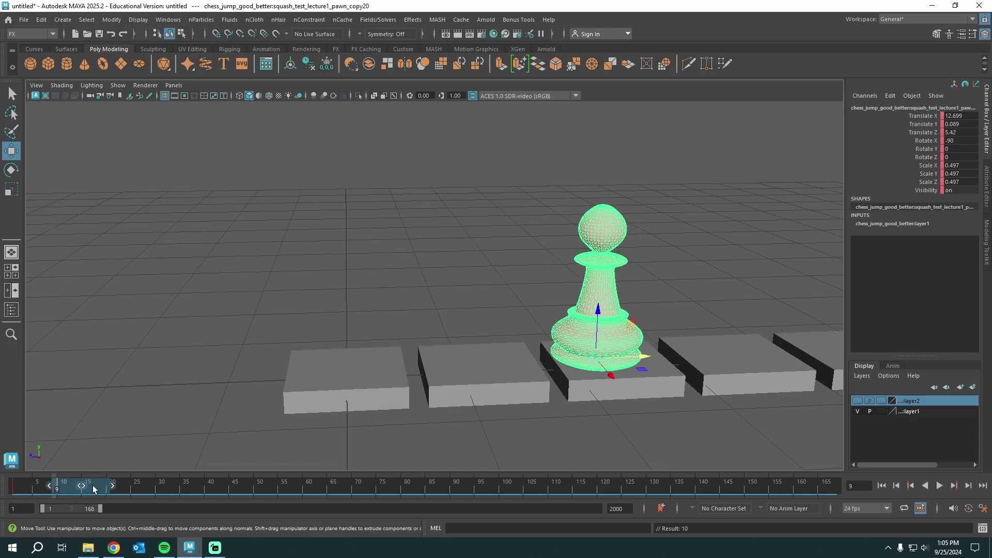
pyautogui.moveTo(87, 490); pyautogui.dragTo(154, 494)
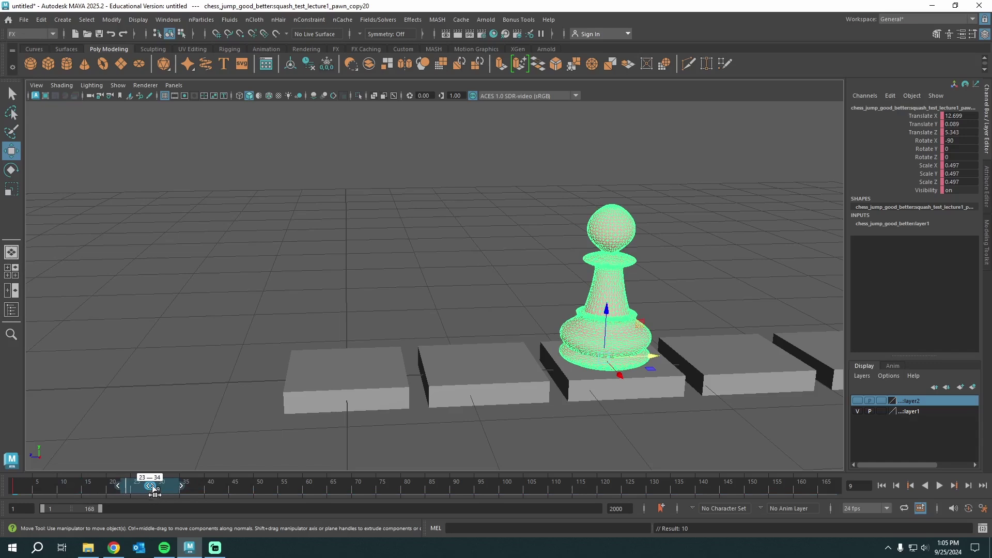
pyautogui.click(154, 494)
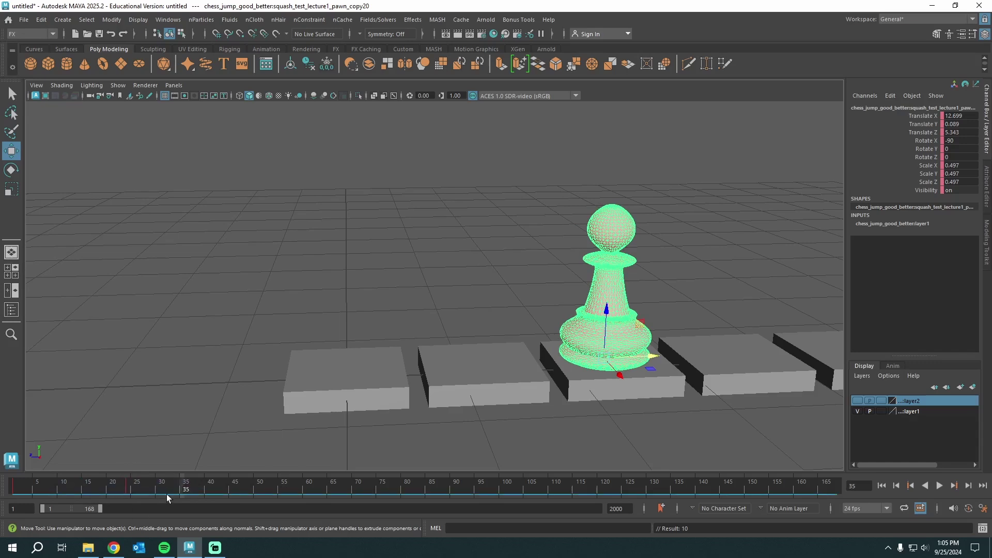
# Step: Scrub and play the animation to check the pawn's slide between frames 1 and 24
pyautogui.moveTo(166, 485); pyautogui.dragTo(4, 500)
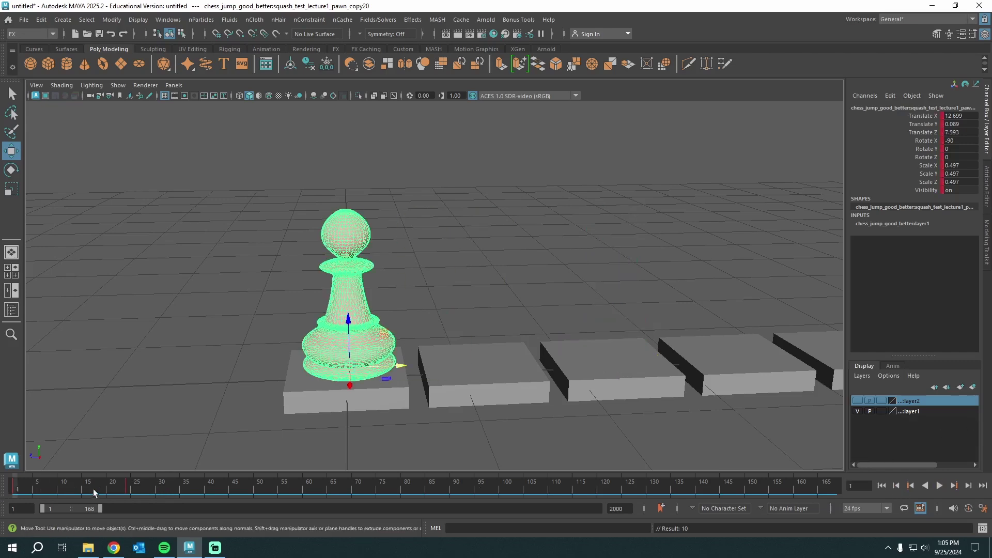
pyautogui.moveTo(93, 490); pyautogui.dragTo(14, 490)
pyautogui.moveTo(131, 490)
pyautogui.mouseDown()
pyautogui.moveTo(4, 488)
pyautogui.moveTo(130, 490)
pyautogui.mouseUp()
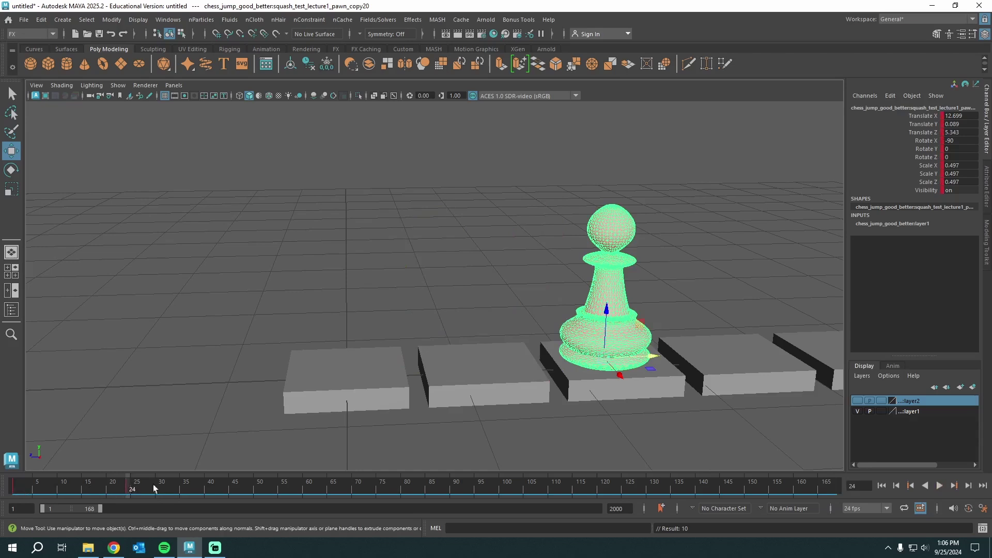
pyautogui.click(940, 485)
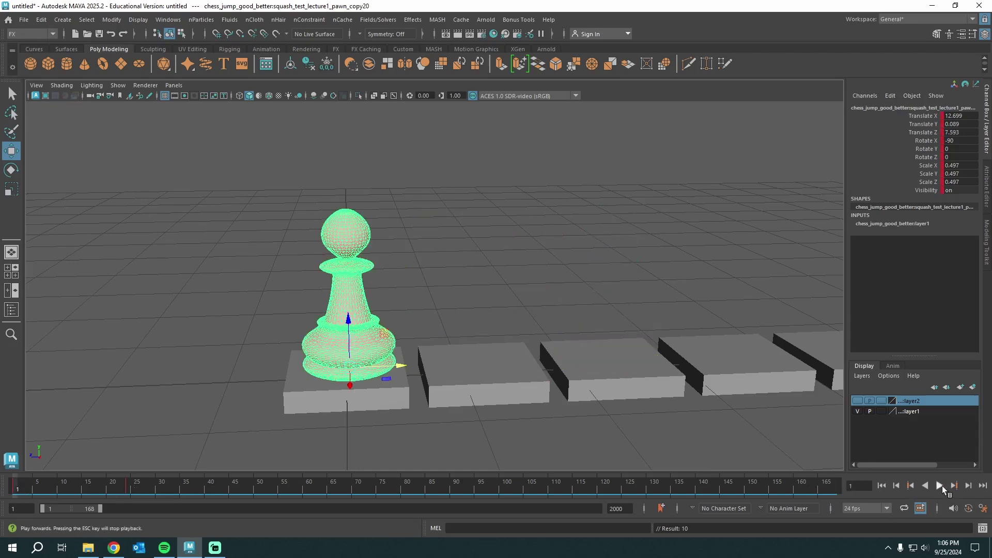
pyautogui.click(940, 485)
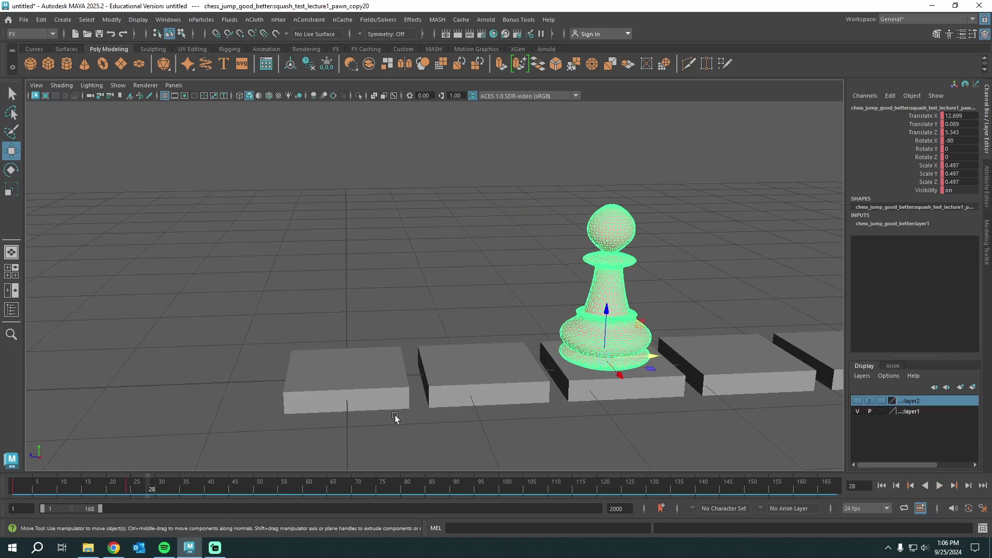
# Step: At frame 12, raise the pawn above the second tile to Translate Y about 1.377, keyframe it, and play back the jump
pyautogui.moveTo(77, 485); pyautogui.dragTo(69, 486)
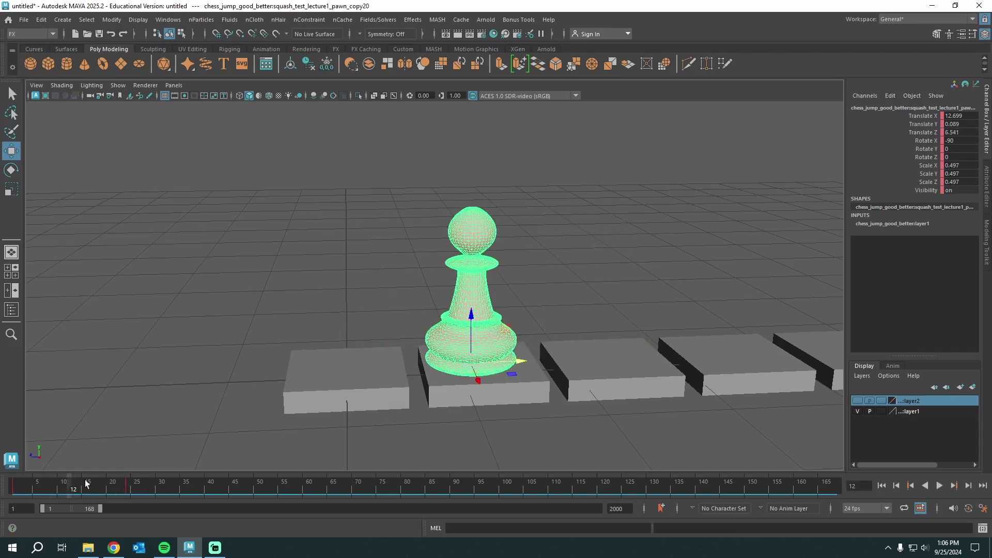
pyautogui.moveTo(471, 310); pyautogui.dragTo(472, 155)
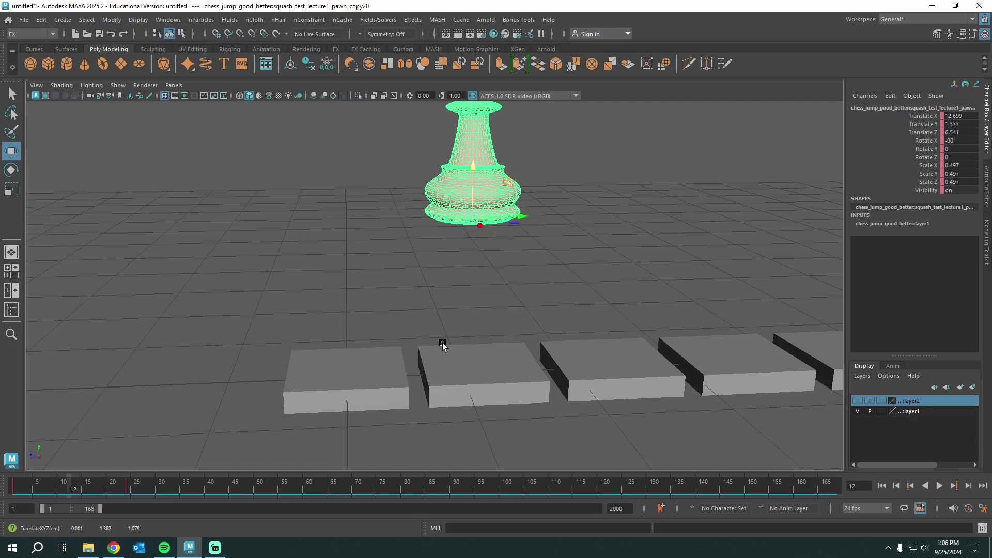
pyautogui.press('s')
pyautogui.hotkey('alt', 'v')
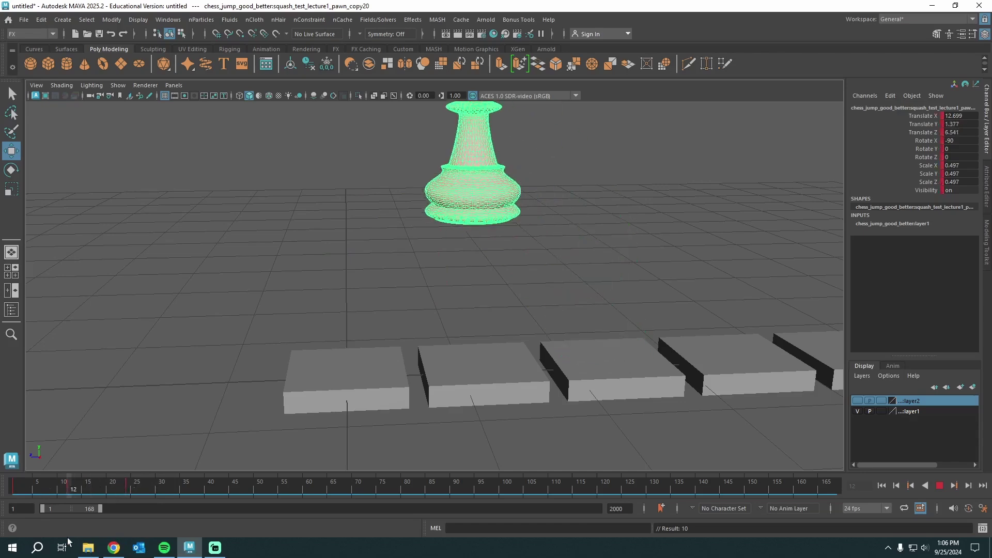
pyautogui.moveTo(0, 527); pyautogui.dragTo(3, 497)
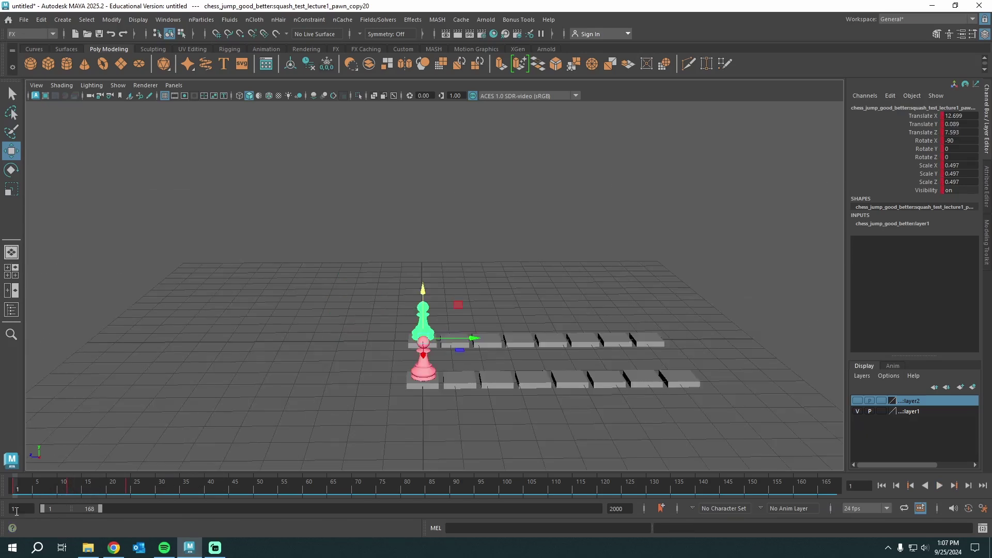
# Step: Return to frame 1 and select the pawn on the front row of tiles
pyautogui.moveTo(17, 490); pyautogui.dragTo(37, 448)
pyautogui.scroll(5, 509, 348)
pyautogui.click(484, 361)
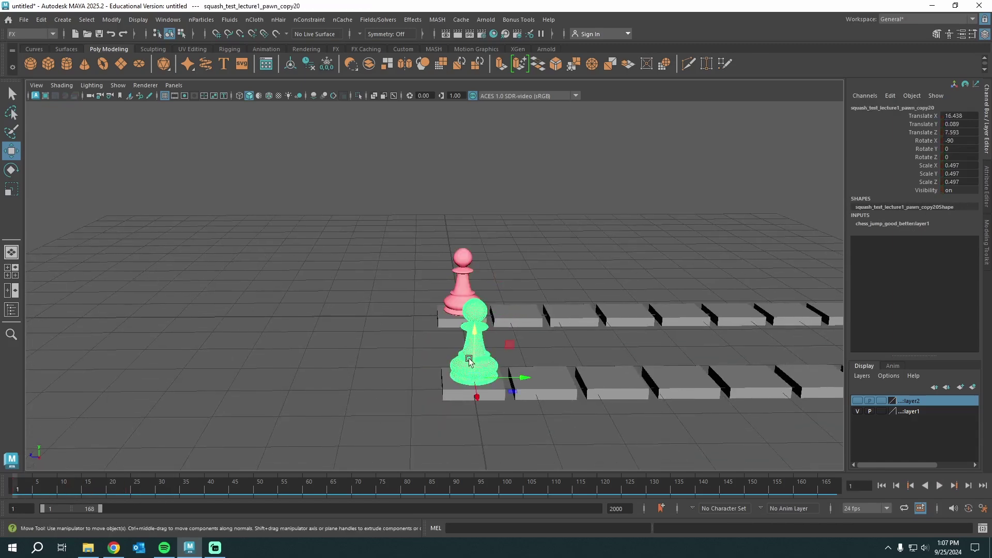
pyautogui.scroll(2, 516, 362)
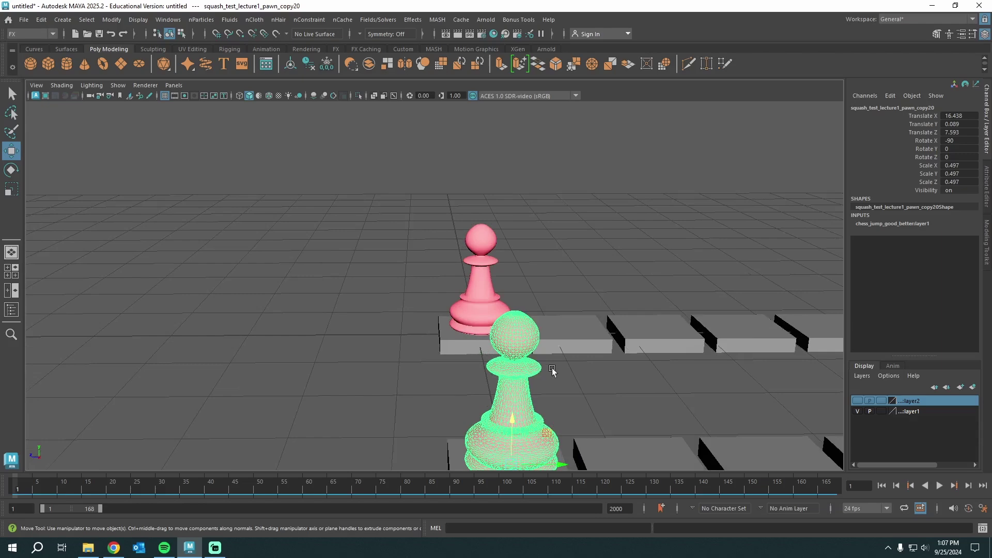
pyautogui.scroll(3, 500, 332)
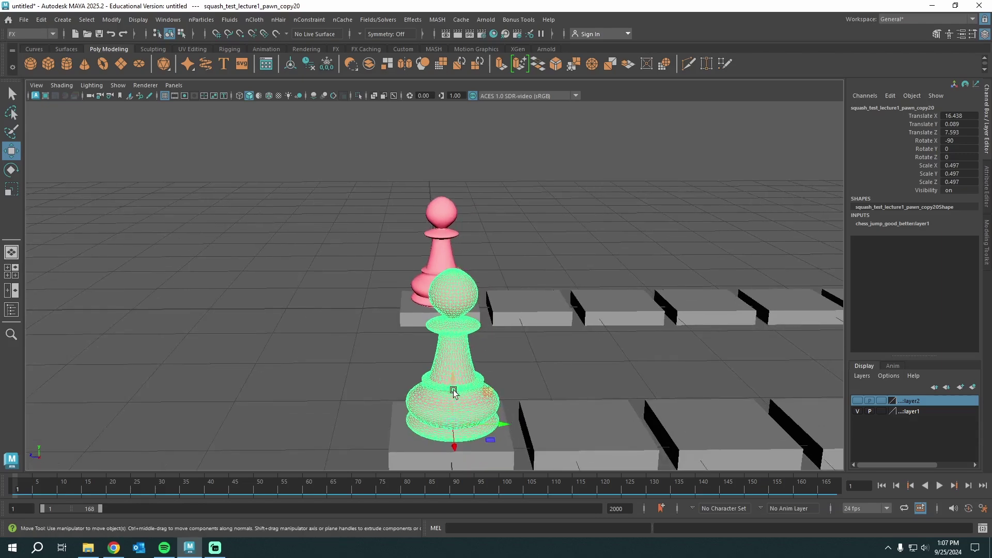
pyautogui.keyDown('alt'); pyautogui.moveTo(412, 427); pyautogui.dragTo(407, 386); pyautogui.keyUp('alt')
# Step: Try tilting the front pawn backward around its base-centre pivot, to about -41 on Rotate X
pyautogui.press('e')
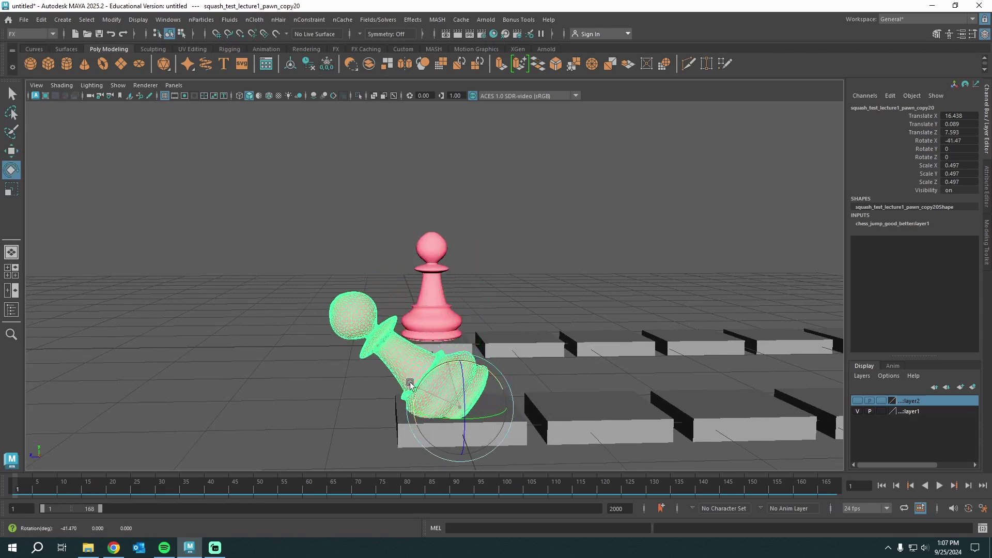
pyautogui.hotkey('ctrl', 'z')
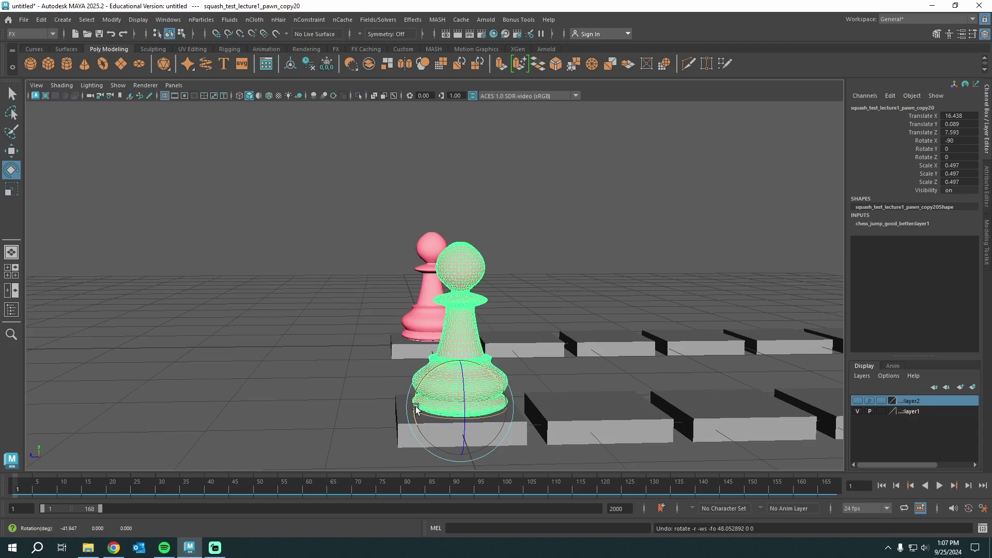
# Step: Move the front pawn's pivot to the rear edge of its base, on the side opposite the second tile
pyautogui.press('w')
pyautogui.keyDown('alt'); pyautogui.moveTo(510, 358); pyautogui.dragTo(522, 332); pyautogui.keyUp('alt')
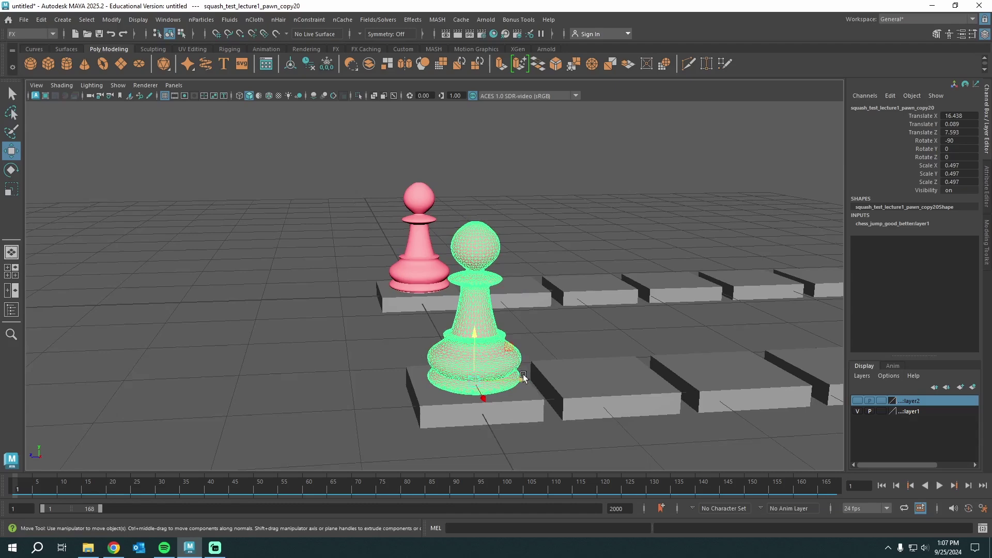
pyautogui.press('d')
pyautogui.moveTo(523, 381); pyautogui.dragTo(372, 267)
pyautogui.scroll(8, 372, 267)
pyautogui.press('d')
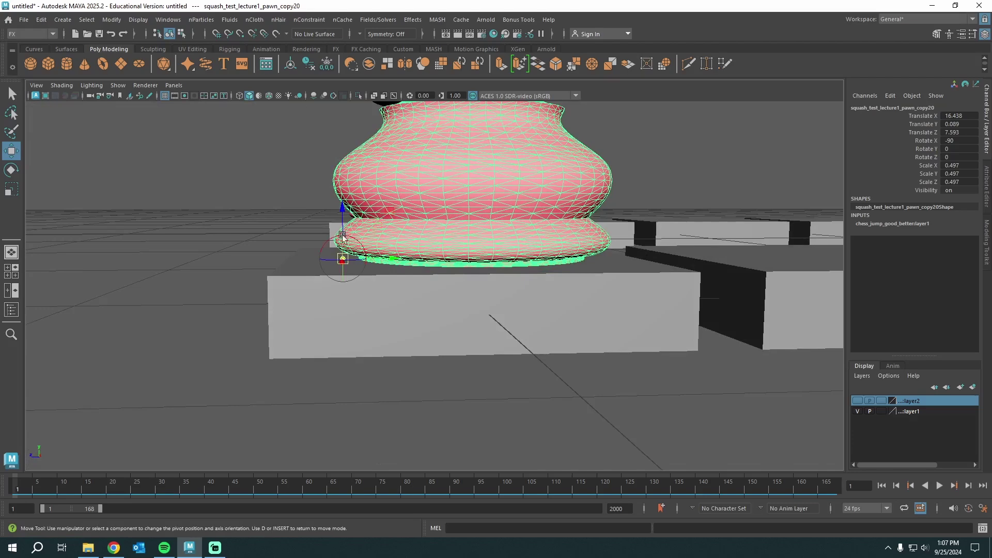
pyautogui.moveTo(343, 223); pyautogui.dragTo(344, 203)
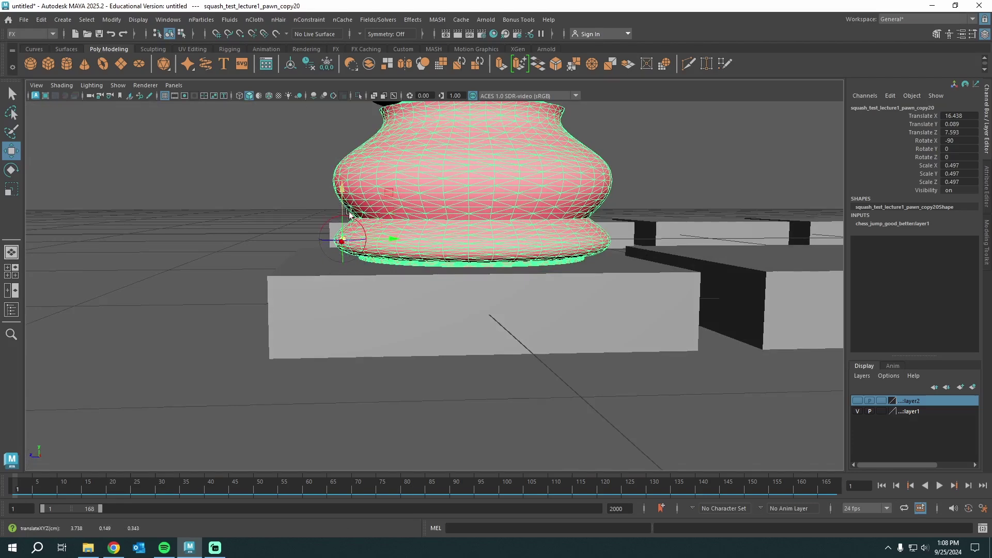
pyautogui.moveTo(391, 239); pyautogui.dragTo(342, 207)
pyautogui.press('d')
# Step: Try tilting the front pawn around its relocated pivot
pyautogui.scroll(-2, 434, 267)
pyautogui.press('e')
pyautogui.scroll(3, 429, 258)
pyautogui.hotkey('ctrl', 'z')
pyautogui.hotkey('ctrl', 'z')
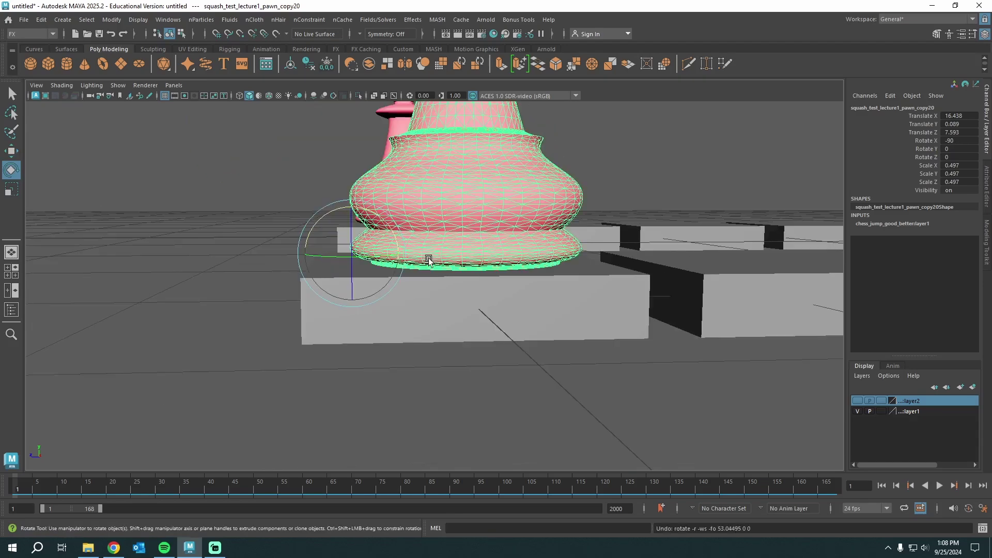
# Step: Lower the front pawn to Translate Y 0.067 and fine-tune its pivot at the bottom rear edge of the base
pyautogui.scroll(3, 331, 256)
pyautogui.press('w')
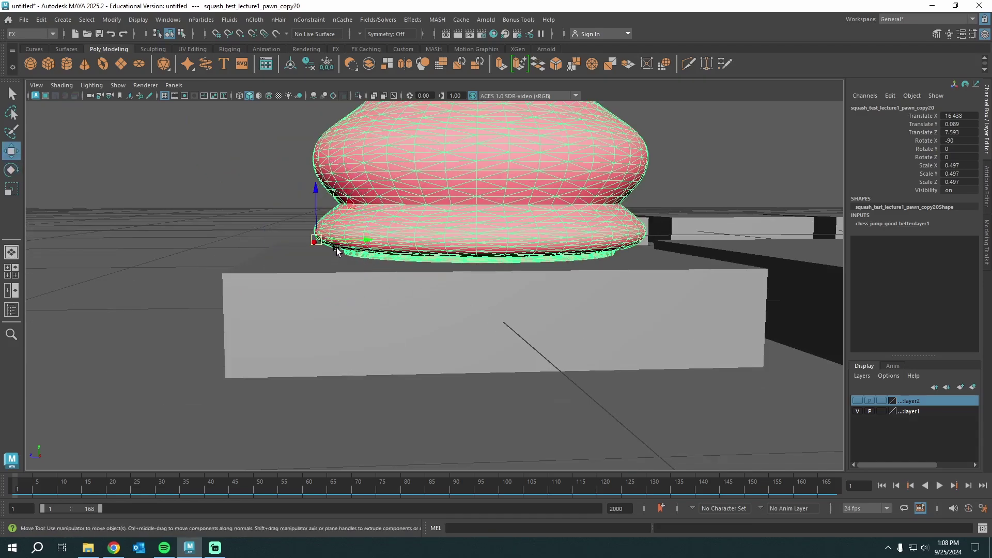
pyautogui.press('d')
pyautogui.moveTo(365, 241); pyautogui.dragTo(393, 244)
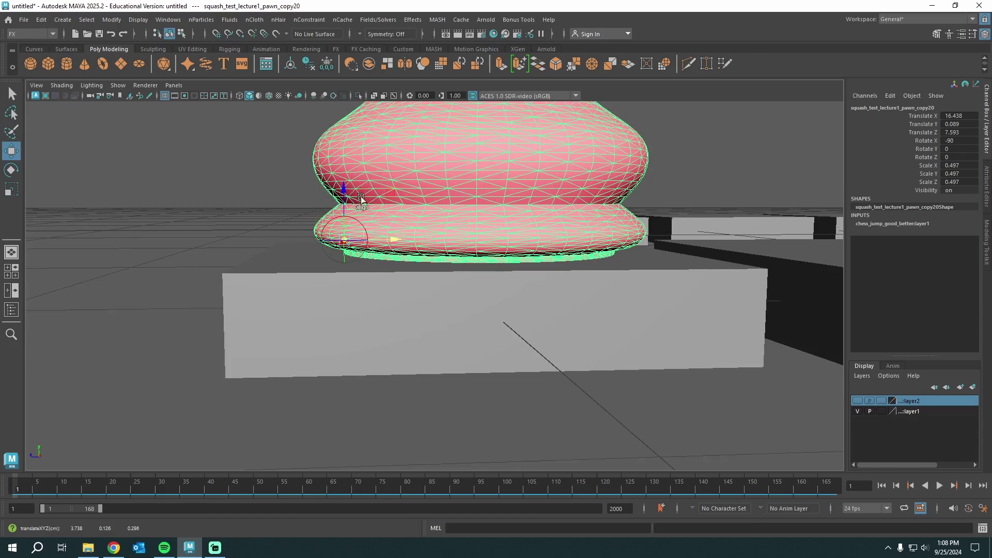
pyautogui.moveTo(343, 188)
pyautogui.mouseDown()
pyautogui.moveTo(345, 214)
pyautogui.moveTo(345, 204)
pyautogui.mouseUp()
pyautogui.press('d')
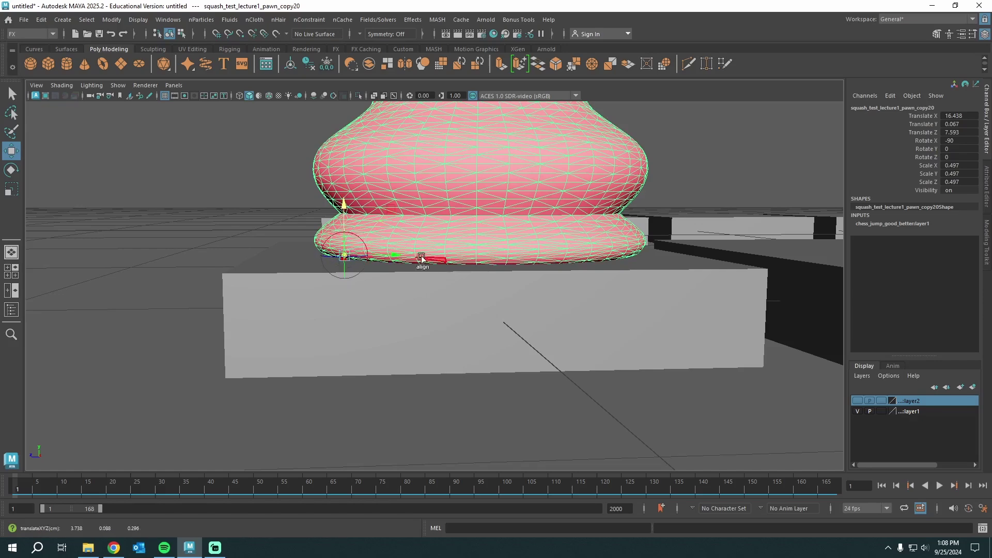
pyautogui.moveTo(395, 255); pyautogui.dragTo(371, 255)
pyautogui.press('d')
# Step: Try tilting the front pawn backward to about -40 on Rotate X around the adjusted edge pivot
pyautogui.keyDown('alt'); pyautogui.moveTo(480, 262); pyautogui.dragTo(485, 275); pyautogui.keyUp('alt')
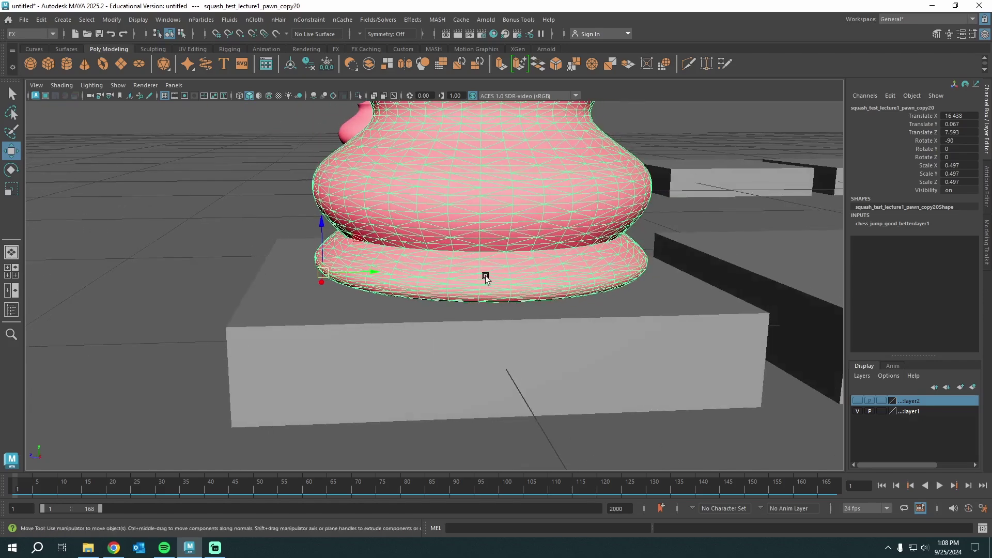
pyautogui.press('e')
pyautogui.moveTo(351, 227); pyautogui.dragTo(312, 222)
pyautogui.moveTo(413, 257)
pyautogui.keyDown('alt'); pyautogui.mouseDown()
pyautogui.moveTo(417, 243)
pyautogui.moveTo(412, 255)
pyautogui.mouseUp(); pyautogui.keyUp('alt')
pyautogui.scroll(-5, 460, 273)
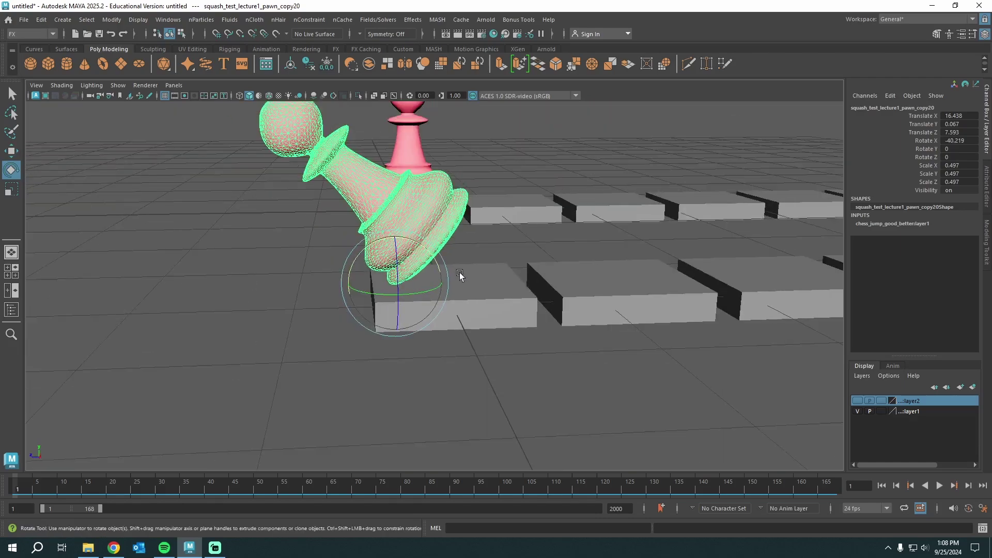
pyautogui.hotkey('ctrl', 'z')
# Step: Set a keyframe on the upright front pawn at frame 1
pyautogui.keyDown('alt'); pyautogui.moveTo(445, 326); pyautogui.dragTo(402, 336); pyautogui.keyUp('alt')
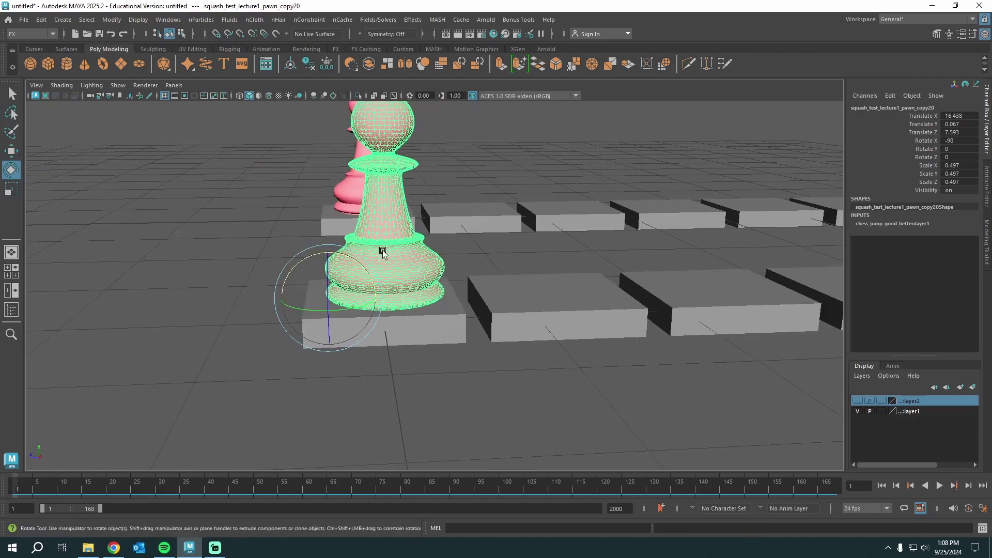
pyautogui.press('w')
pyautogui.press('s')
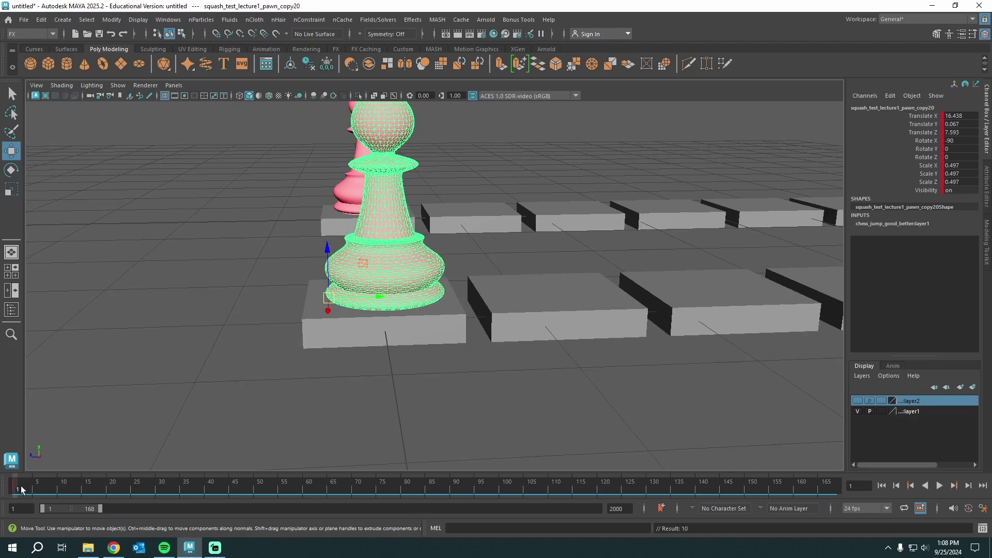
# Step: At frame 24, move the front pawn forward onto the third tile, Translate Z 5.314, and keyframe it
pyautogui.hotkey('alt', 'v')
pyautogui.hotkey('alt', 'v')
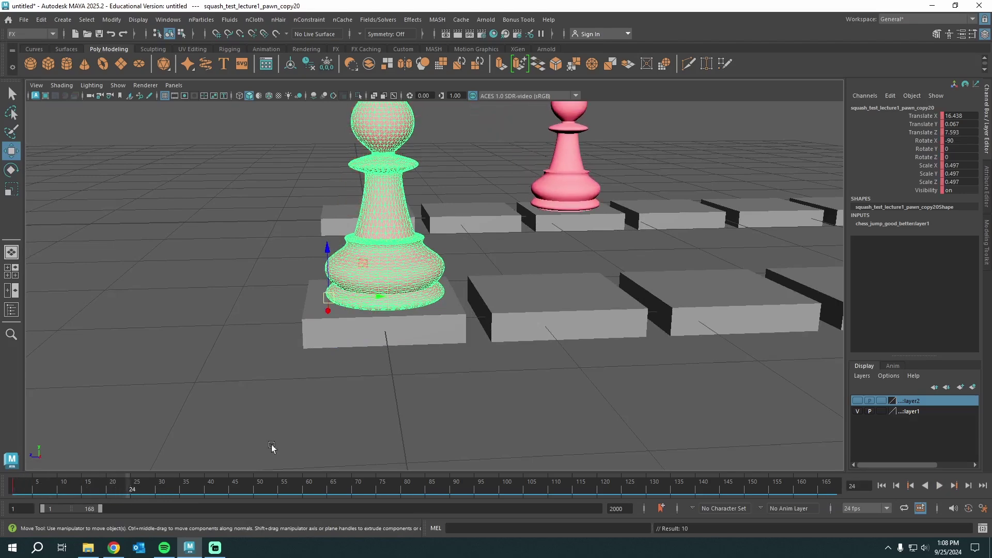
pyautogui.moveTo(372, 300); pyautogui.dragTo(697, 290)
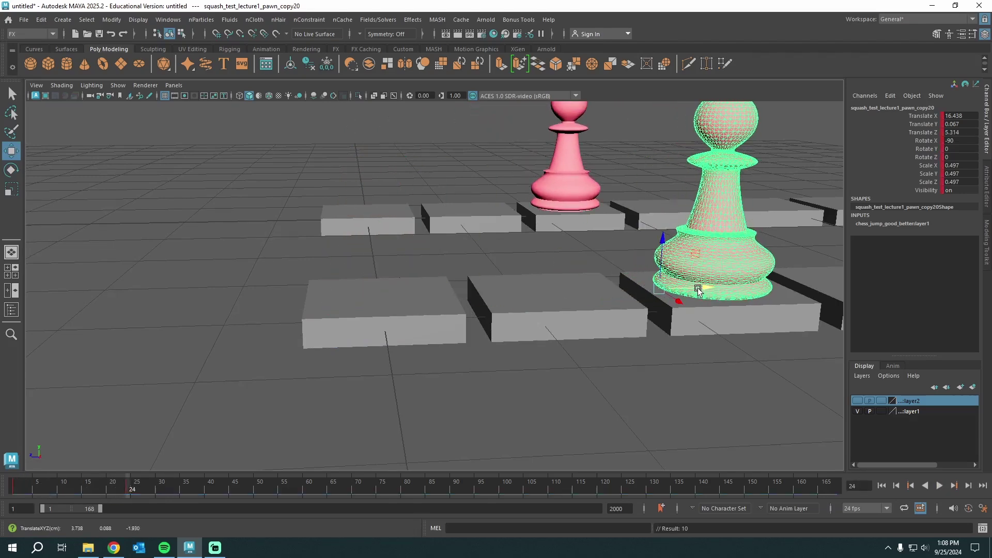
# Step: Keyframe the front pawn raised to Translate Y 1.489 at frame 12 and review the jump
pyautogui.moveTo(115, 490); pyautogui.dragTo(69, 489)
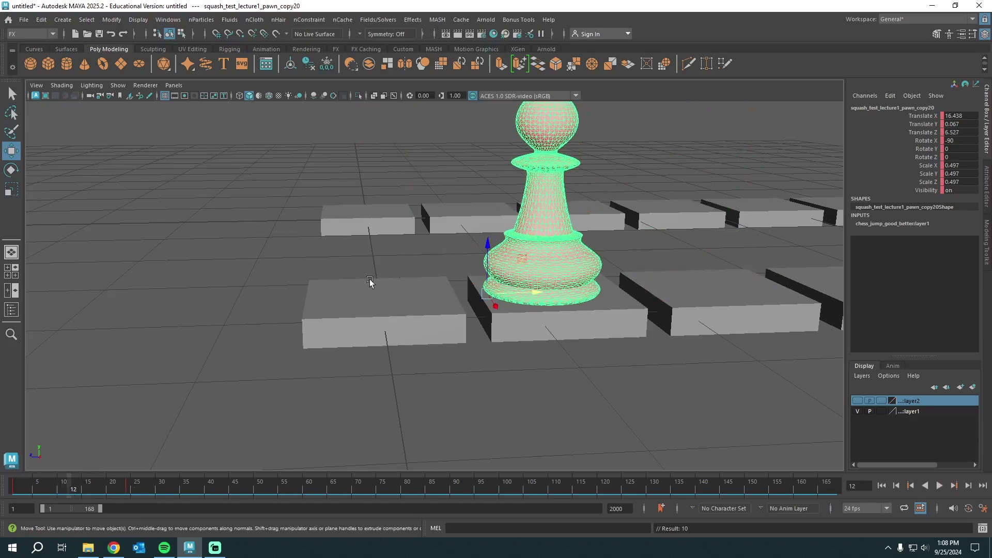
pyautogui.keyDown('alt'); pyautogui.moveTo(370, 281); pyautogui.dragTo(269, 380, button='middle'); pyautogui.keyUp('alt')
pyautogui.click(393, 131)
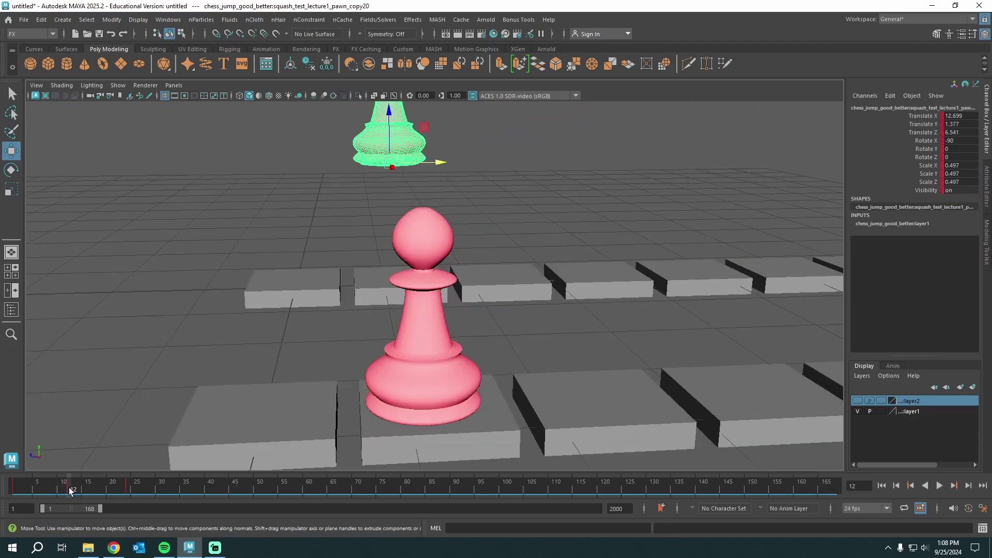
pyautogui.click(412, 380)
pyautogui.keyDown('alt'); pyautogui.moveTo(498, 365); pyautogui.dragTo(396, 344, button='right'); pyautogui.keyUp('alt')
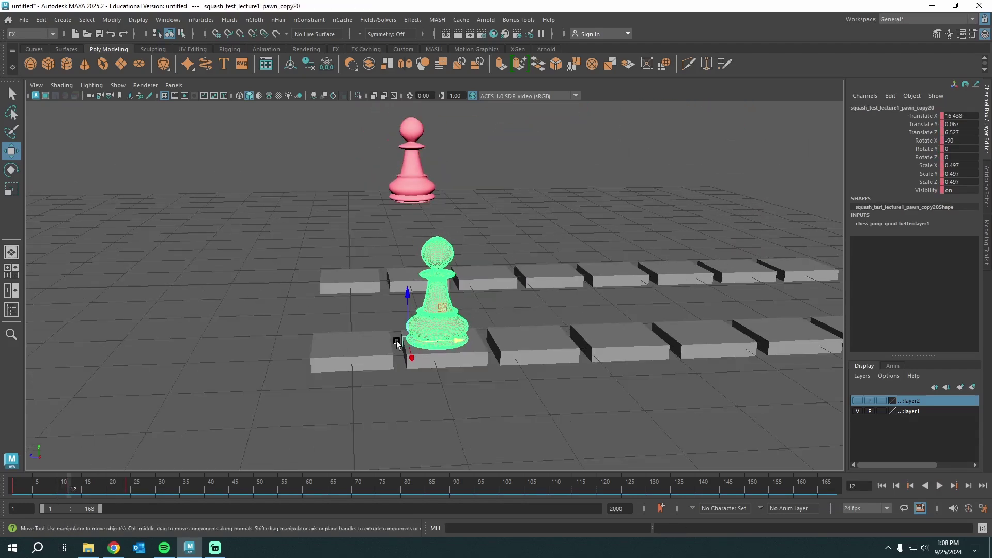
pyautogui.moveTo(397, 343); pyautogui.dragTo(402, 231)
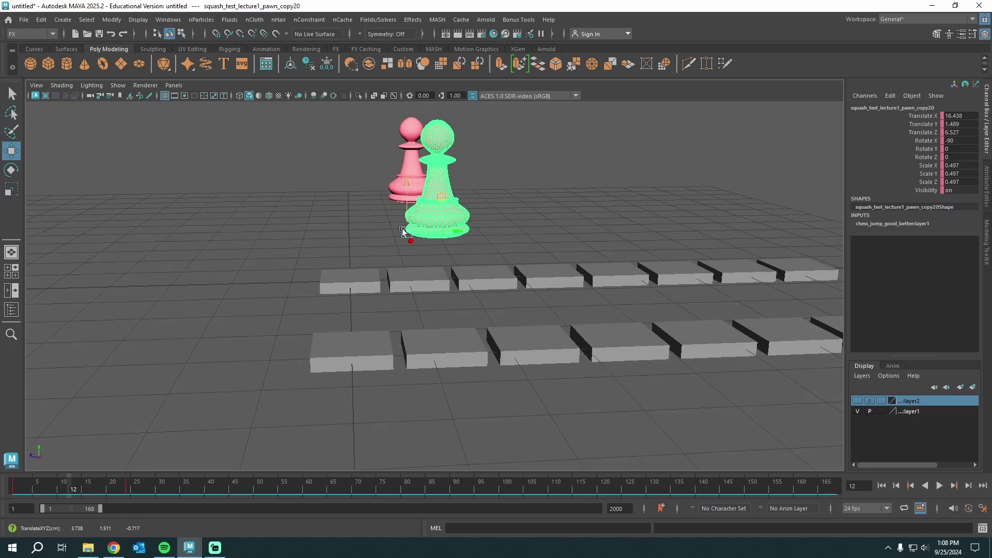
pyautogui.press('s')
pyautogui.hotkey('alt', 'v')
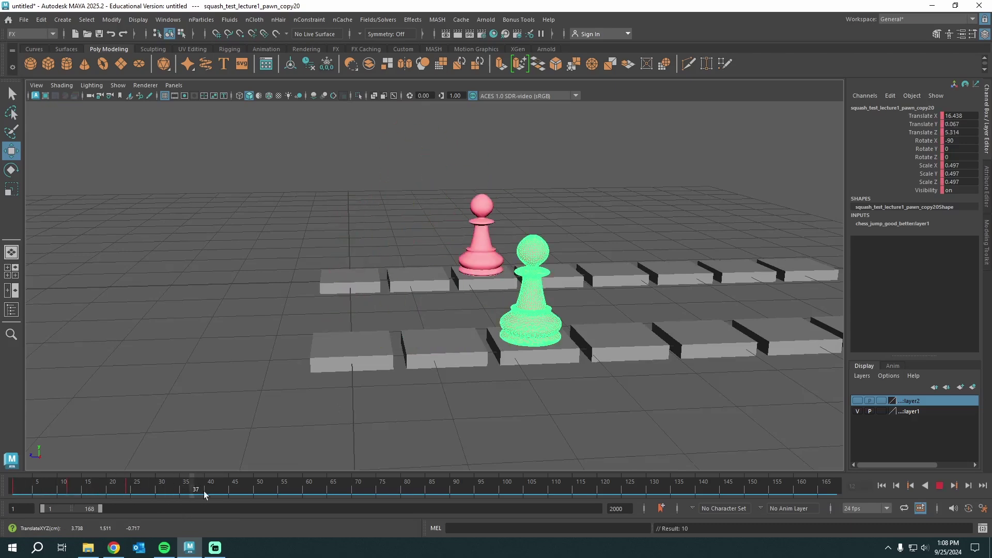
pyautogui.moveTo(205, 495); pyautogui.dragTo(338, 484)
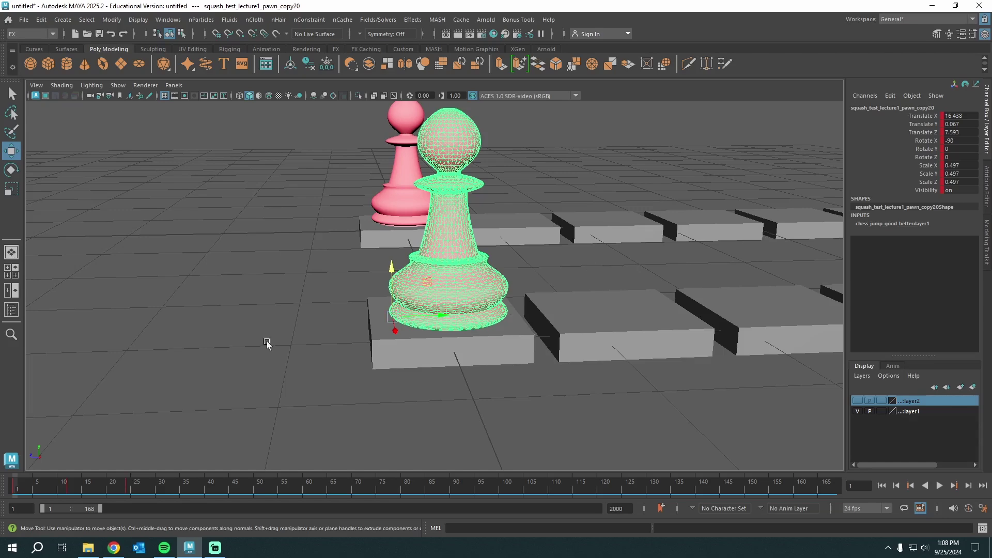
# Step: Copy the front pawn's frame 1 keyframe and paste it at frame 5
pyautogui.moveTo(16, 490)
pyautogui.mouseDown()
pyautogui.moveTo(155, 493)
pyautogui.moveTo(15, 497)
pyautogui.mouseUp()
pyautogui.rightClick(15, 490)
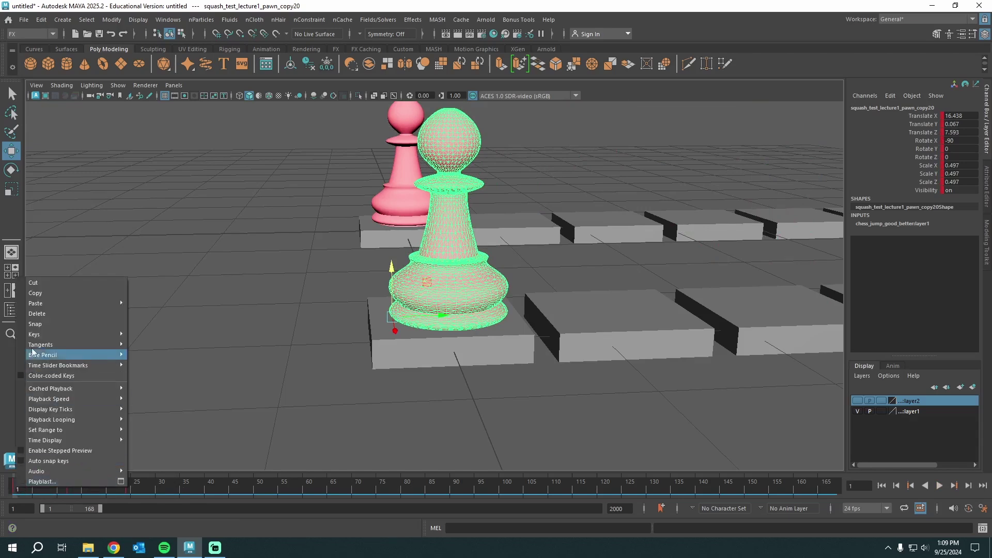
pyautogui.click(39, 294)
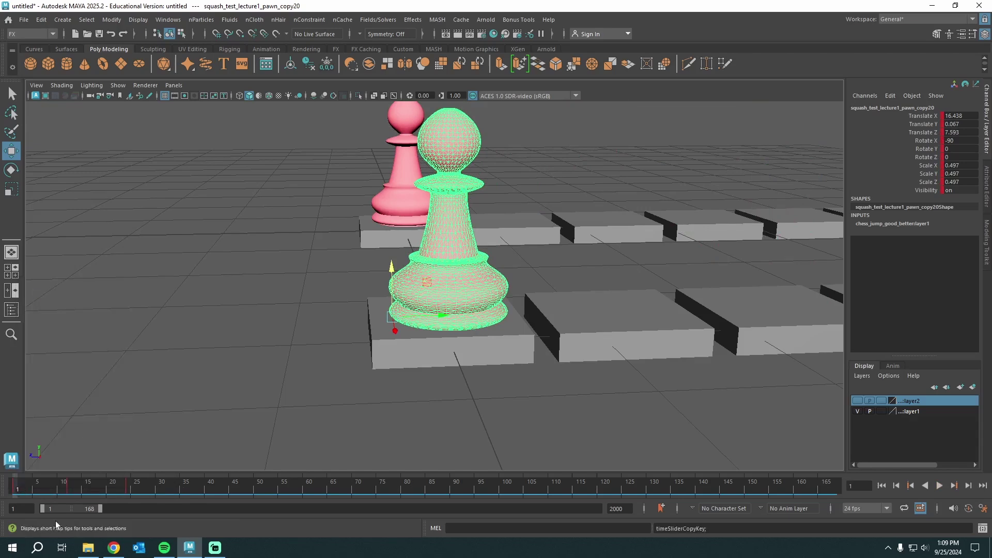
pyautogui.hotkey('alt', 'v')
pyautogui.rightClick(35, 492)
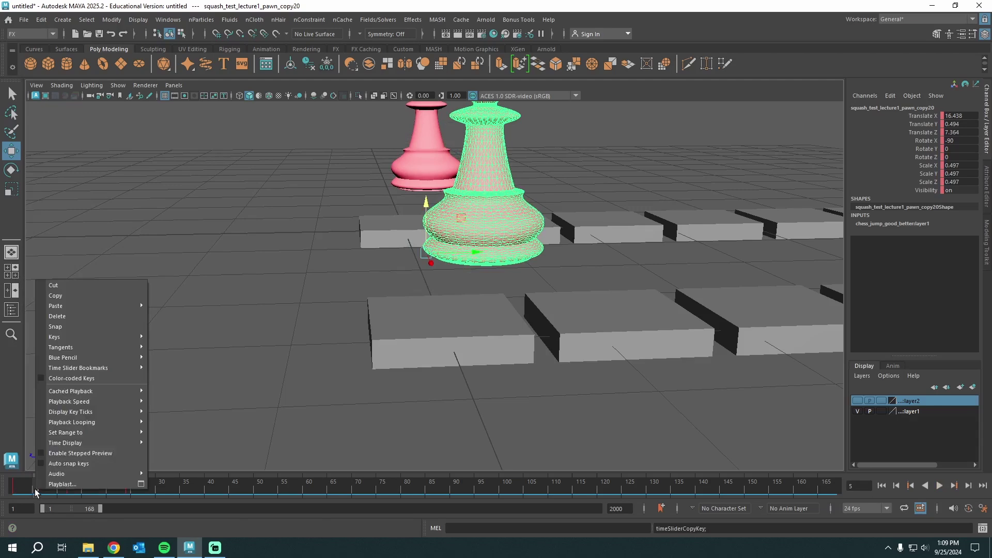
pyautogui.moveTo(119, 306)
pyautogui.click(166, 306)
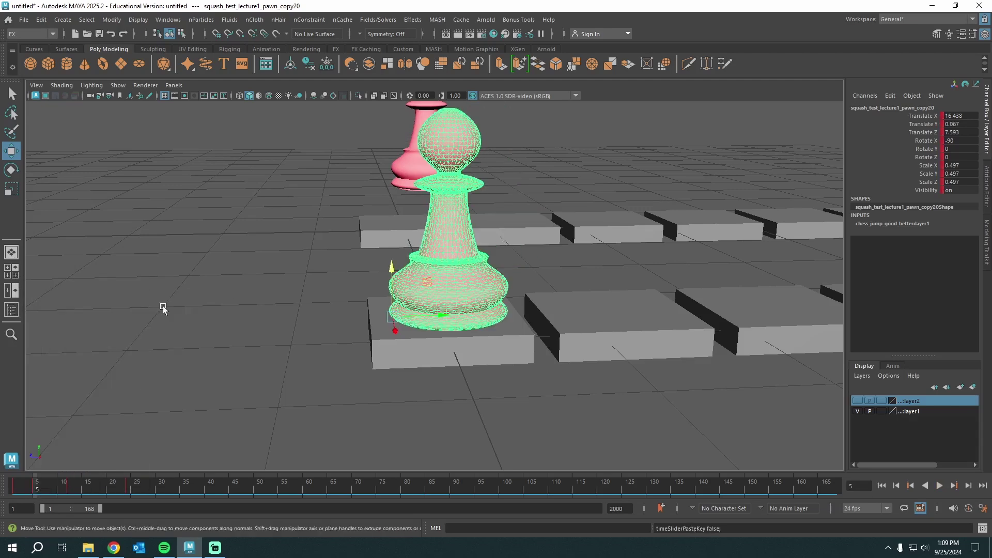
pyautogui.hotkey('alt', 'v')
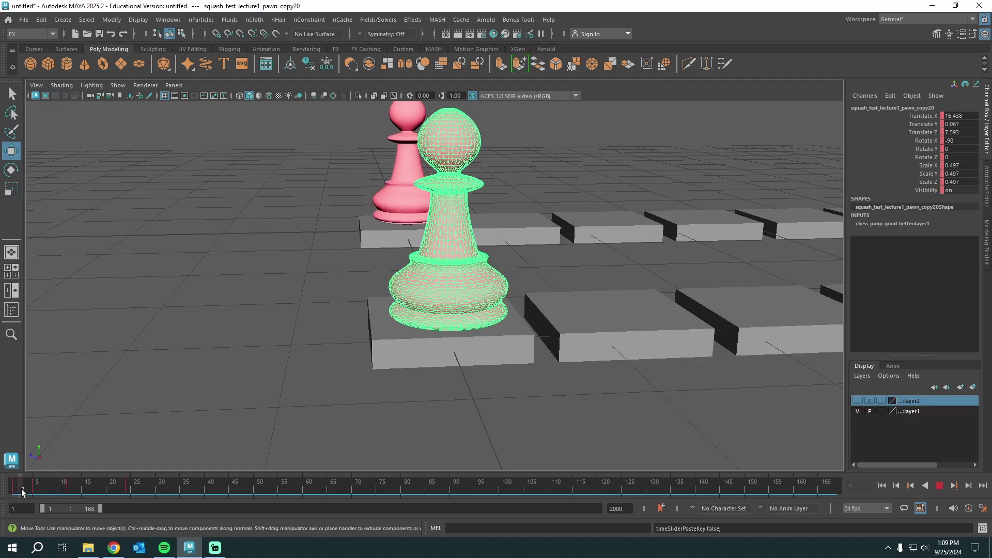
# Step: Tilt the front pawn backward to Rotate X -69.467 at frame 5 and set a keyframe
pyautogui.moveTo(23, 490)
pyautogui.mouseDown()
pyautogui.moveTo(32, 493)
pyautogui.moveTo(10, 491)
pyautogui.moveTo(37, 493)
pyautogui.mouseUp()
pyautogui.press('e')
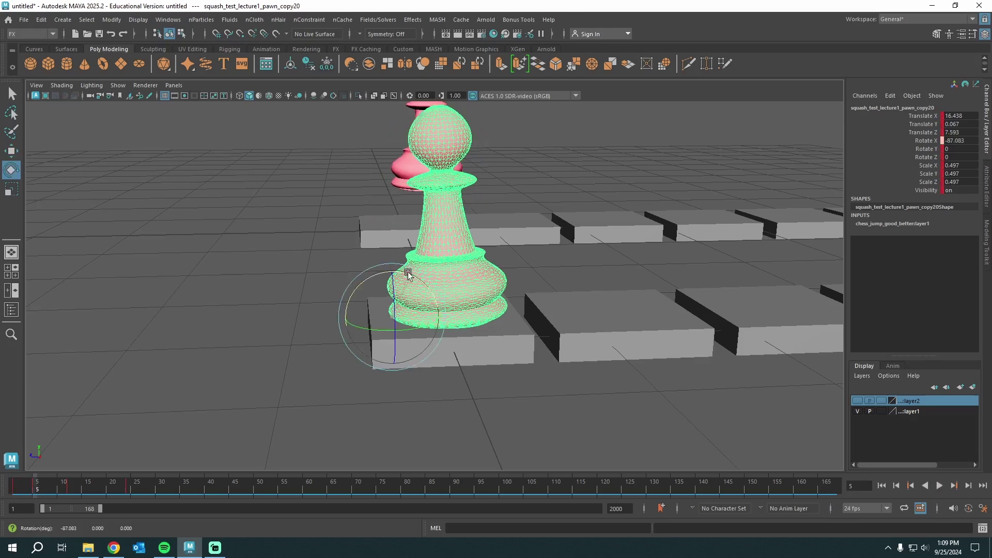
pyautogui.moveTo(402, 277); pyautogui.dragTo(396, 274)
pyautogui.press('s')
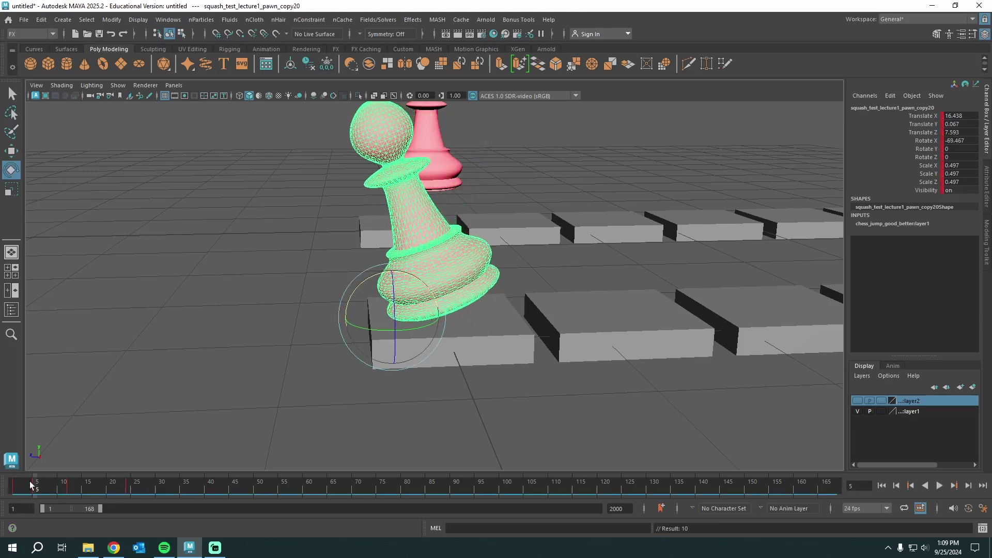
pyautogui.hotkey('alt', 'v')
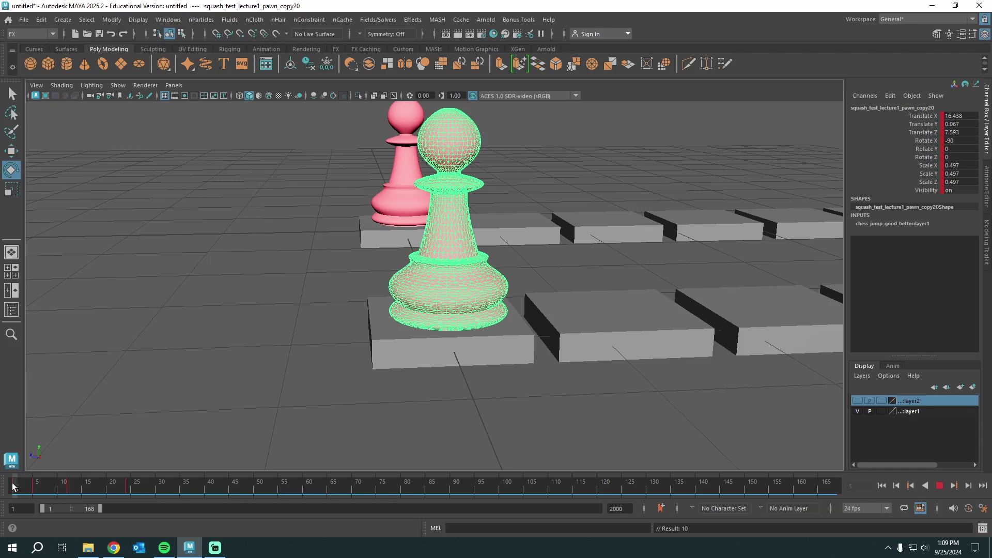
pyautogui.hotkey('alt', 'v')
# Step: Play back and scrub the animation to compare the front pawn's tilting takeoff with the back pawn's basic jump
pyautogui.click(389, 210)
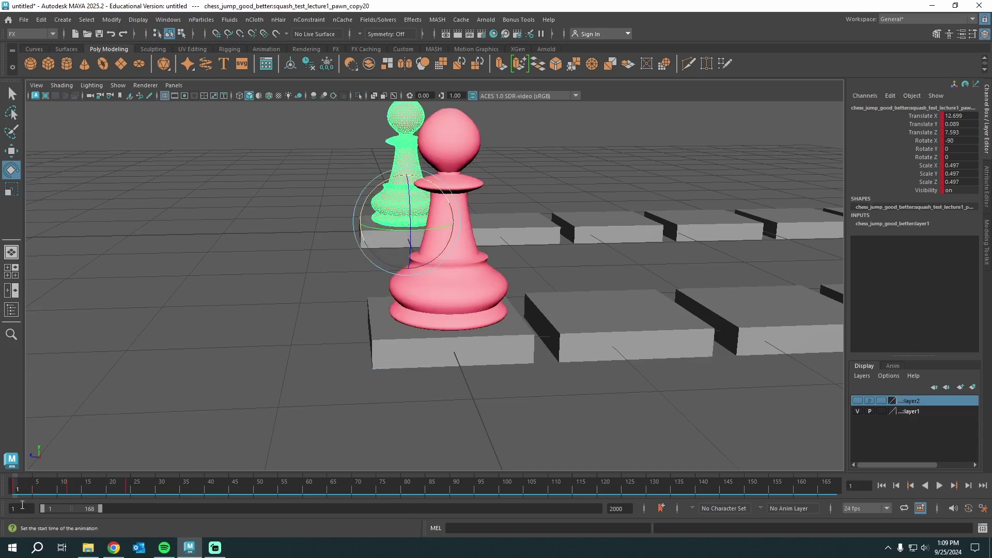
pyautogui.hotkey('alt', 'v')
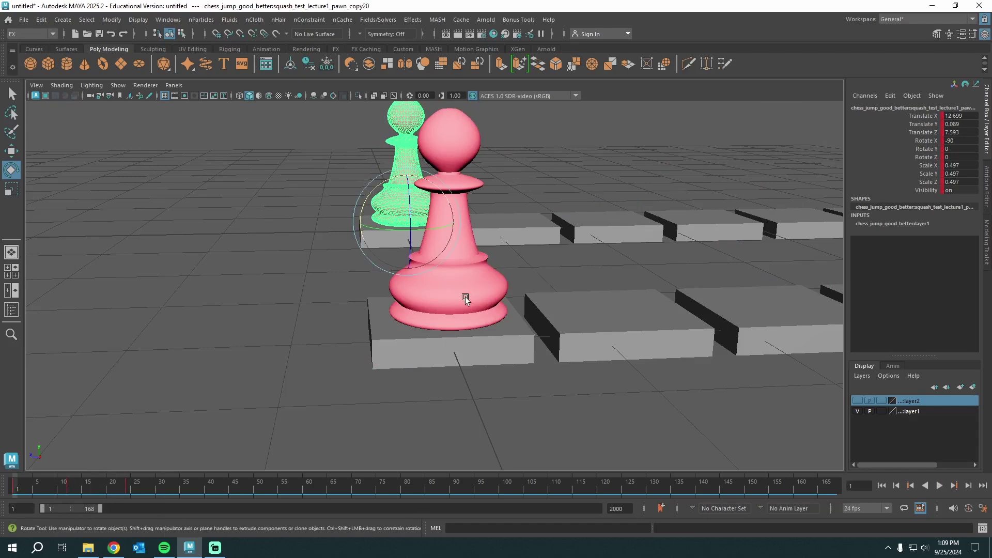
pyautogui.click(465, 297)
pyautogui.click(36, 491)
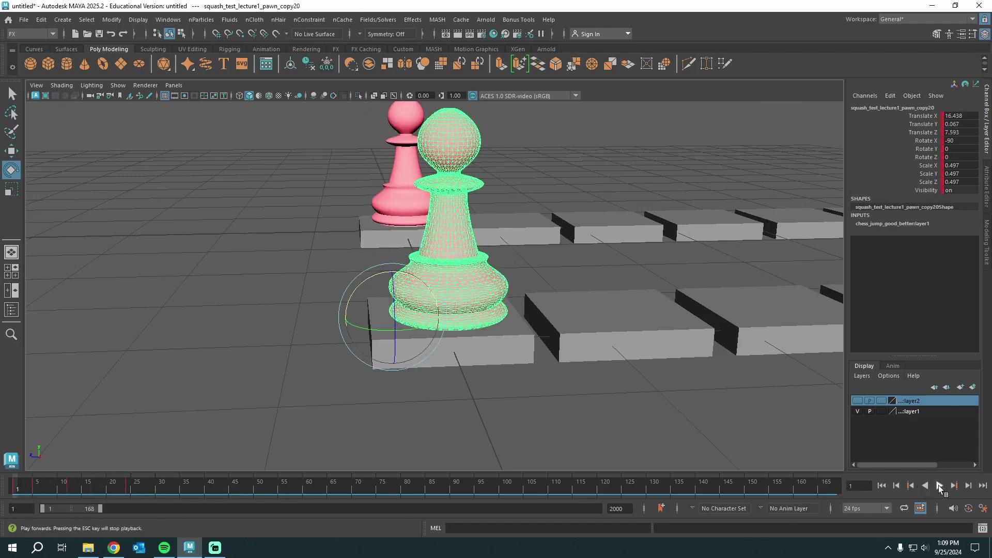
pyautogui.click(939, 486)
pyautogui.click(939, 486)
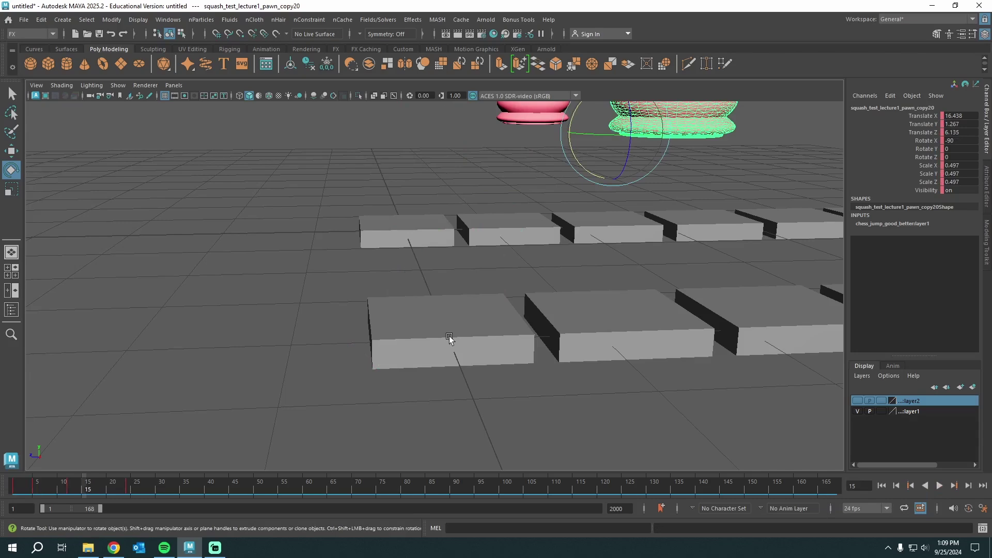
pyautogui.moveTo(72, 483); pyautogui.dragTo(7, 497)
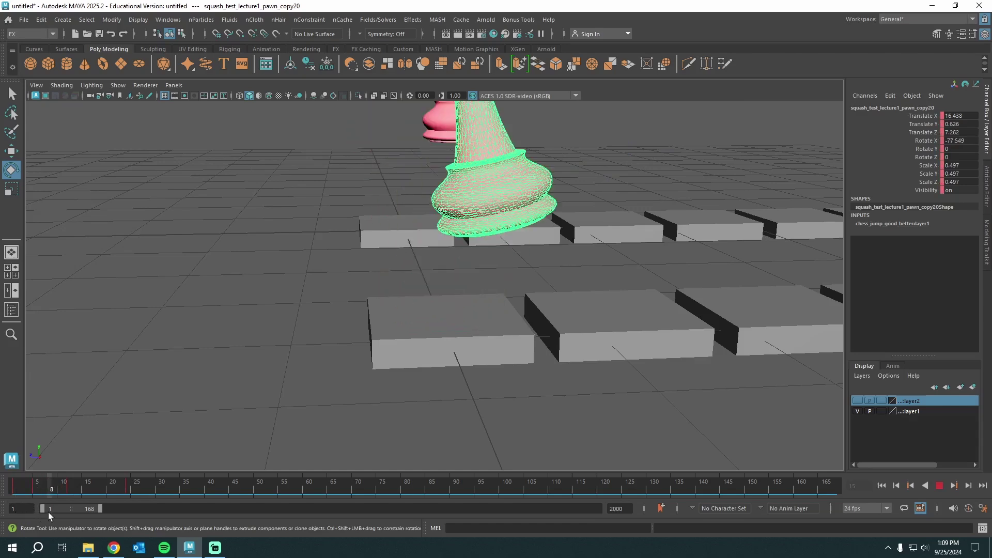
pyautogui.press('Escape')
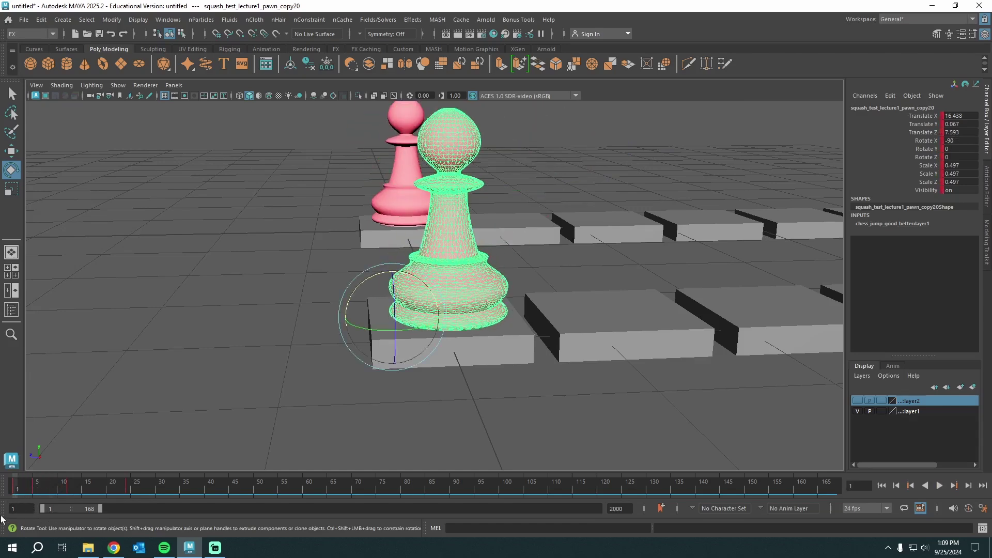
# Step: Shift the front pawn's tilt, peak and landing keyframes together along the timeline so the tilt falls on frame 24
pyautogui.moveTo(24, 486); pyautogui.dragTo(35, 489)
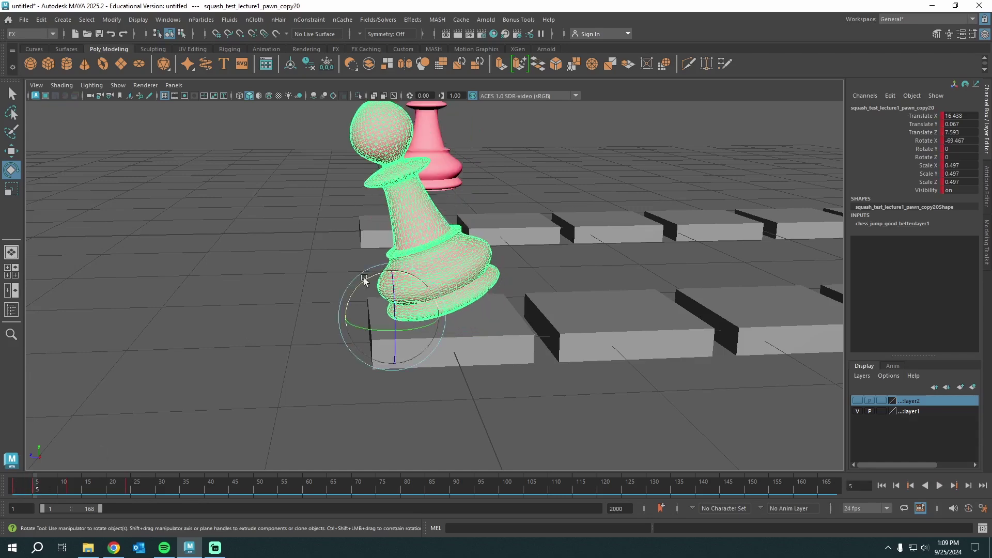
pyautogui.keyDown('shift'); pyautogui.moveTo(154, 488); pyautogui.dragTo(189, 487); pyautogui.keyUp('shift')
pyautogui.moveTo(15, 489); pyautogui.dragTo(12, 489)
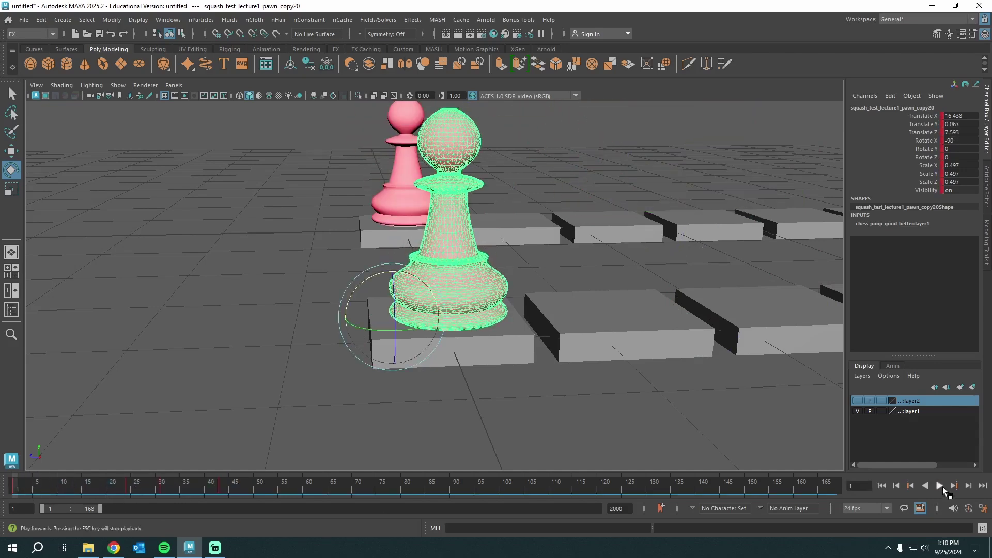
# Step: Play back and scrub the retimed jump to examine the front pawn's slow backward tilt and takeoff
pyautogui.click(941, 485)
pyautogui.click(939, 485)
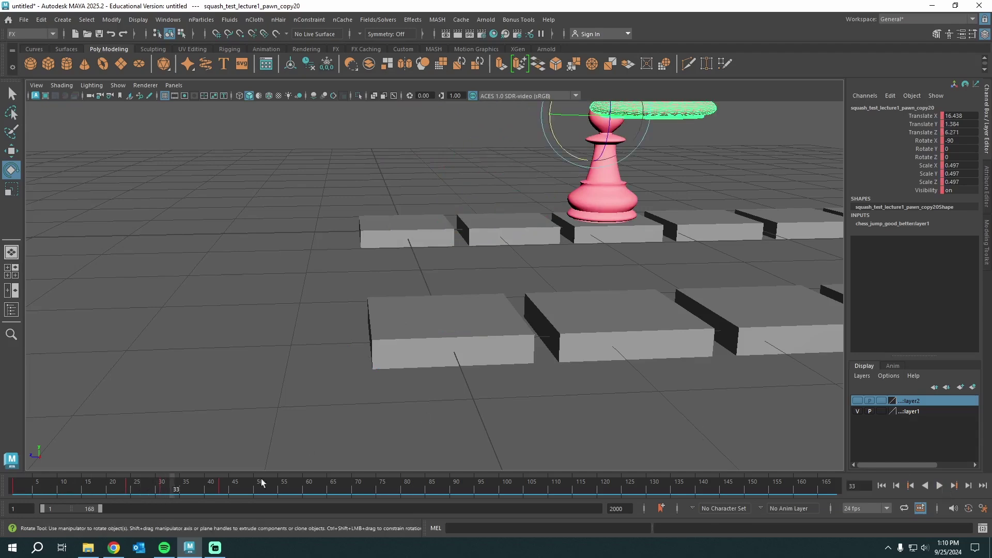
pyautogui.scroll(-6, 719, 165)
pyautogui.scroll(3, 462, 319)
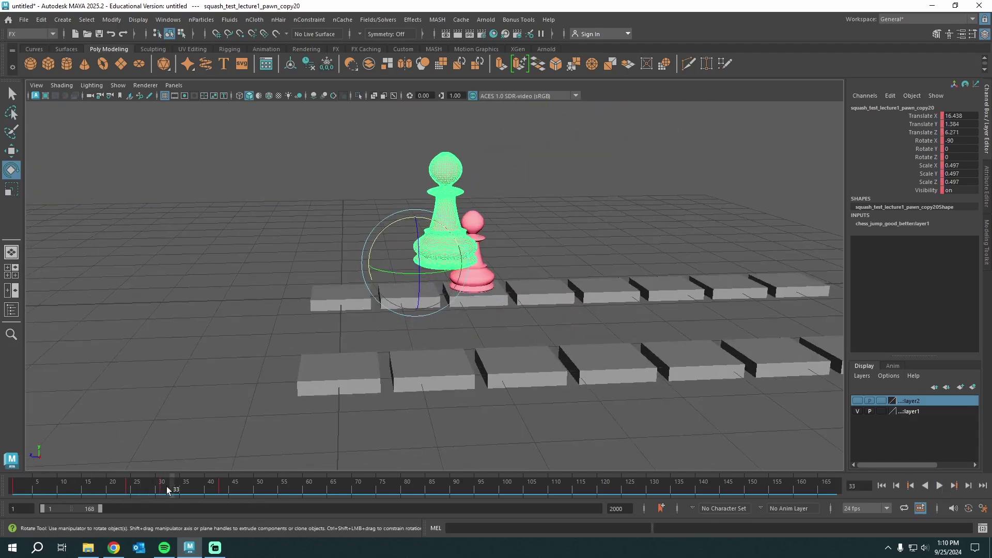
pyautogui.moveTo(167, 487); pyautogui.dragTo(14, 519)
pyautogui.keyDown('alt'); pyautogui.moveTo(360, 451); pyautogui.dragTo(369, 448); pyautogui.keyUp('alt')
pyautogui.scroll(2, 368, 448)
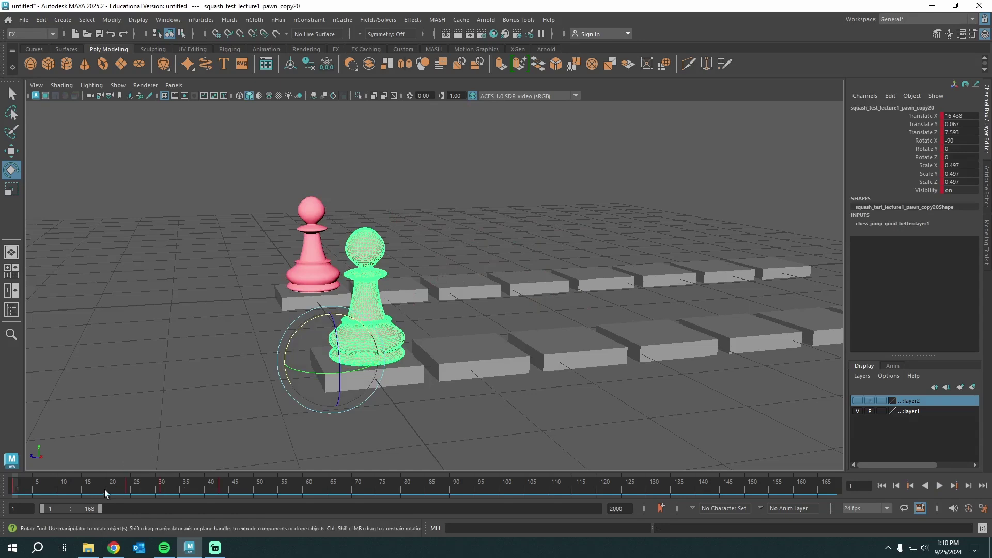
pyautogui.hotkey('alt', 'v')
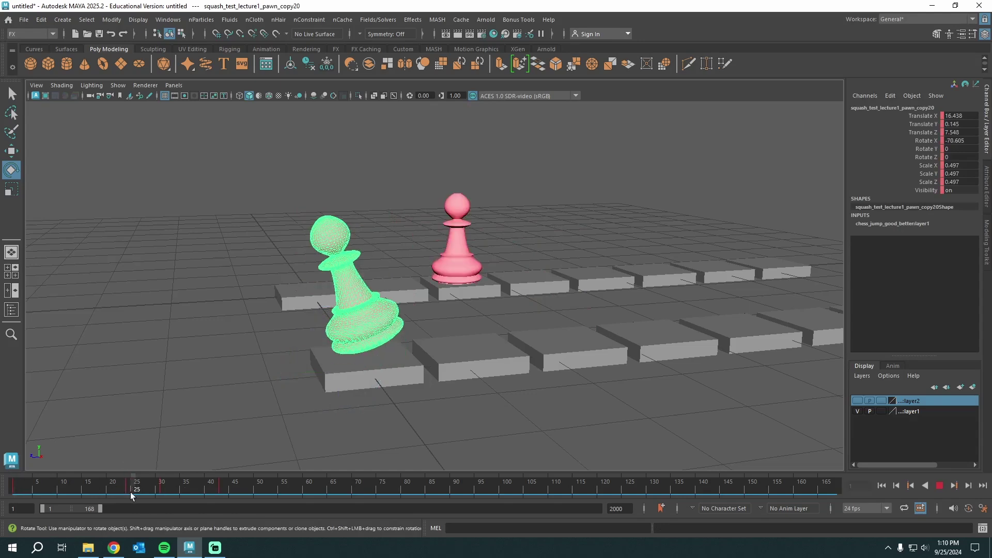
pyautogui.moveTo(133, 493); pyautogui.dragTo(145, 493)
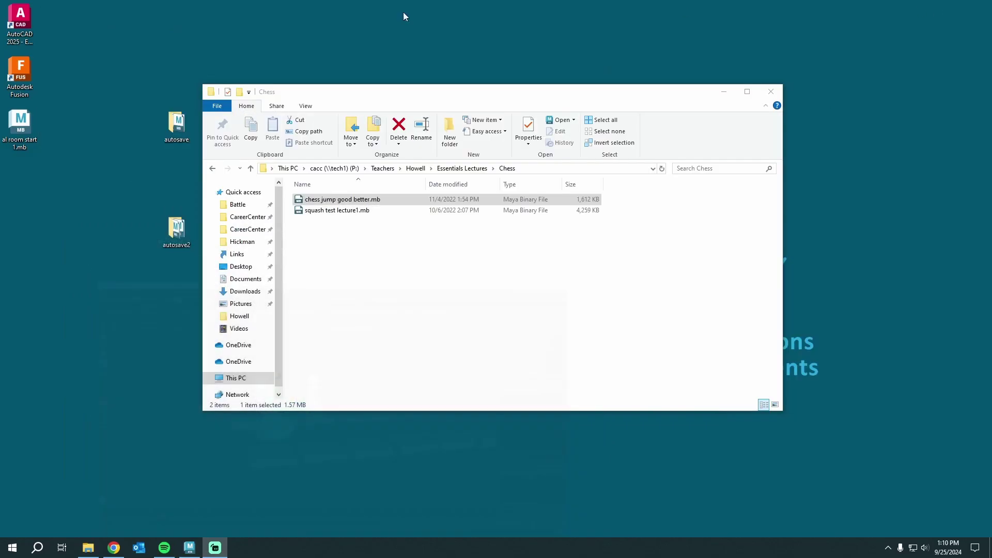
# Step: Switch to Chrome, view the WordPress pose chart in an image search for "jump animation", and return to Maya
pyautogui.click(111, 549)
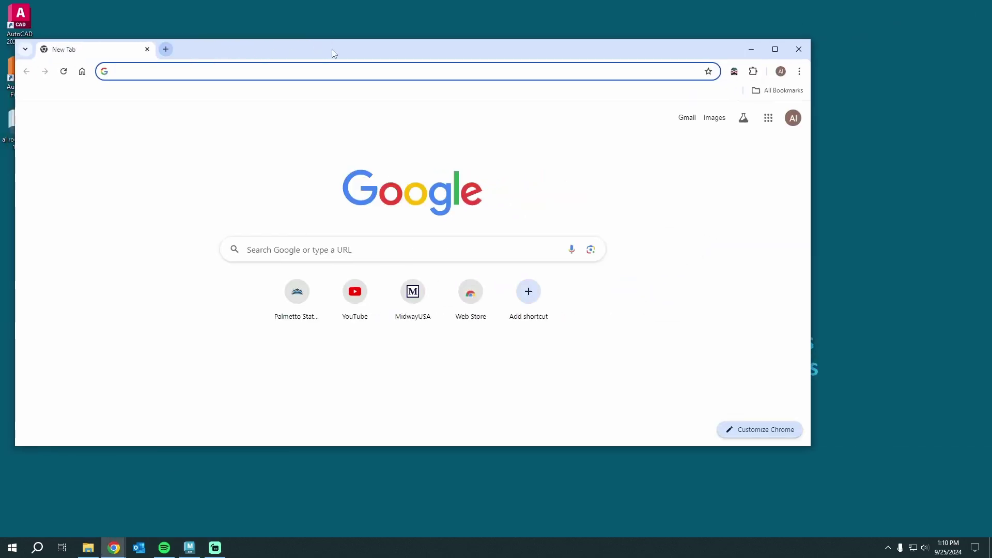
pyautogui.doubleClick(332, 52)
pyautogui.write('jump animation')
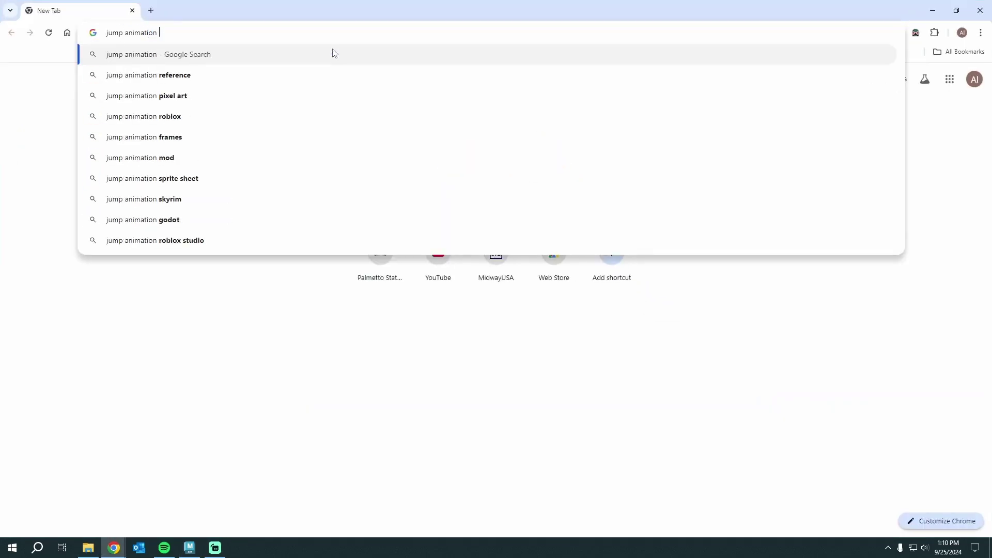
pyautogui.press('Return')
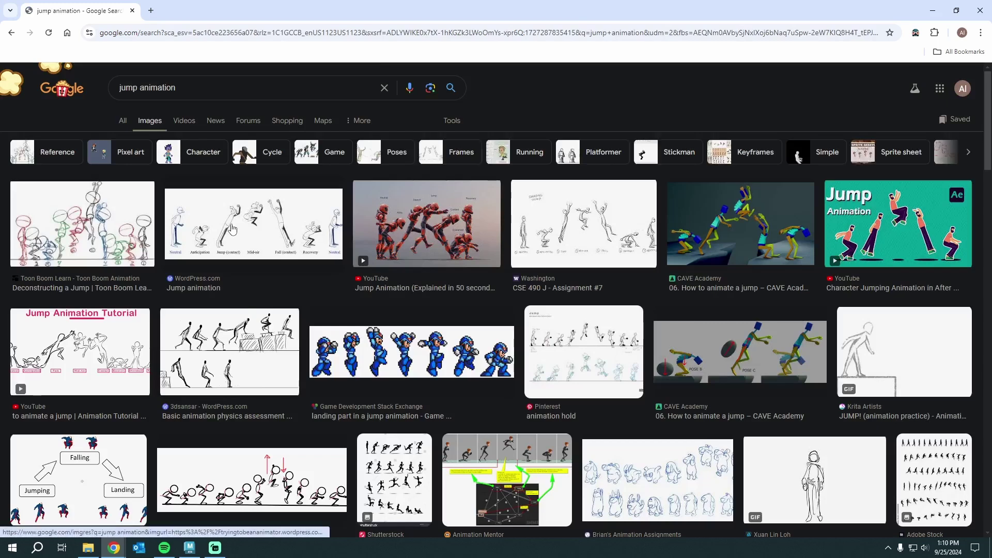
pyautogui.click(232, 229)
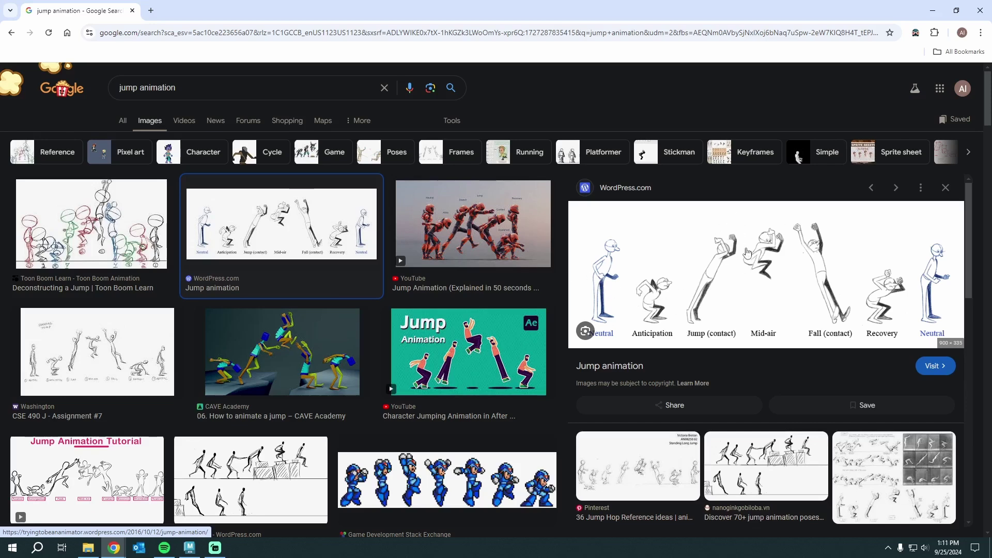
pyautogui.click(926, 10)
pyautogui.click(191, 549)
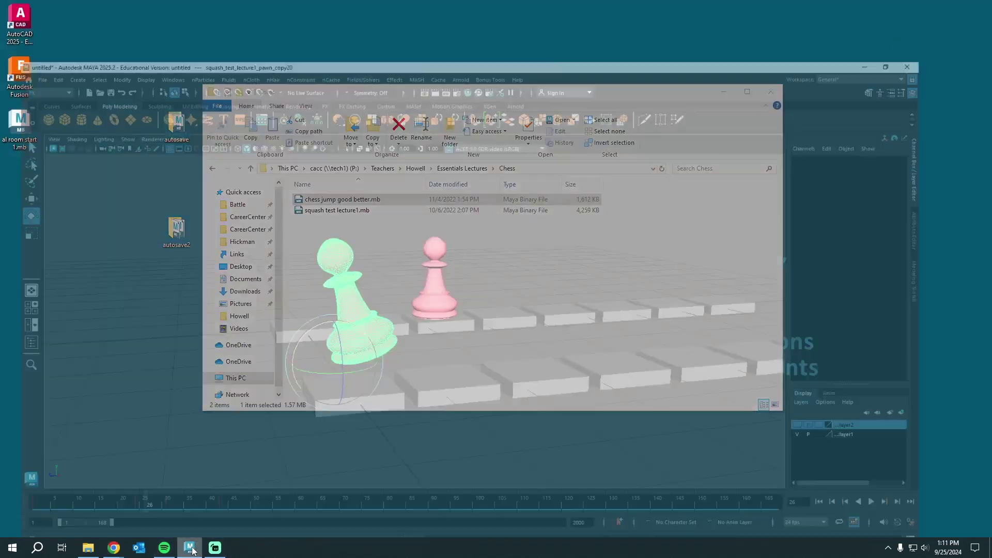
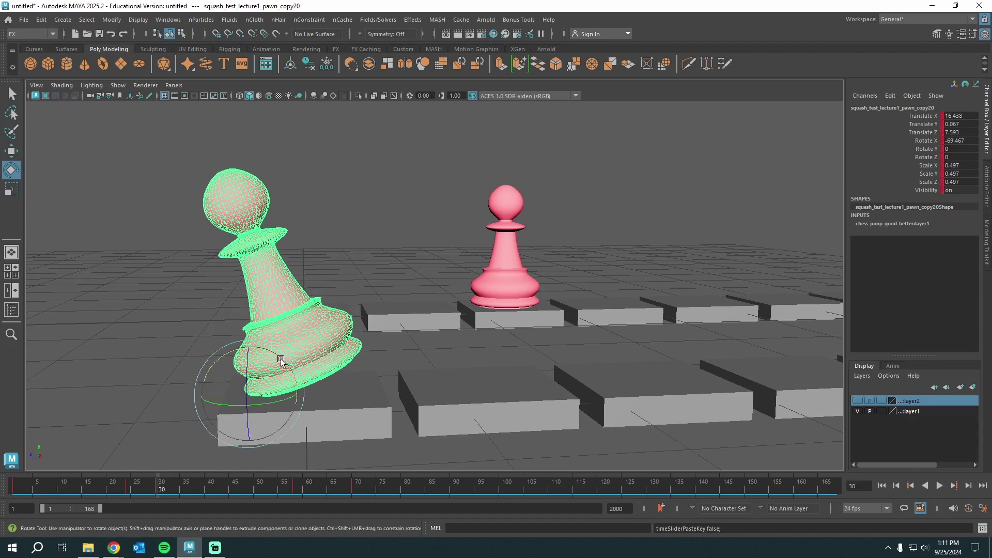
# Step: At frame 30, tilt the front pawn forward to about -112.5 degrees in Rotate X and lift it so its leading edge rests on the tile
pyautogui.moveTo(287, 366); pyautogui.dragTo(298, 397)
pyautogui.press('w')
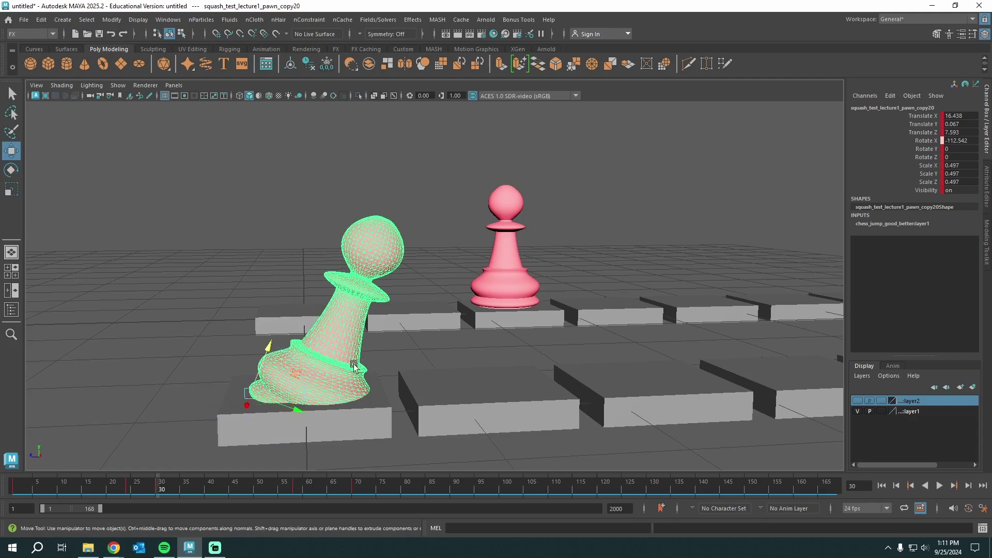
pyautogui.moveTo(267, 346); pyautogui.dragTo(284, 311)
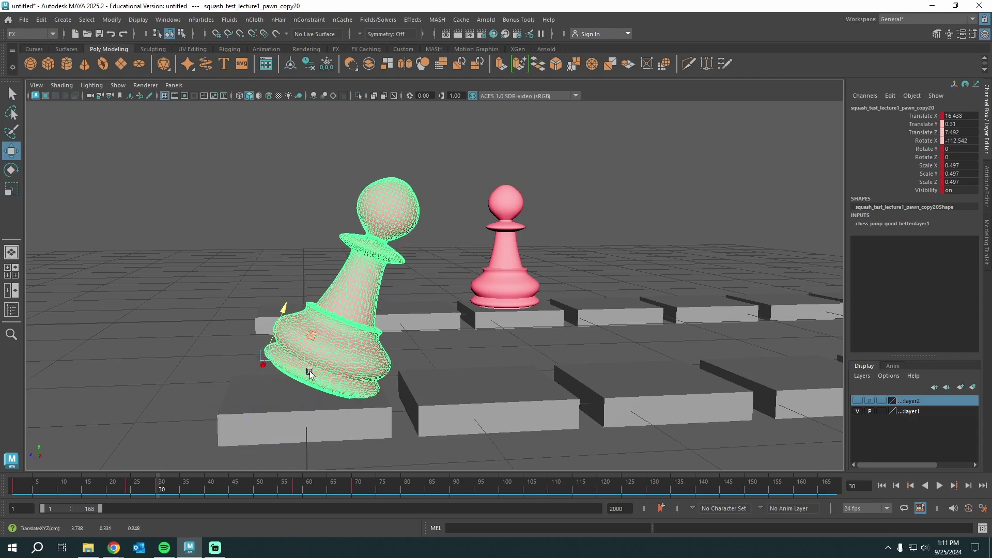
pyautogui.moveTo(310, 372); pyautogui.dragTo(303, 368)
pyautogui.keyDown('alt'); pyautogui.moveTo(387, 401); pyautogui.dragTo(213, 304); pyautogui.keyUp('alt')
pyautogui.scroll(3, 354, 386)
pyautogui.moveTo(233, 381); pyautogui.dragTo(226, 378)
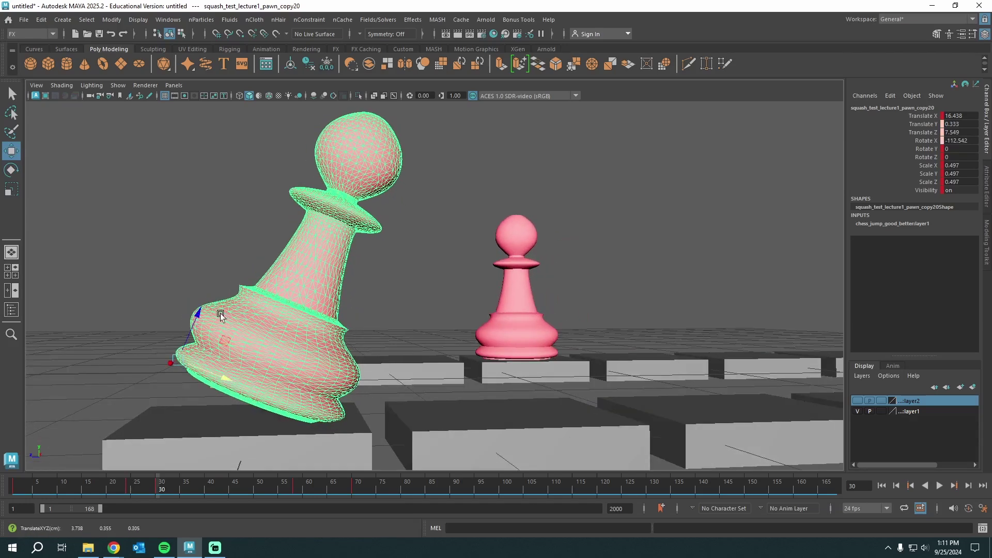
pyautogui.moveTo(200, 316); pyautogui.dragTo(201, 315)
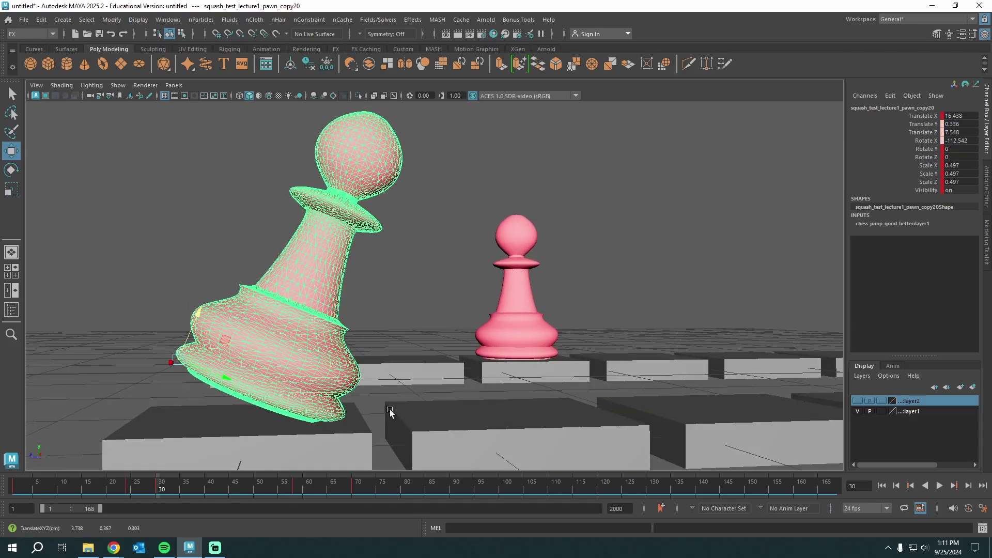
pyautogui.keyDown('alt'); pyautogui.moveTo(390, 409); pyautogui.dragTo(160, 475); pyautogui.keyUp('alt')
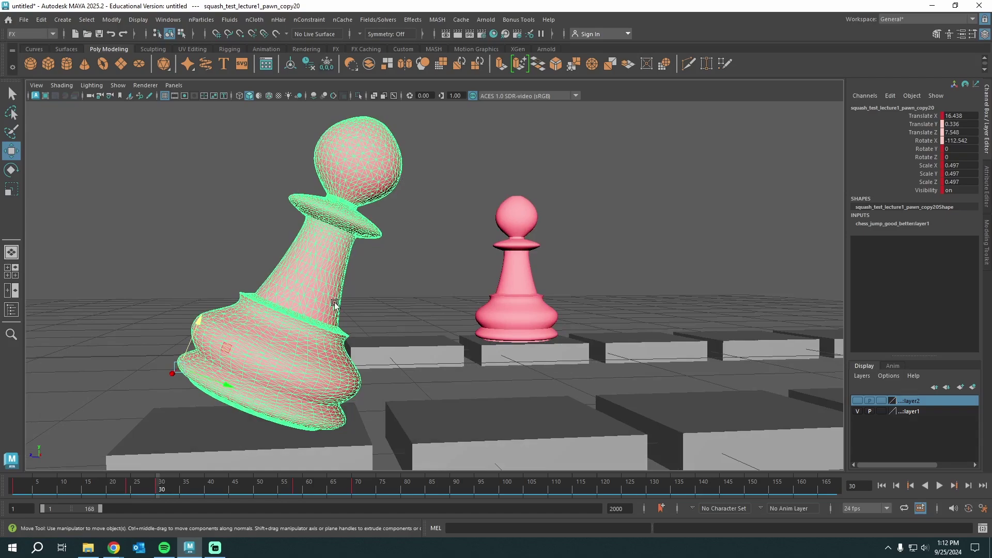
# Step: Review the tilt transition and lower the front pawn onto its tile at frame 27, to about 0.106 in Translate Y
pyautogui.hotkey('alt', 'v')
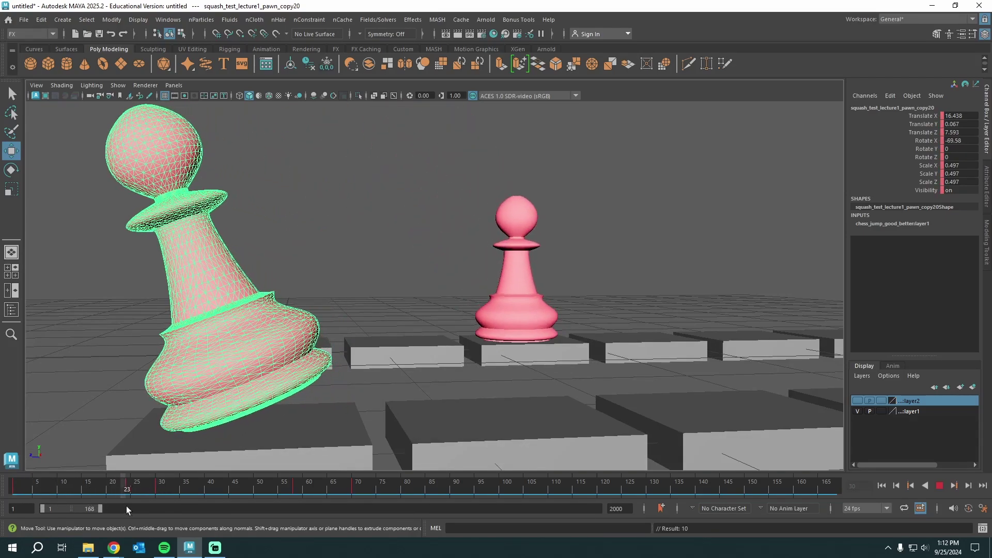
pyautogui.moveTo(157, 507)
pyautogui.mouseDown()
pyautogui.moveTo(126, 500)
pyautogui.moveTo(140, 501)
pyautogui.mouseUp()
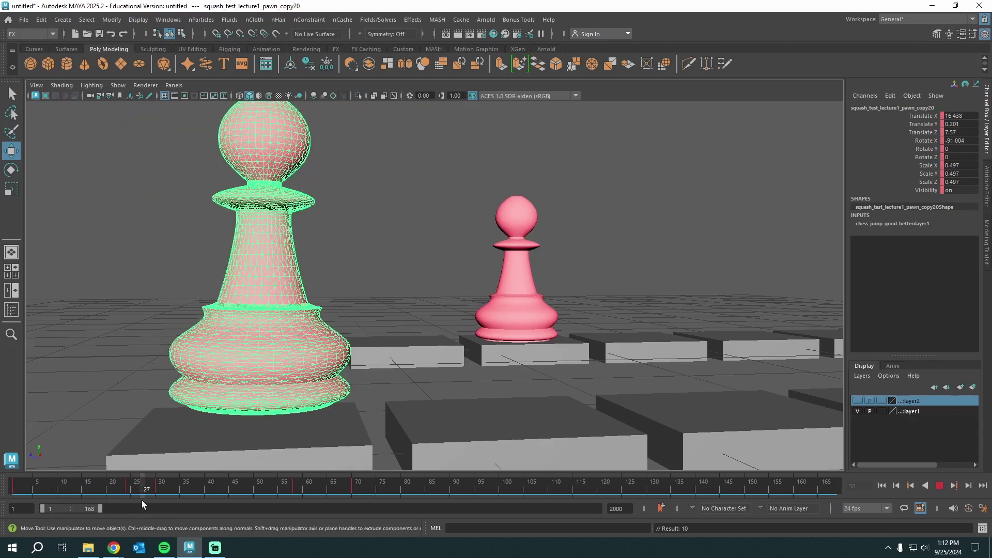
pyautogui.keyDown('alt'); pyautogui.moveTo(290, 403); pyautogui.dragTo(345, 346); pyautogui.keyUp('alt')
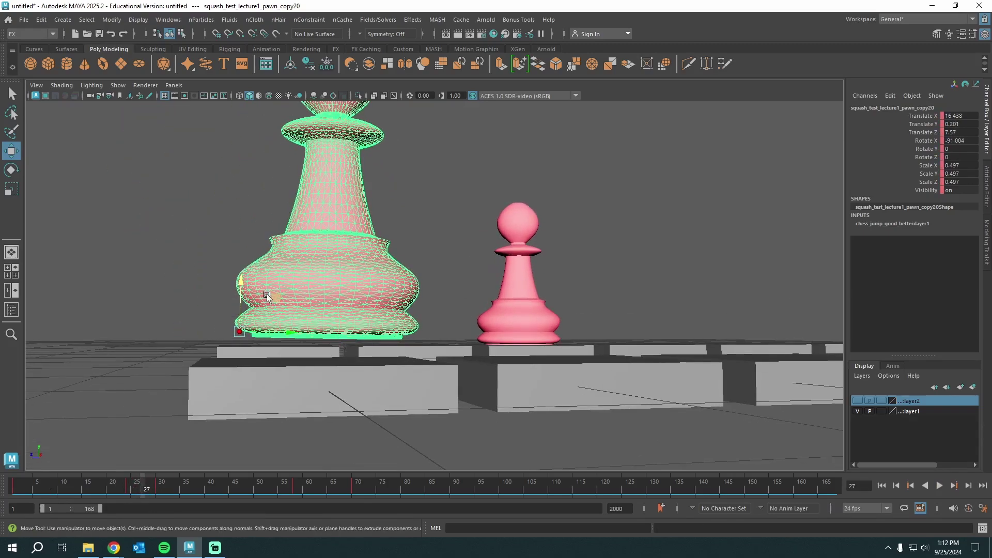
pyautogui.moveTo(243, 284); pyautogui.dragTo(241, 308)
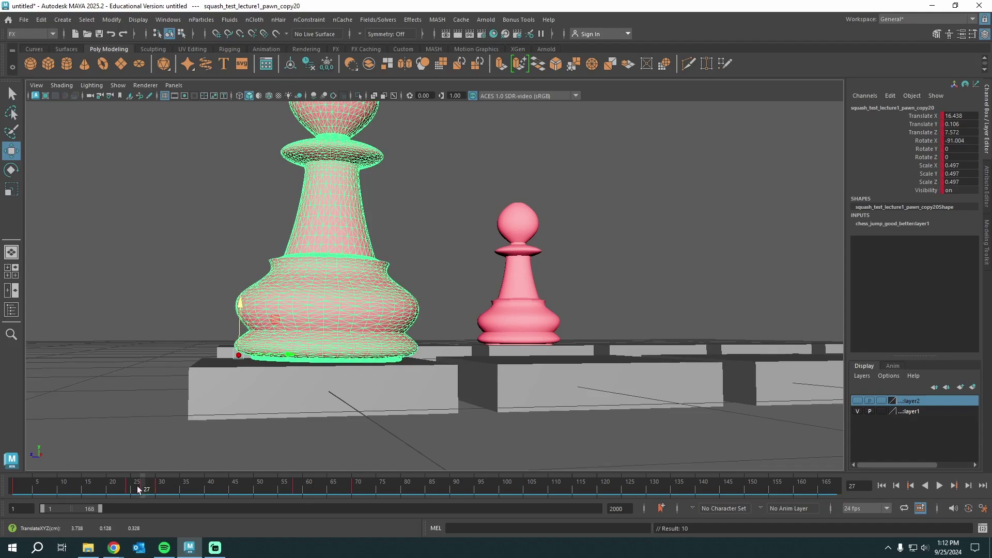
# Step: Increase the front pawn's forward tilt at frame 30 to about -118.6 degrees in Rotate X
pyautogui.moveTo(138, 489); pyautogui.dragTo(157, 507)
pyautogui.scroll(-2, 538, 272)
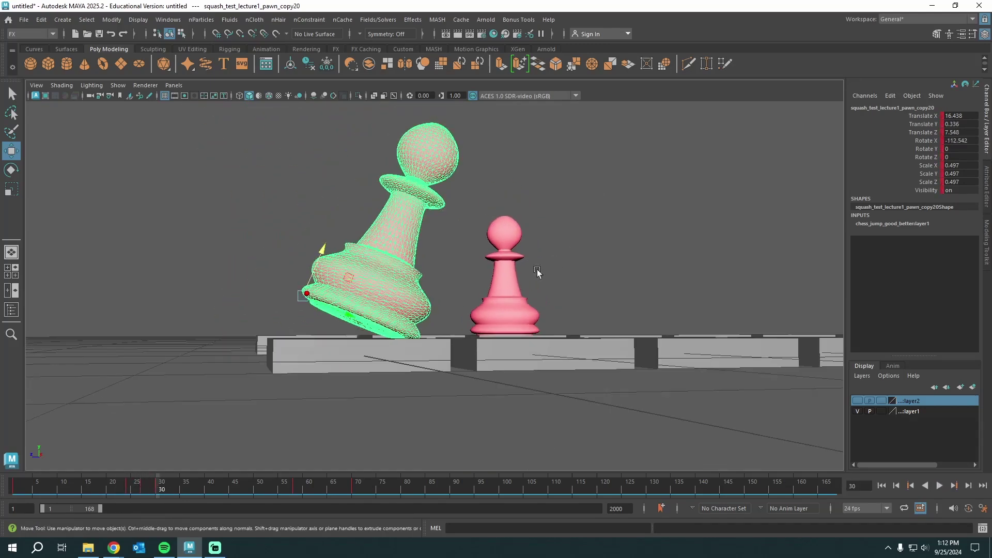
pyautogui.scroll(3, 537, 272)
pyautogui.press('e')
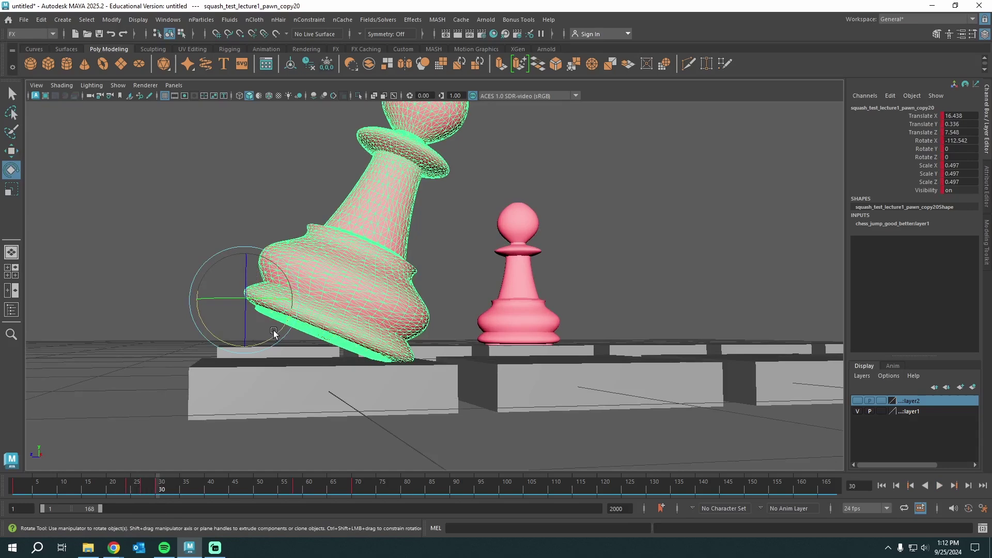
pyautogui.moveTo(274, 332); pyautogui.dragTo(277, 338)
pyautogui.press('w')
pyautogui.moveTo(263, 271); pyautogui.dragTo(273, 252)
pyautogui.hotkey('ctrl', 'z')
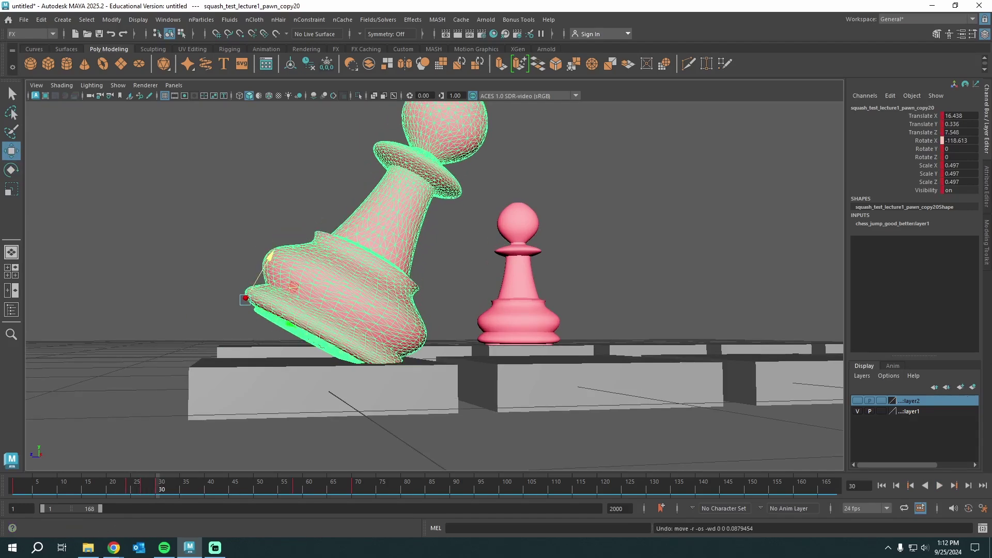
# Step: Set the Move tool's axis orientation to World and raise the front pawn slightly at frame 30
pyautogui.click(986, 240)
pyautogui.scroll(-2, 909, 310)
pyautogui.click(857, 420)
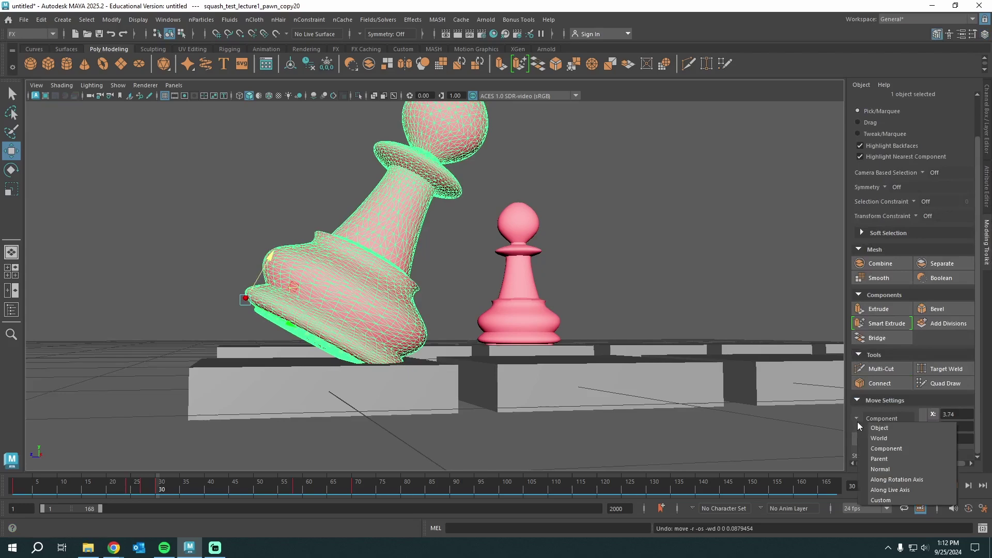
pyautogui.click(880, 437)
pyautogui.moveTo(218, 299); pyautogui.dragTo(211, 299)
pyautogui.hotkey('ctrl', 'z')
pyautogui.moveTo(247, 252); pyautogui.dragTo(247, 235)
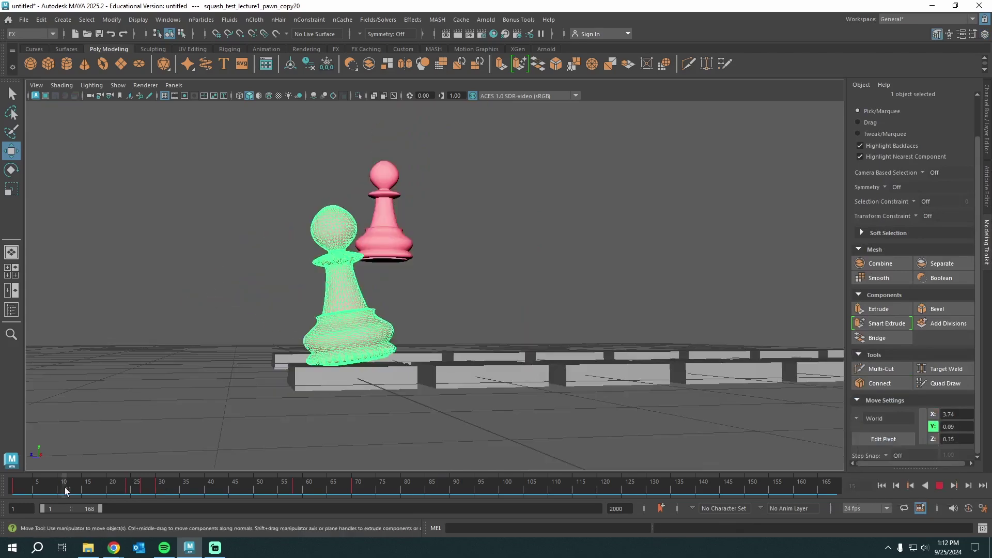
# Step: At frame 58, tilt the front pawn forward in mid-air and shift it back along world Z to about -0.37
pyautogui.moveTo(64, 489); pyautogui.dragTo(156, 498)
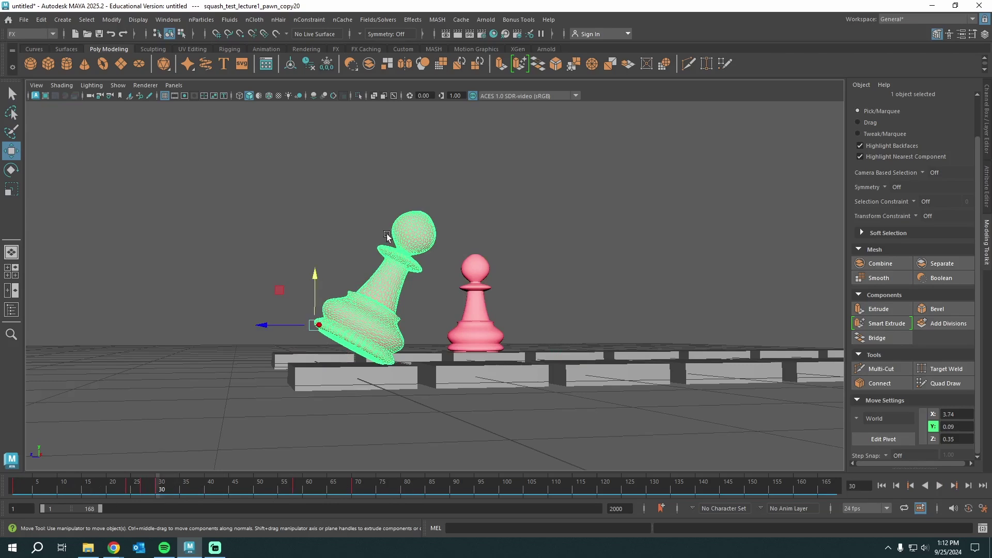
pyautogui.moveTo(216, 479); pyautogui.dragTo(294, 492)
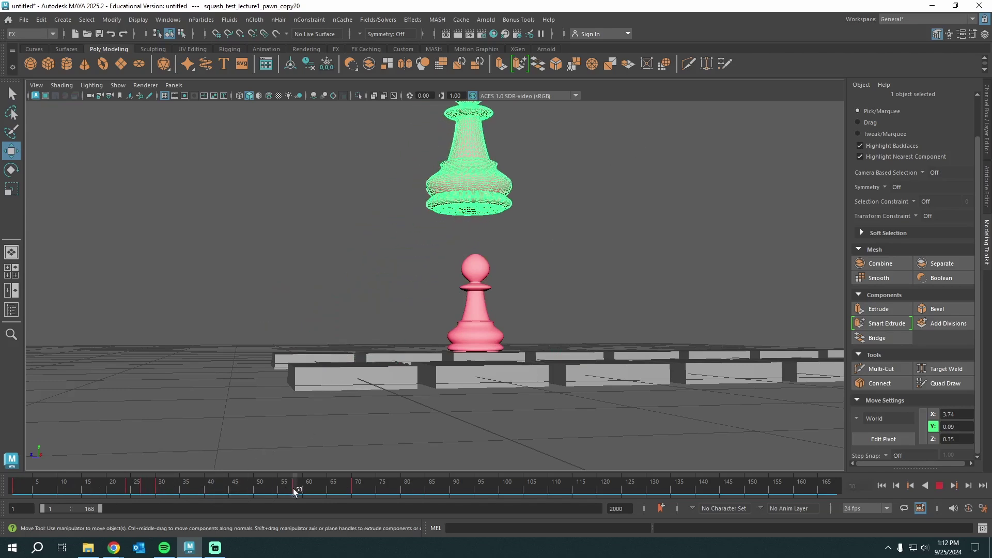
pyautogui.press('e')
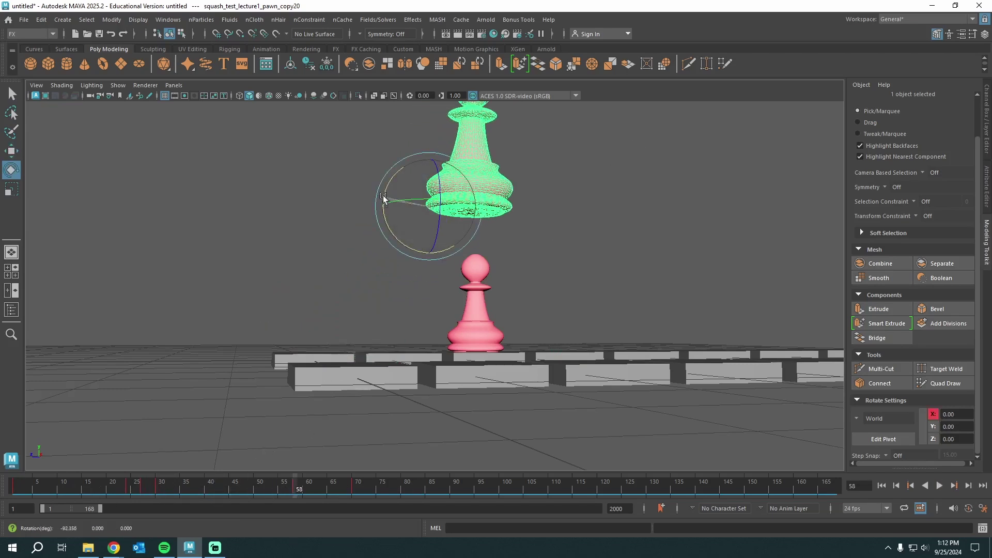
pyautogui.moveTo(383, 197); pyautogui.dragTo(396, 168)
pyautogui.press('w')
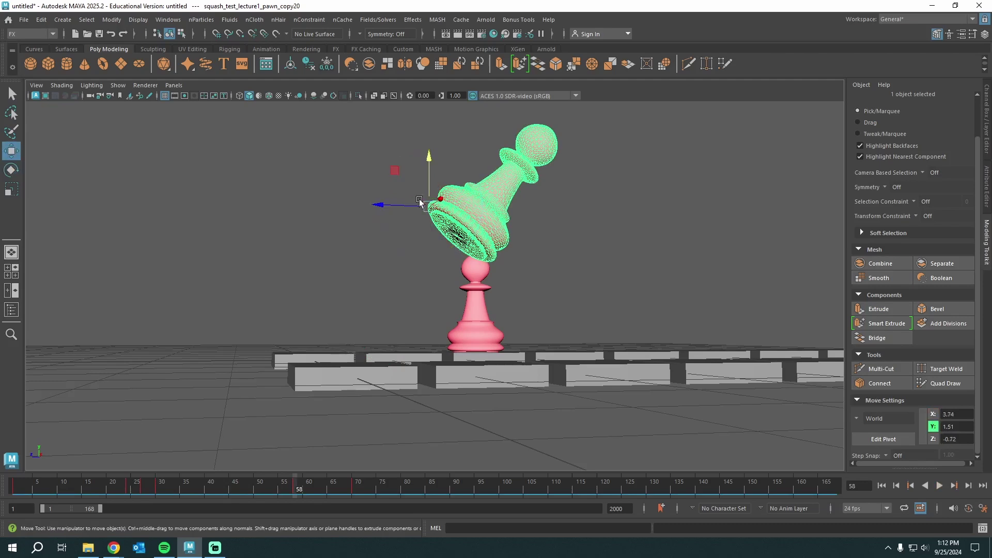
pyautogui.moveTo(413, 205); pyautogui.dragTo(383, 273)
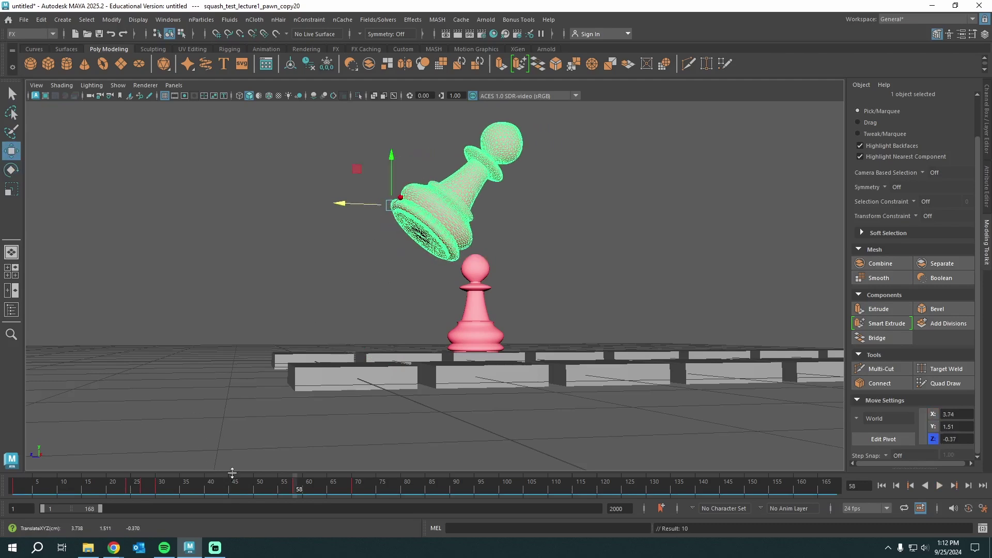
# Step: Scrub through the jump and move the front pawn's frame 58 pose forward along world Z to about -0.87
pyautogui.moveTo(70, 485); pyautogui.dragTo(293, 496)
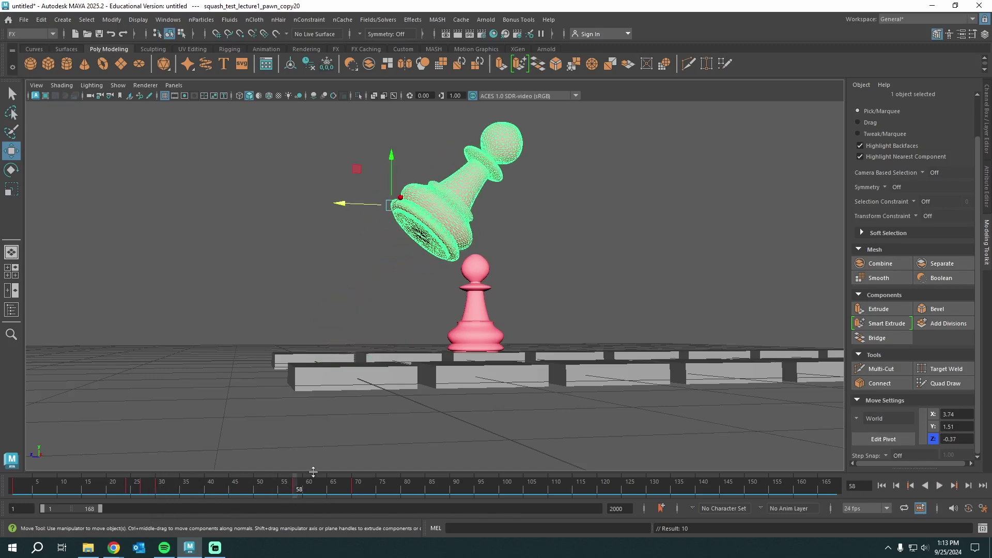
pyautogui.keyDown('alt'); pyautogui.moveTo(501, 200); pyautogui.dragTo(490, 225); pyautogui.keyUp('alt')
pyautogui.moveTo(272, 482)
pyautogui.mouseDown()
pyautogui.moveTo(208, 485)
pyautogui.moveTo(291, 487)
pyautogui.mouseUp()
pyautogui.moveTo(345, 207); pyautogui.dragTo(403, 216)
pyautogui.hotkey('alt', 'v')
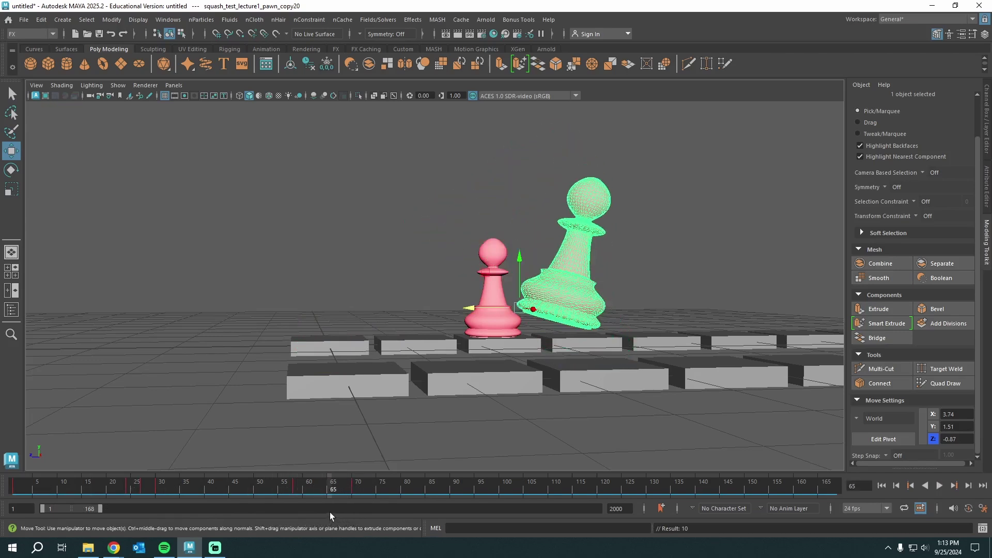
# Step: Switch to Chrome to check the fall and recovery poses in the jump animation chart, and return to Maya
pyautogui.click(931, 5)
pyautogui.moveTo(114, 547)
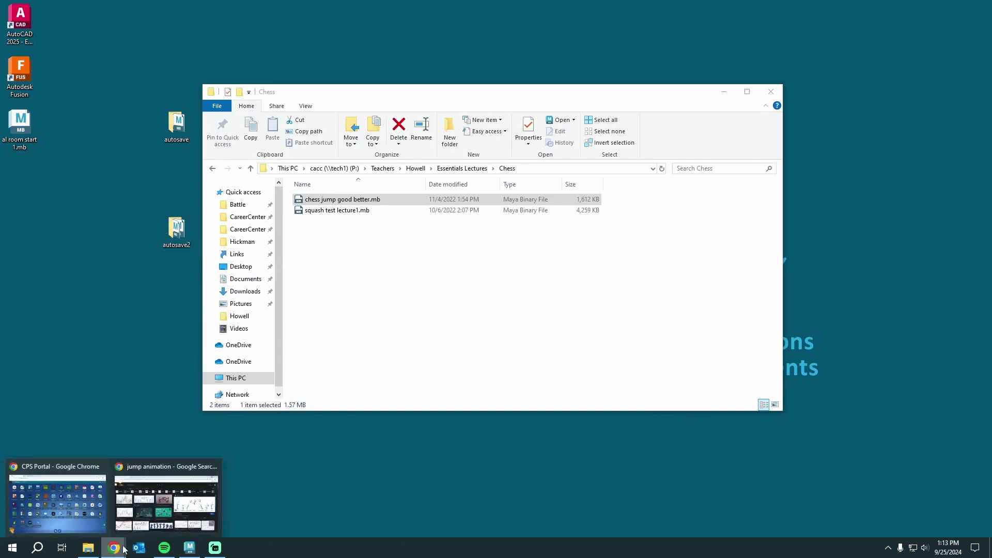
pyautogui.click(175, 512)
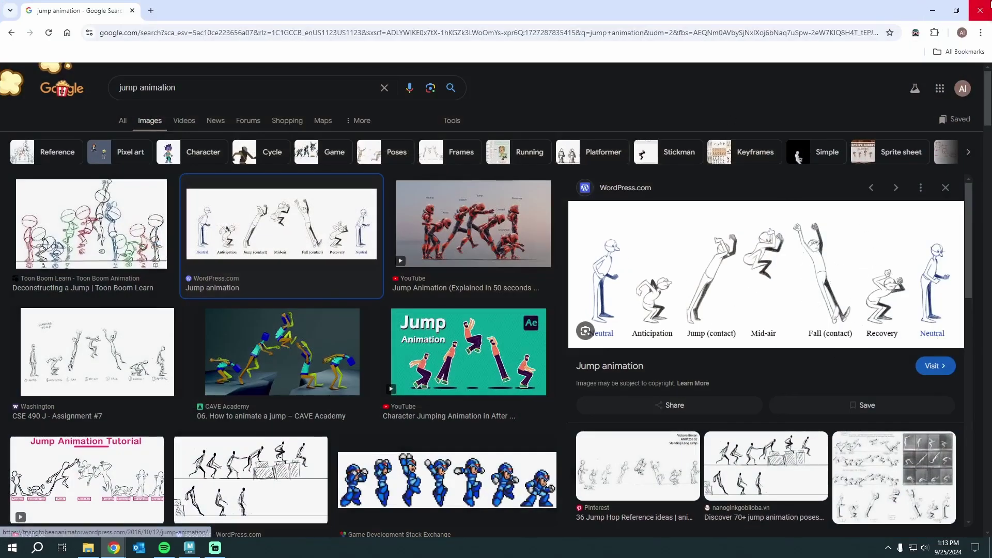
pyautogui.click(931, 5)
# Step: Copy the front pawn's landing keyframe at frame 70 and paste it at frame 65
pyautogui.hotkey('alt', 'v')
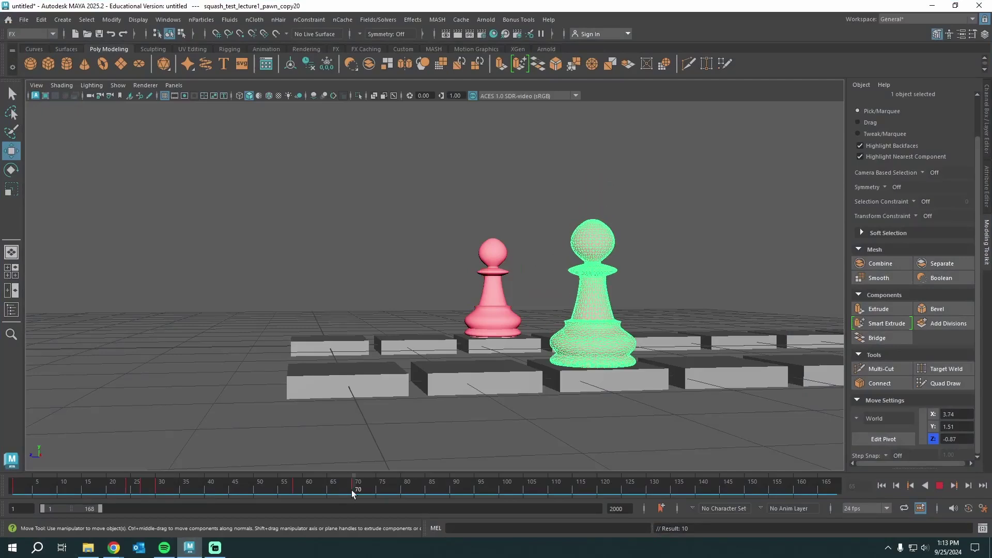
pyautogui.rightClick(353, 488)
pyautogui.click(380, 296)
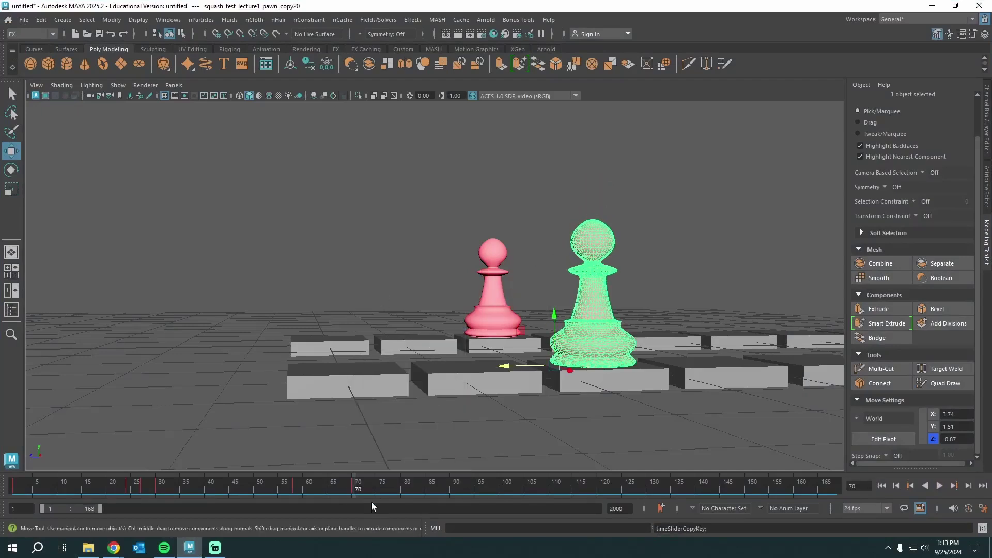
pyautogui.click(328, 489)
pyautogui.rightClick(329, 489)
pyautogui.moveTo(412, 306)
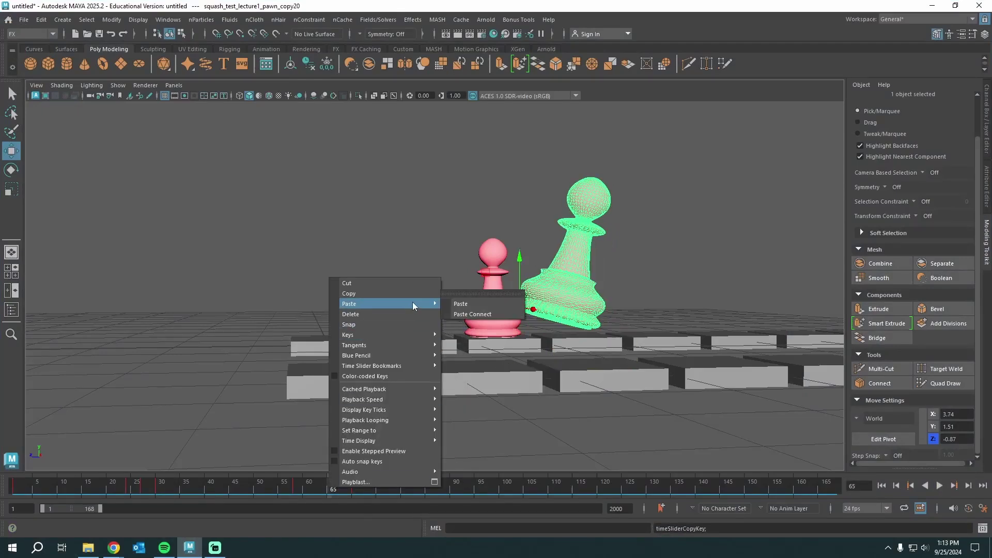
pyautogui.click(457, 307)
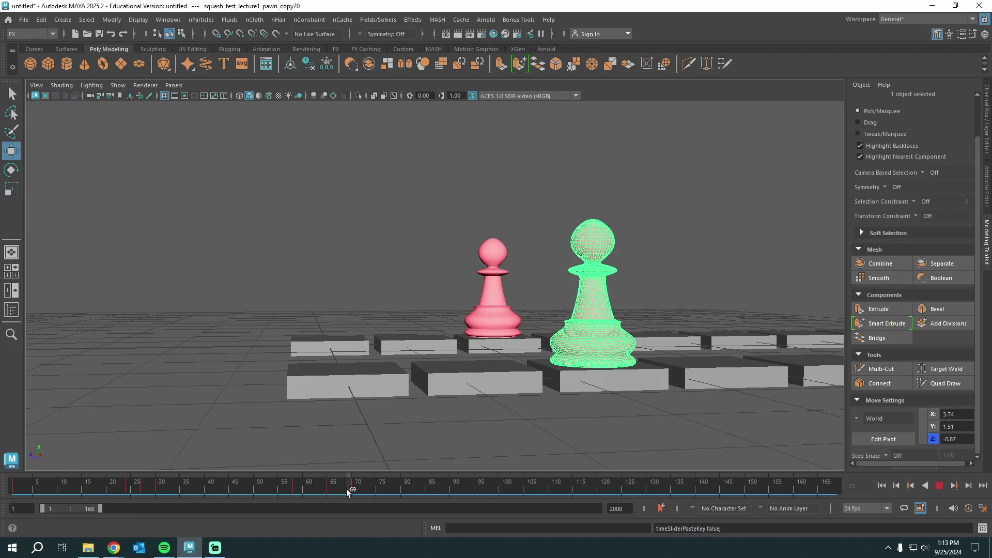
# Step: Rotate the front pawn backward at frame 65 so it lands tilted on its rear edge
pyautogui.keyDown('alt'); pyautogui.moveTo(509, 313); pyautogui.dragTo(484, 332); pyautogui.keyUp('alt')
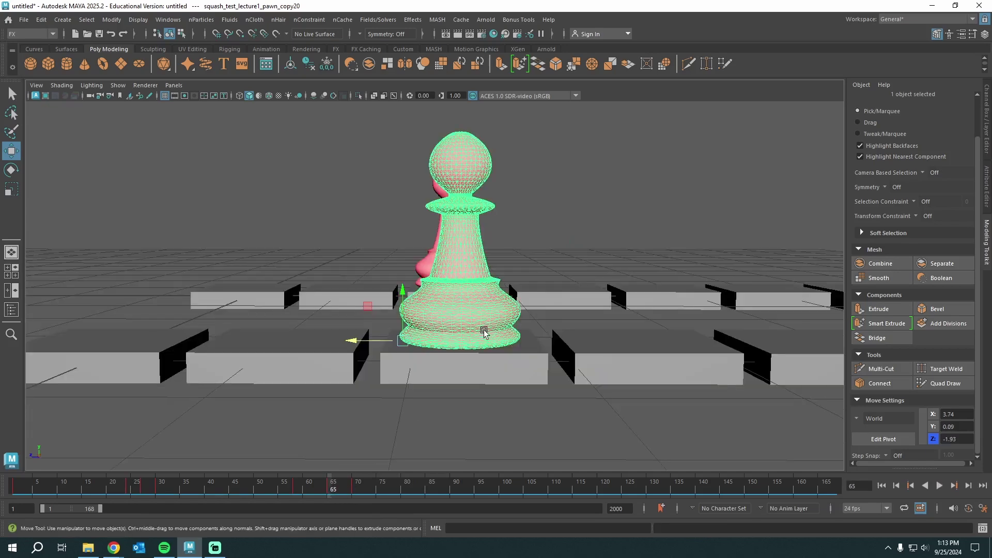
pyautogui.press('e')
pyautogui.moveTo(431, 306); pyautogui.dragTo(404, 298)
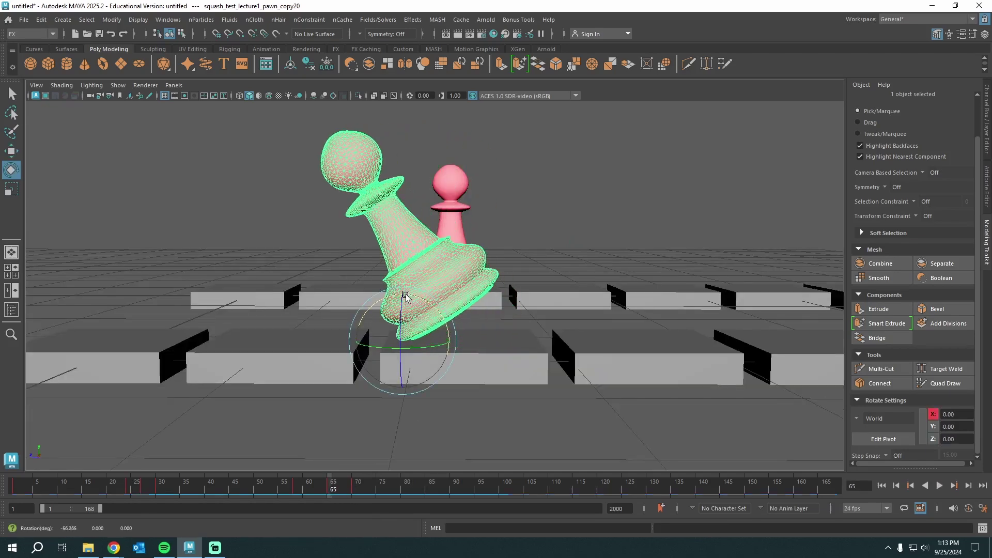
# Step: Scrub and play back the full jump to examine the front pawn's takeoff, mid-air tilt and landing against the back pawn
pyautogui.moveTo(331, 488); pyautogui.dragTo(26, 498)
pyautogui.scroll(-4, 367, 275)
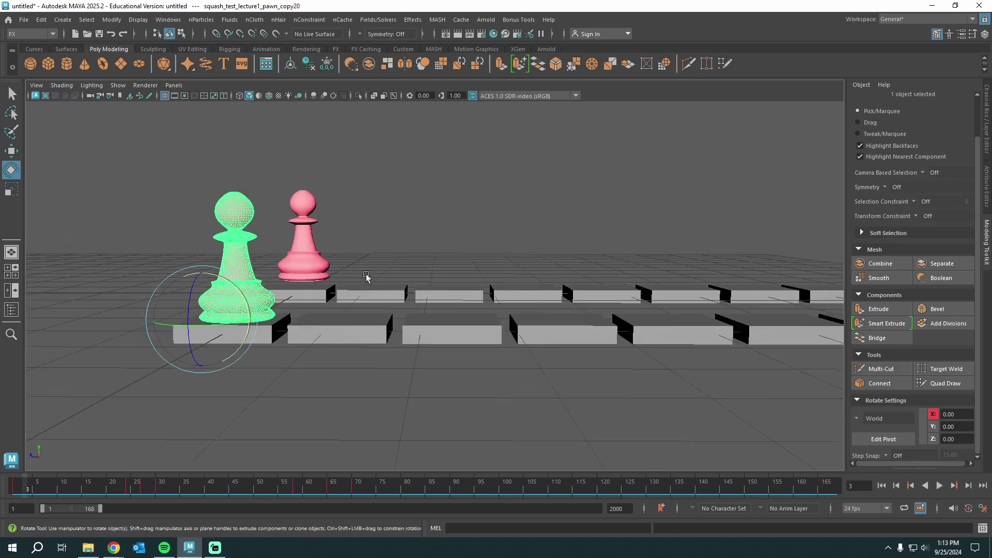
pyautogui.keyDown('alt'); pyautogui.moveTo(367, 275); pyautogui.dragTo(364, 303); pyautogui.keyUp('alt')
pyautogui.moveTo(24, 494); pyautogui.dragTo(358, 510)
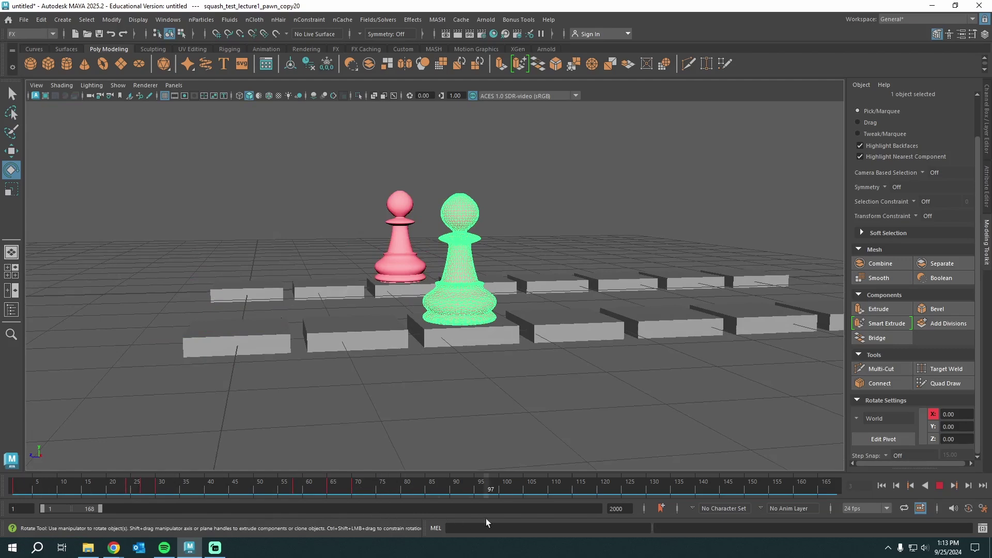
pyautogui.moveTo(486, 519); pyautogui.dragTo(353, 511)
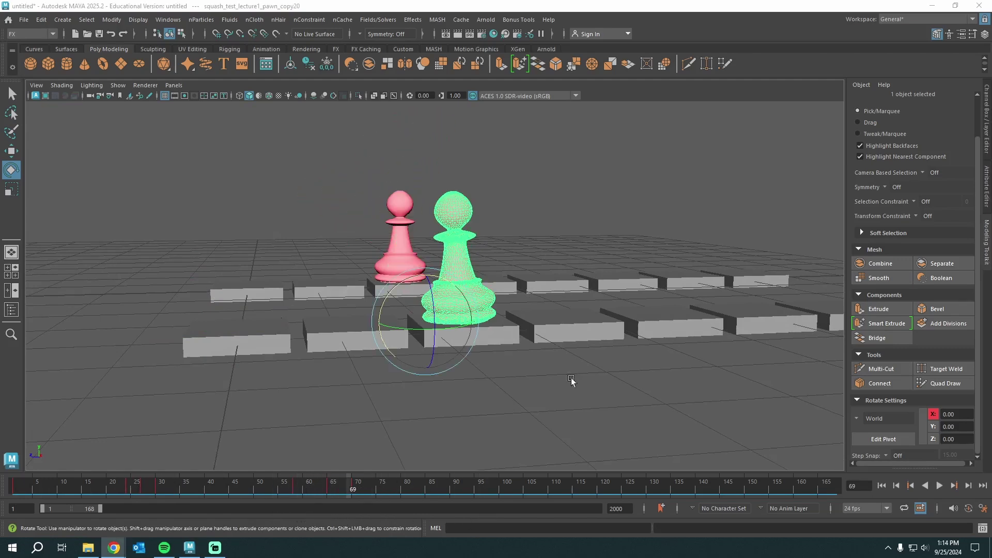
pyautogui.moveTo(347, 488); pyautogui.dragTo(272, 525)
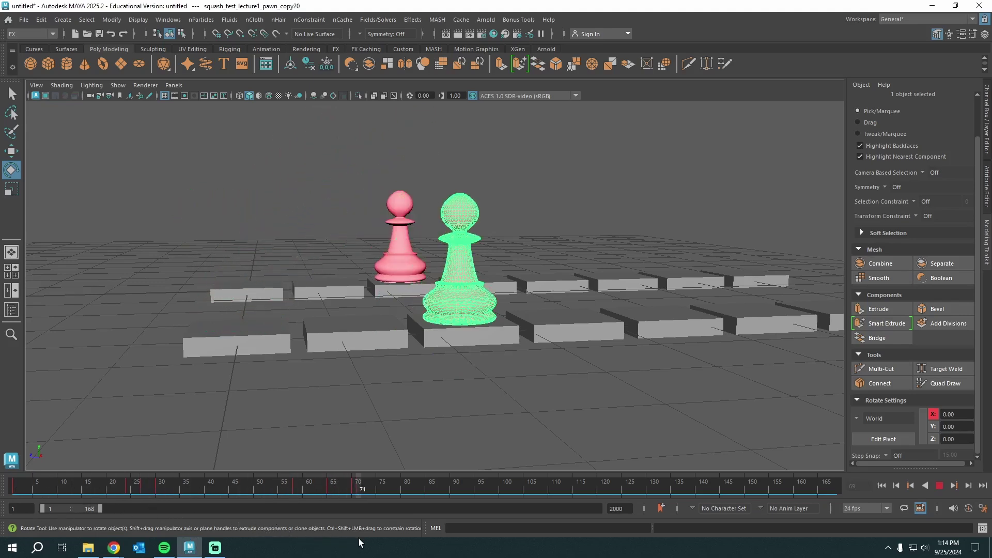
pyautogui.click(355, 500)
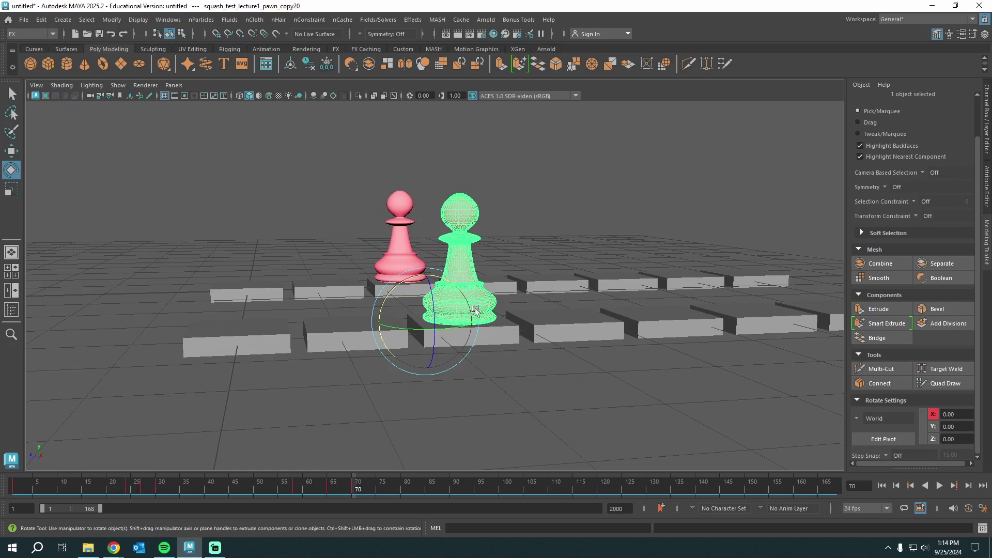
pyautogui.scroll(2, 521, 376)
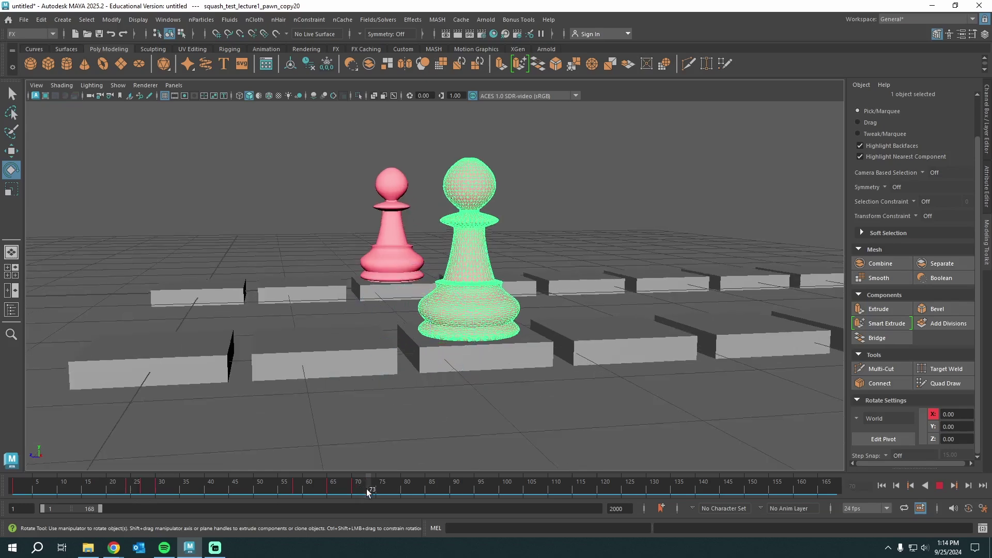
# Step: Tilt the front pawn forward onto its front edge at frame 73 and adjust its height to about Y 0.19
pyautogui.scroll(4, 467, 333)
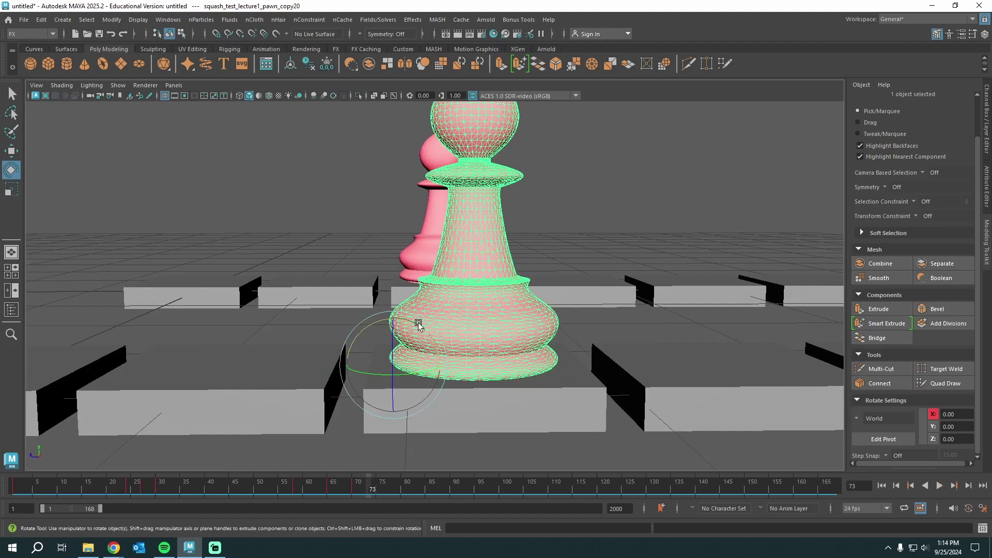
pyautogui.moveTo(419, 324); pyautogui.dragTo(391, 291)
pyautogui.press('w')
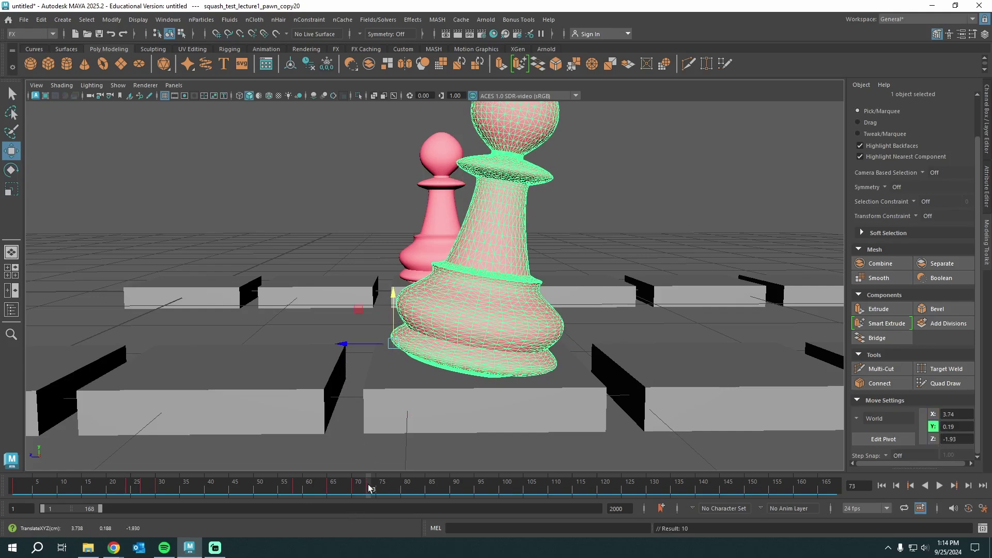
pyautogui.hotkey('alt', 'v')
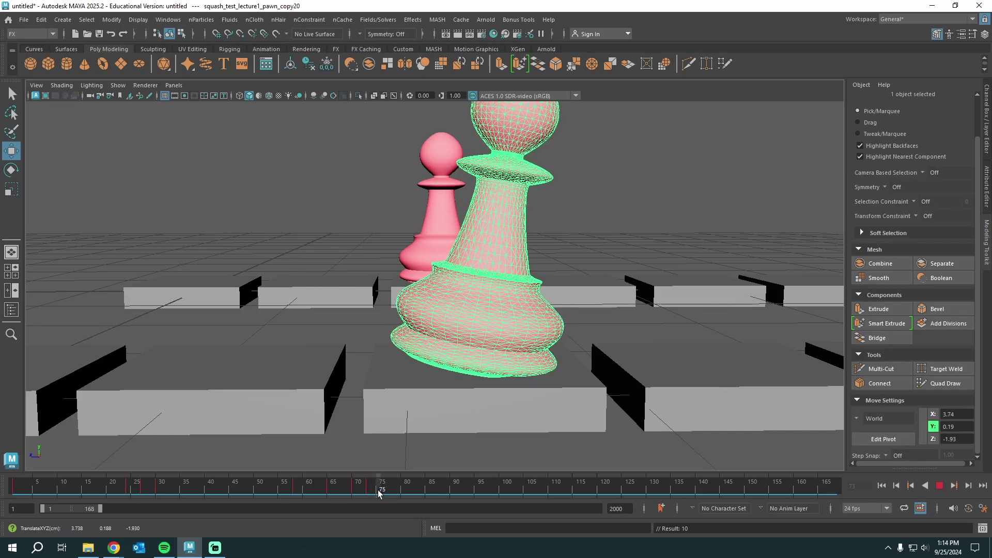
# Step: Copy the front pawn's upright keyframe at frame 70 and paste it at frame 76
pyautogui.click(355, 487)
pyautogui.rightClick(354, 488)
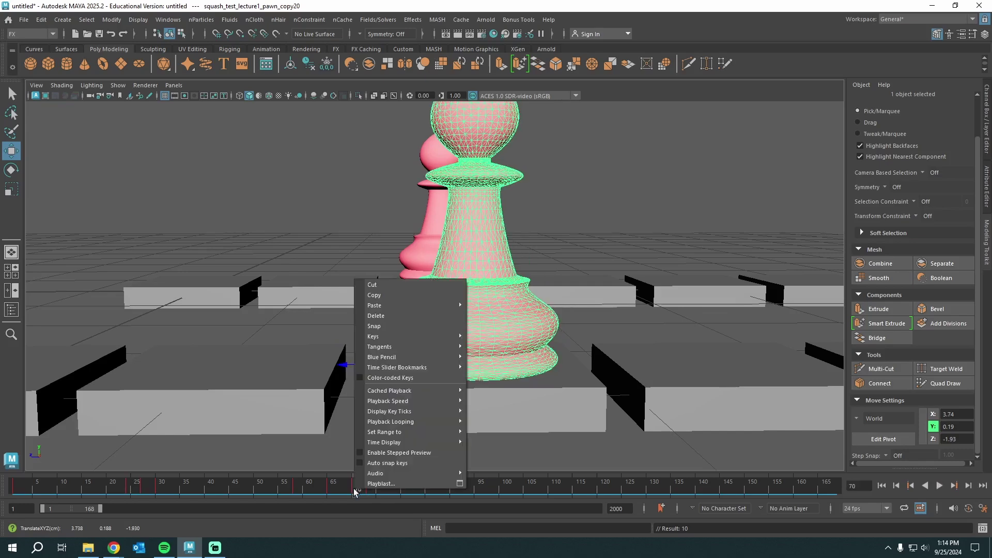
pyautogui.click(392, 293)
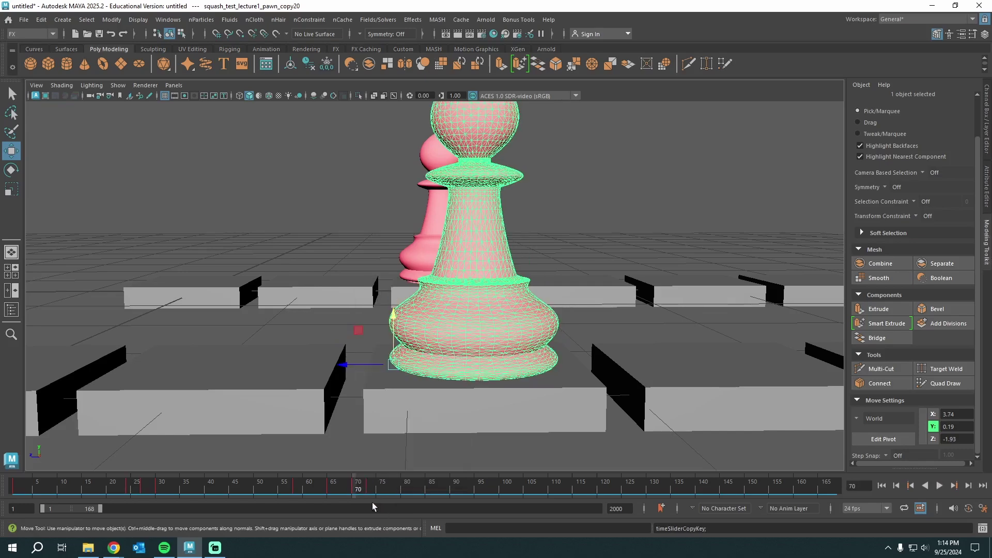
pyautogui.hotkey('alt', 'v')
pyautogui.rightClick(385, 494)
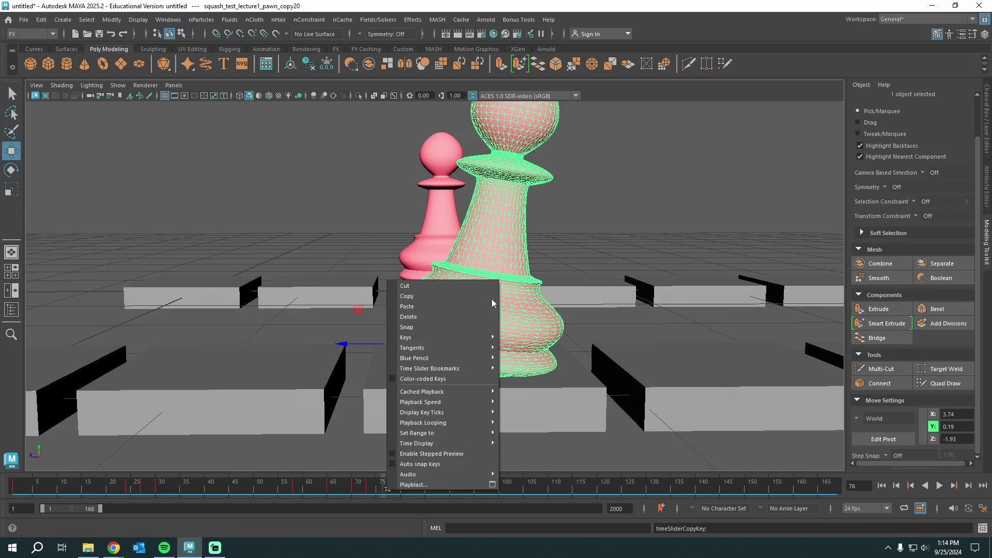
pyautogui.click(488, 307)
pyautogui.hotkey('alt', 'v')
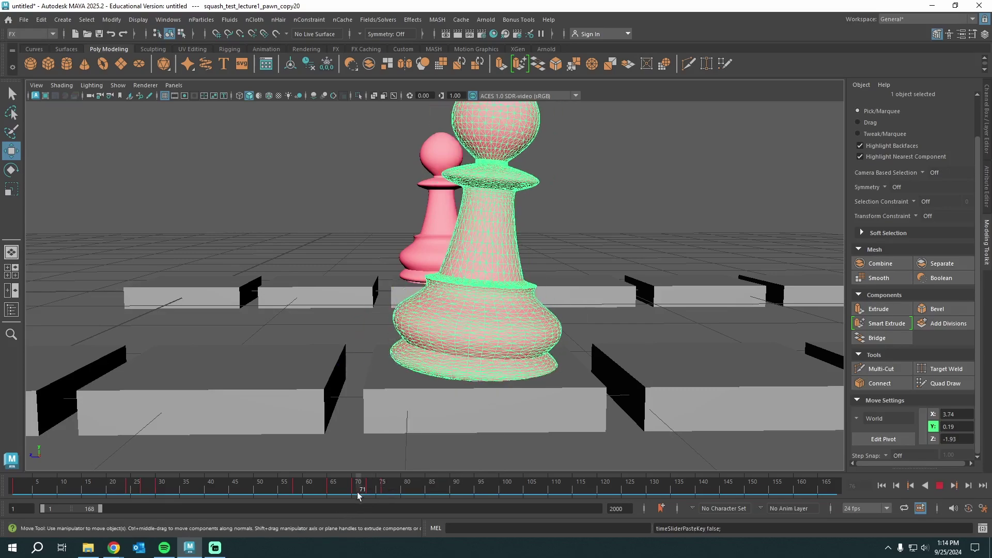
# Step: Scrub and play back the jump to compare the front pawn's tilted takeoff and landing with the back pawn
pyautogui.moveTo(380, 495); pyautogui.dragTo(209, 476)
pyautogui.scroll(-5, 359, 260)
pyautogui.keyDown('alt'); pyautogui.moveTo(370, 315); pyautogui.dragTo(401, 326); pyautogui.keyUp('alt')
pyautogui.click(442, 243)
pyautogui.keyDown('alt'); pyautogui.moveTo(442, 244); pyautogui.dragTo(432, 270); pyautogui.keyUp('alt')
pyautogui.scroll(2, 432, 271)
pyautogui.hotkey('alt', 'v')
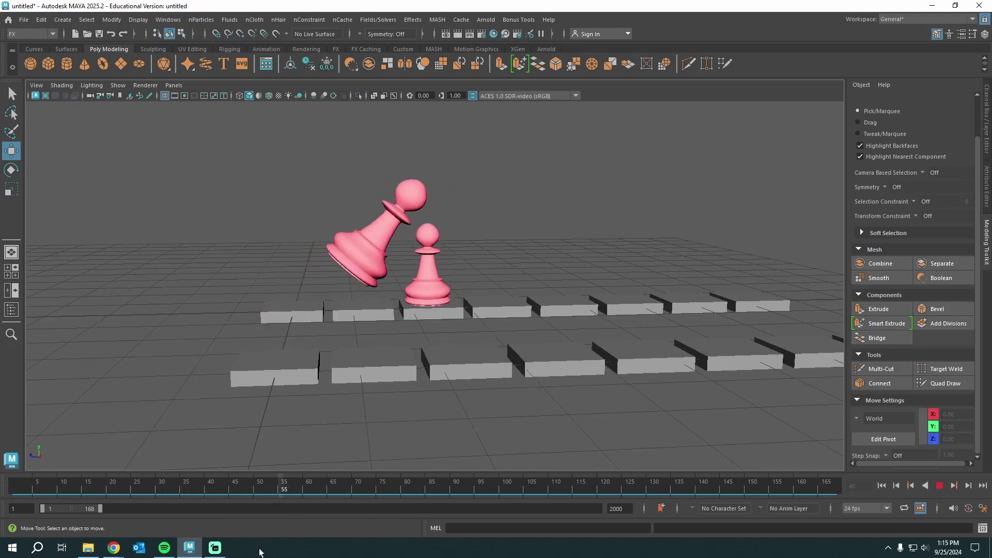
pyautogui.press('Escape')
pyautogui.click(280, 333)
pyautogui.keyDown('alt'); pyautogui.moveTo(436, 372); pyautogui.dragTo(471, 383); pyautogui.keyUp('alt')
pyautogui.scroll(2, 472, 383)
pyautogui.hotkey('alt', 'v')
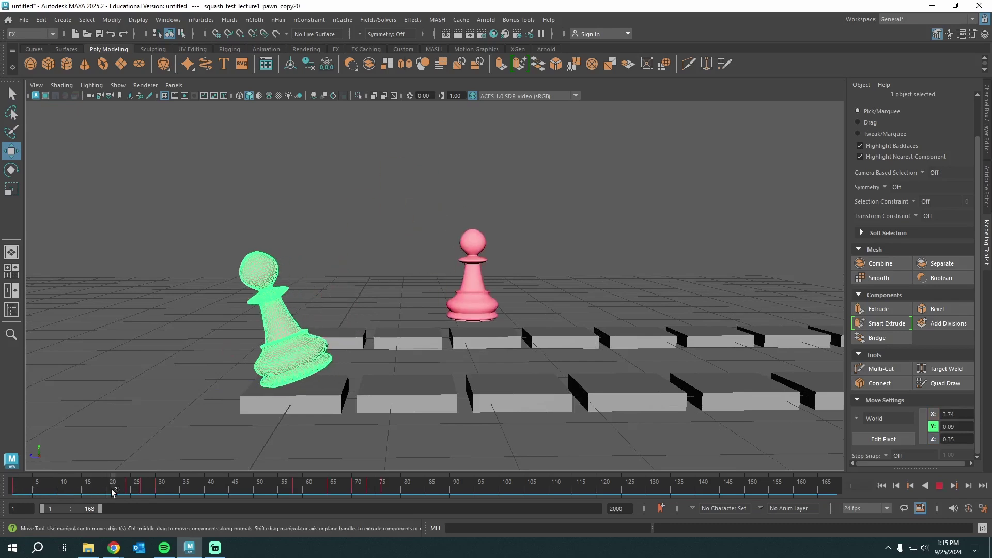
# Step: Move the front pawn forward along Z to about 0.23 at frame 30 so its front edge stays planted from frame 27
pyautogui.moveTo(136, 492)
pyautogui.mouseDown()
pyautogui.moveTo(127, 489)
pyautogui.moveTo(158, 495)
pyautogui.moveTo(143, 496)
pyautogui.mouseUp()
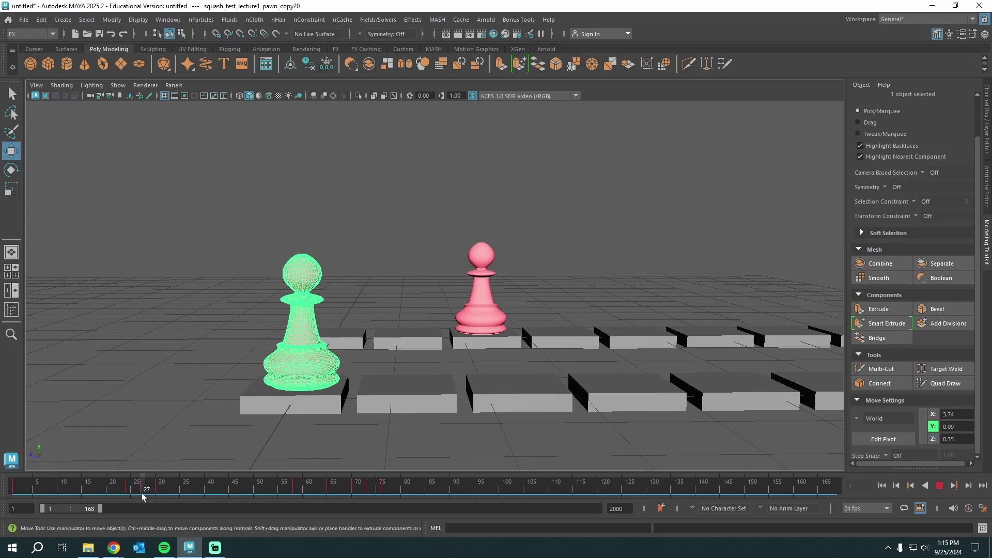
pyautogui.scroll(8, 394, 416)
pyautogui.keyDown('alt'); pyautogui.moveTo(347, 443); pyautogui.dragTo(540, 188, button='middle'); pyautogui.keyUp('alt')
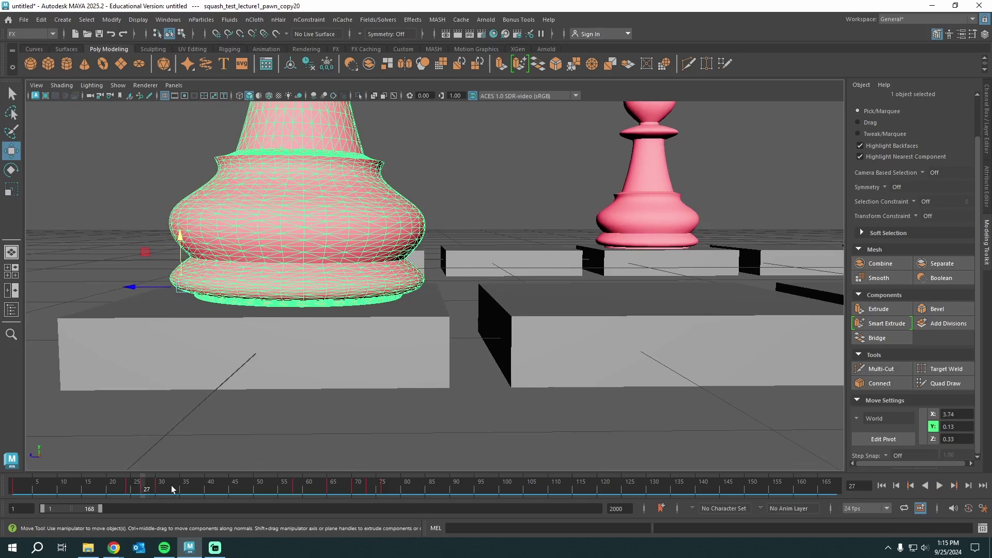
pyautogui.moveTo(144, 493); pyautogui.dragTo(158, 493)
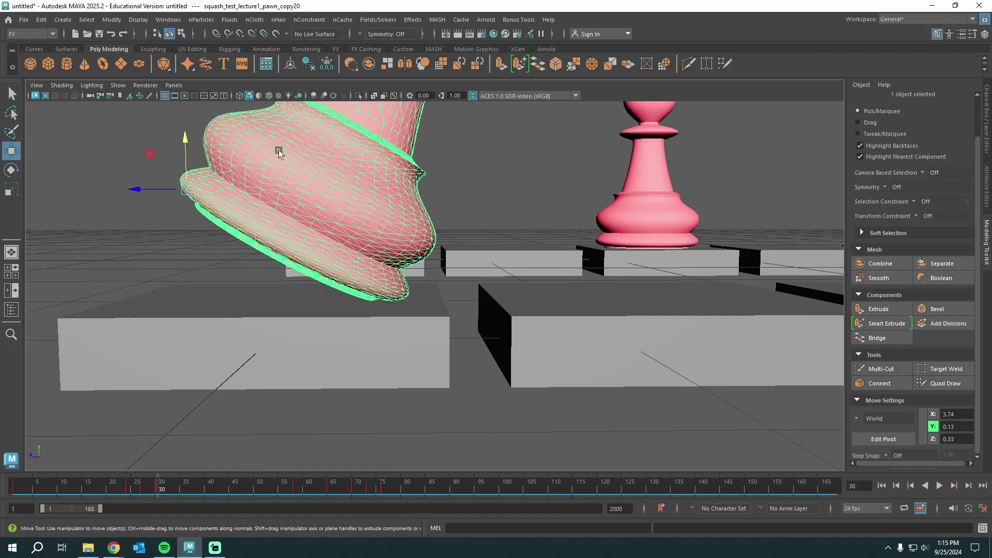
pyautogui.moveTo(155, 184); pyautogui.dragTo(172, 192)
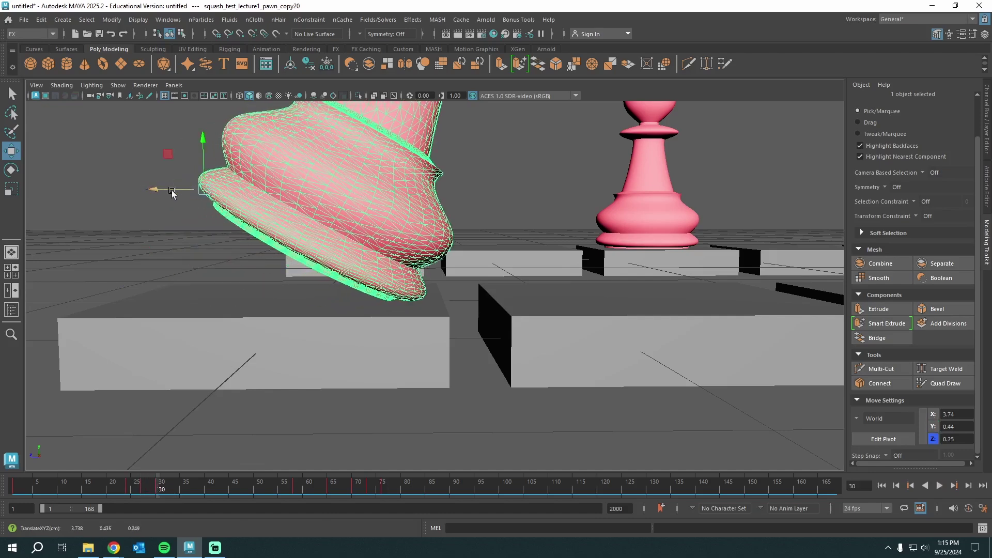
pyautogui.moveTo(156, 482)
pyautogui.mouseDown()
pyautogui.moveTo(140, 484)
pyautogui.moveTo(149, 491)
pyautogui.mouseUp()
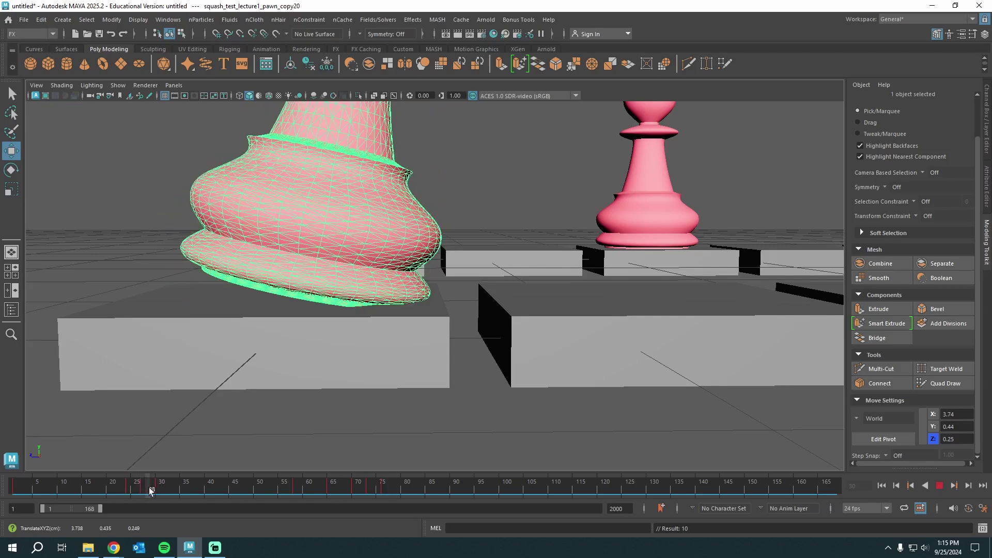
pyautogui.moveTo(146, 492); pyautogui.dragTo(142, 491)
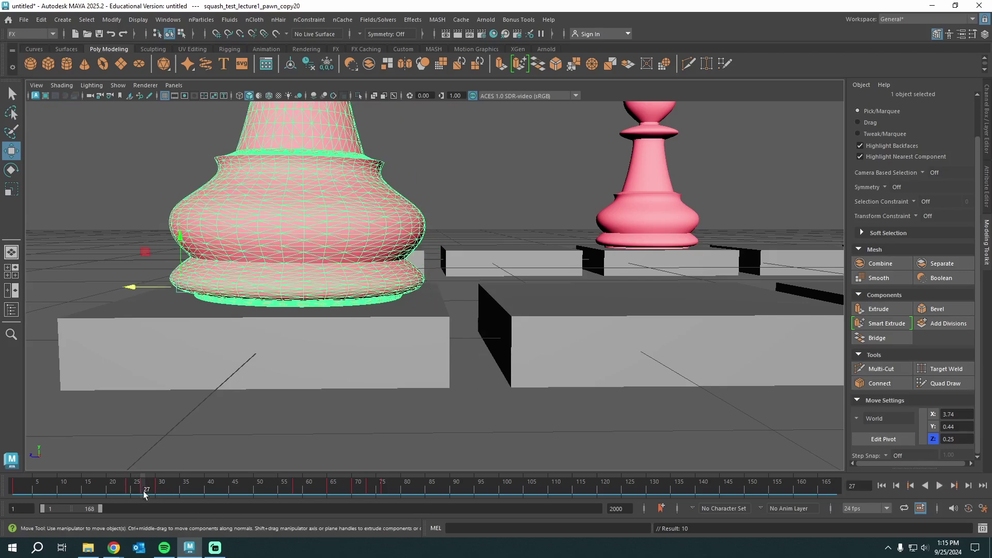
pyautogui.moveTo(144, 492); pyautogui.dragTo(161, 495)
pyautogui.moveTo(177, 191); pyautogui.dragTo(183, 194)
pyautogui.moveTo(146, 485)
pyautogui.mouseDown()
pyautogui.moveTo(125, 488)
pyautogui.moveTo(175, 493)
pyautogui.moveTo(115, 498)
pyautogui.moveTo(172, 503)
pyautogui.moveTo(145, 504)
pyautogui.moveTo(144, 490)
pyautogui.moveTo(156, 492)
pyautogui.mouseUp()
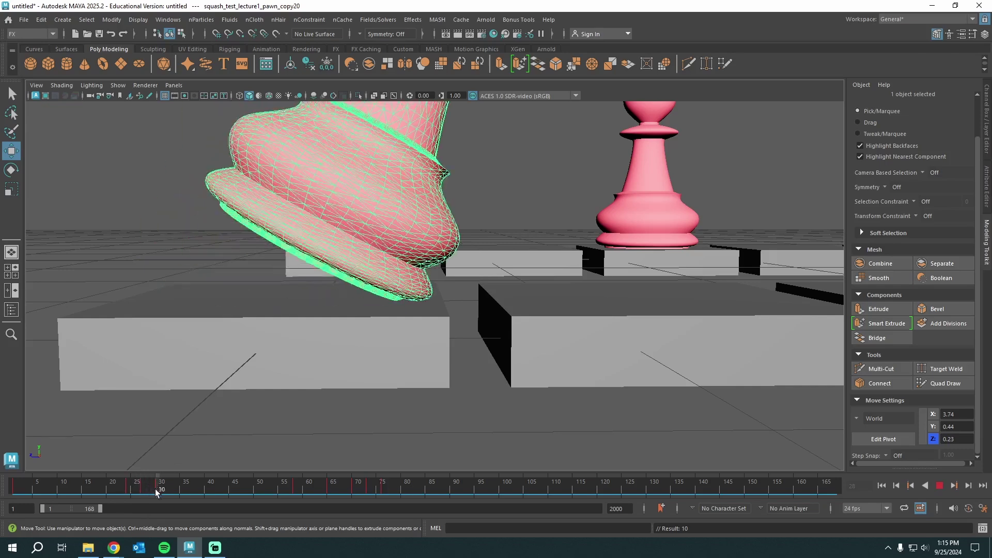
# Step: Shift the front pawn's keys between frames 51 and 81 earlier so the tilted landing starts at frame 46
pyautogui.scroll(-6, 540, 325)
pyautogui.scroll(3, 521, 317)
pyautogui.keyDown('alt'); pyautogui.moveTo(499, 305); pyautogui.dragTo(357, 361, button='middle'); pyautogui.keyUp('alt')
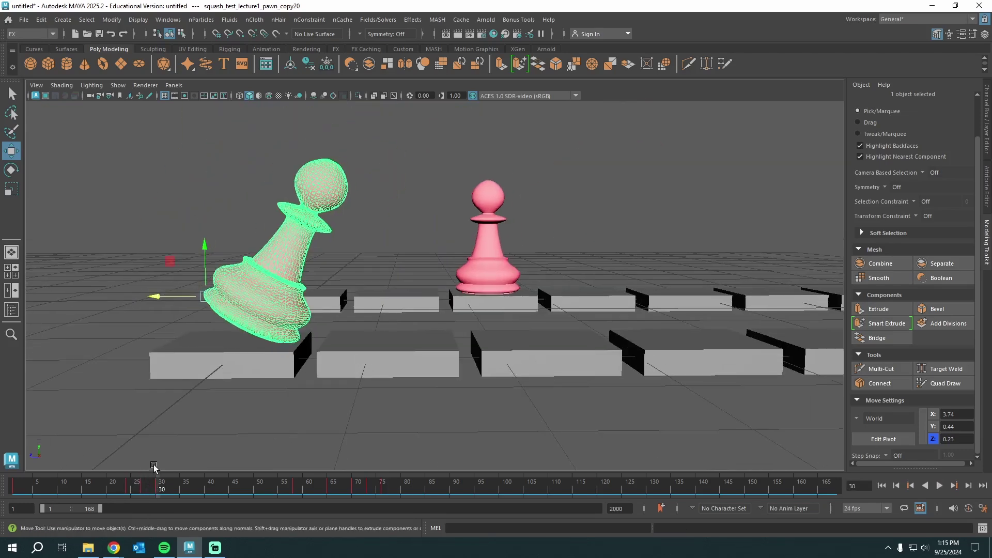
pyautogui.moveTo(156, 485); pyautogui.dragTo(198, 493)
pyautogui.keyDown('shift'); pyautogui.moveTo(410, 488); pyautogui.dragTo(257, 490); pyautogui.keyUp('shift')
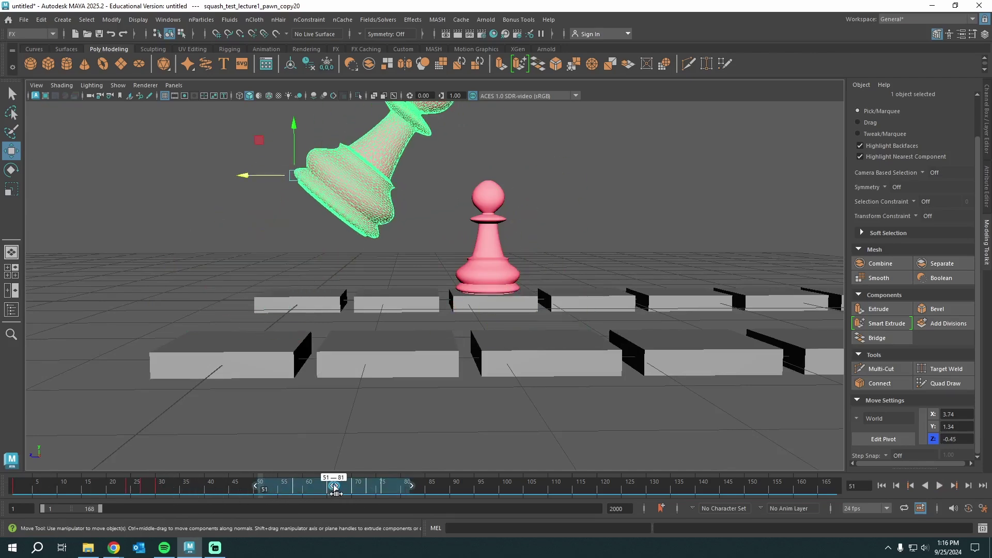
pyautogui.moveTo(334, 491); pyautogui.dragTo(262, 498)
pyautogui.click(378, 490)
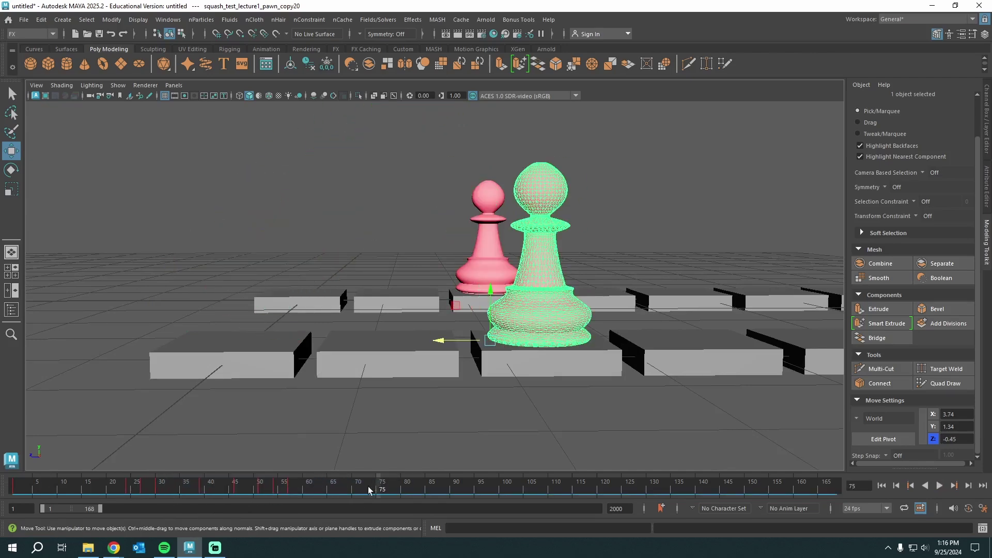
# Step: Play the animation from the start to examine the timing of the shortened jump
pyautogui.hotkey('alt', 'v')
pyautogui.moveTo(369, 489); pyautogui.dragTo(1, 499)
pyautogui.click(938, 487)
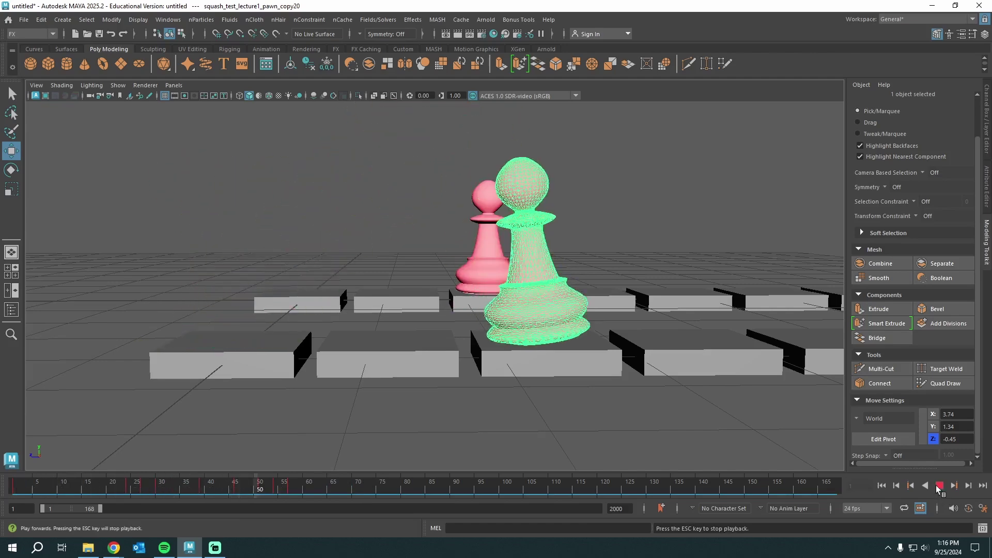
pyautogui.click(939, 486)
pyautogui.hotkey('alt', 'v')
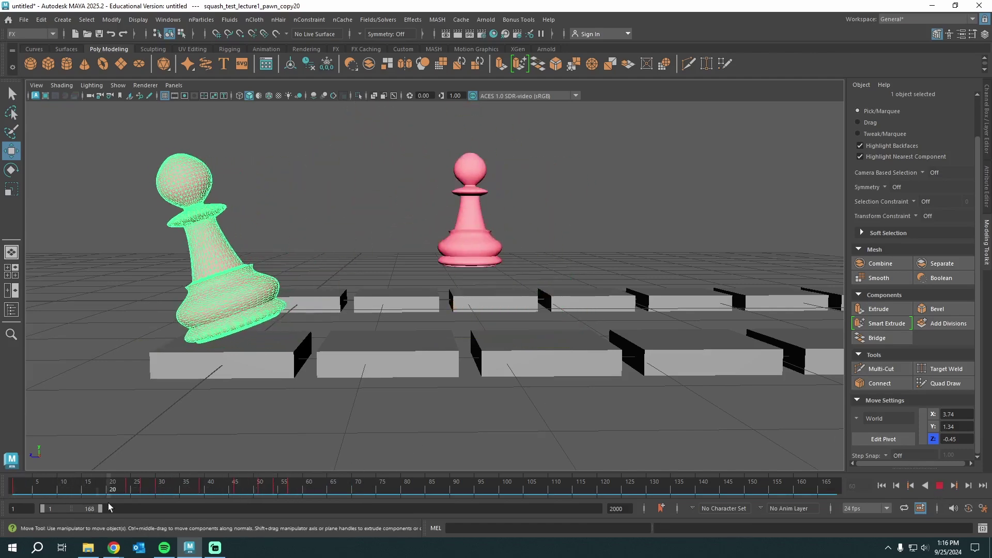
# Step: Move the front pawn farther along its tile to about Z -2.32 at frame 46 and Z -2.19 at frame 51
pyautogui.moveTo(231, 494)
pyautogui.mouseDown()
pyautogui.moveTo(240, 496)
pyautogui.moveTo(156, 508)
pyautogui.moveTo(202, 503)
pyautogui.moveTo(172, 505)
pyautogui.moveTo(162, 488)
pyautogui.moveTo(234, 495)
pyautogui.mouseUp()
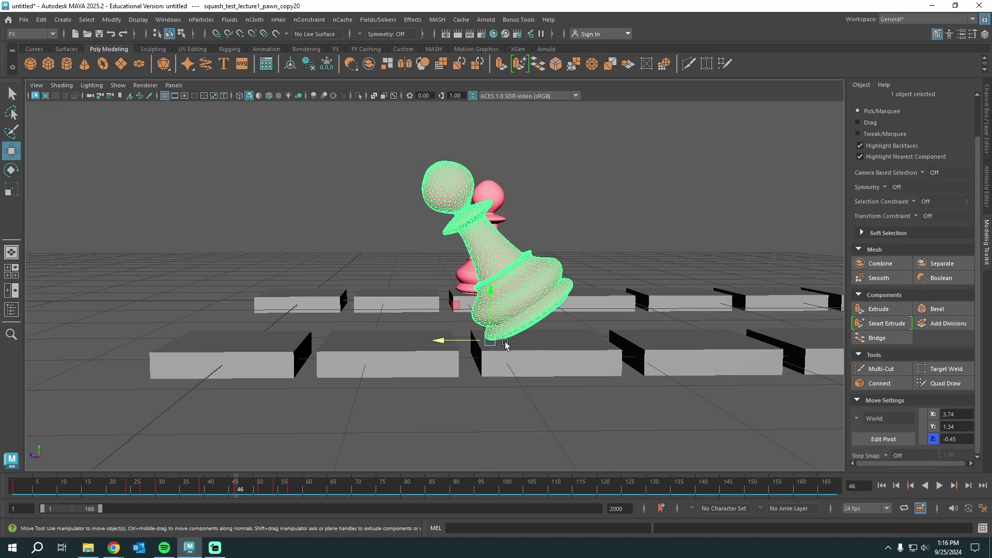
pyautogui.moveTo(459, 341); pyautogui.dragTo(509, 340)
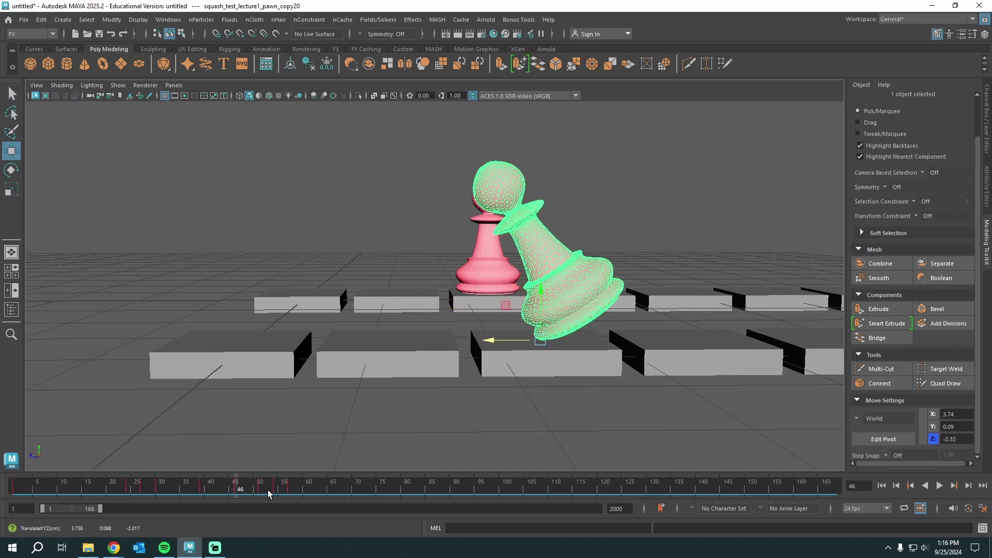
pyautogui.moveTo(253, 489); pyautogui.dragTo(265, 489)
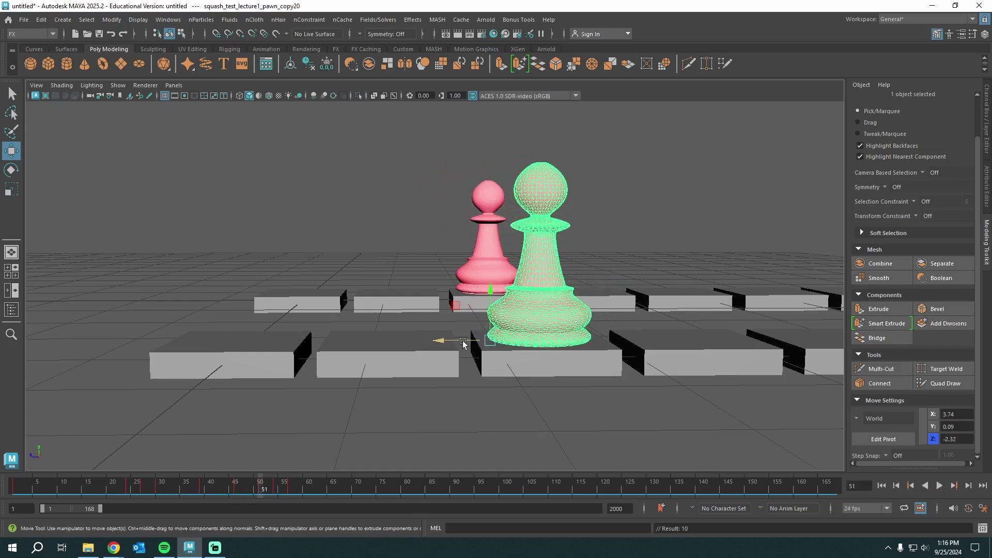
pyautogui.moveTo(463, 344); pyautogui.dragTo(499, 343)
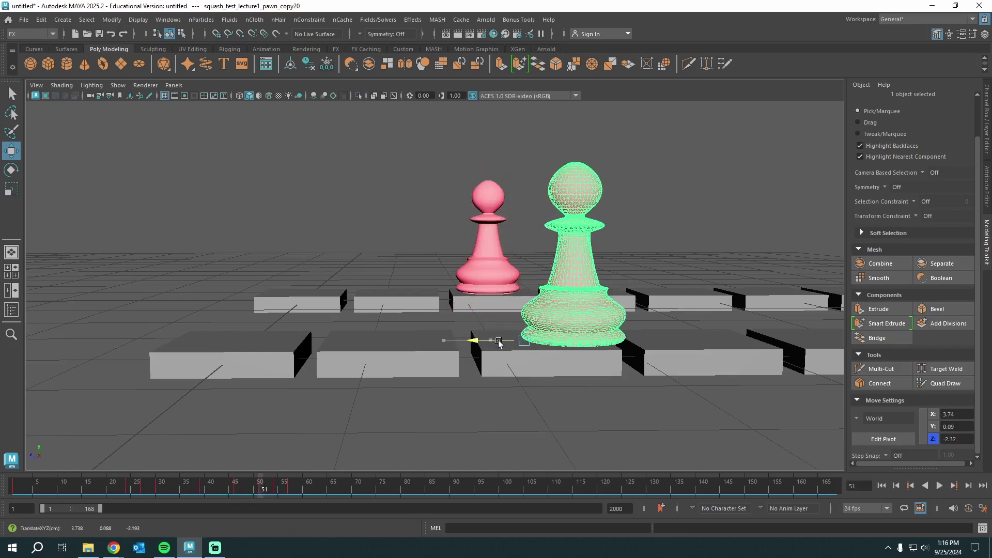
# Step: Copy the front pawn's upright key at frame 51 and paste it over its final landing key
pyautogui.rightClick(265, 490)
pyautogui.click(292, 297)
pyautogui.click(287, 490)
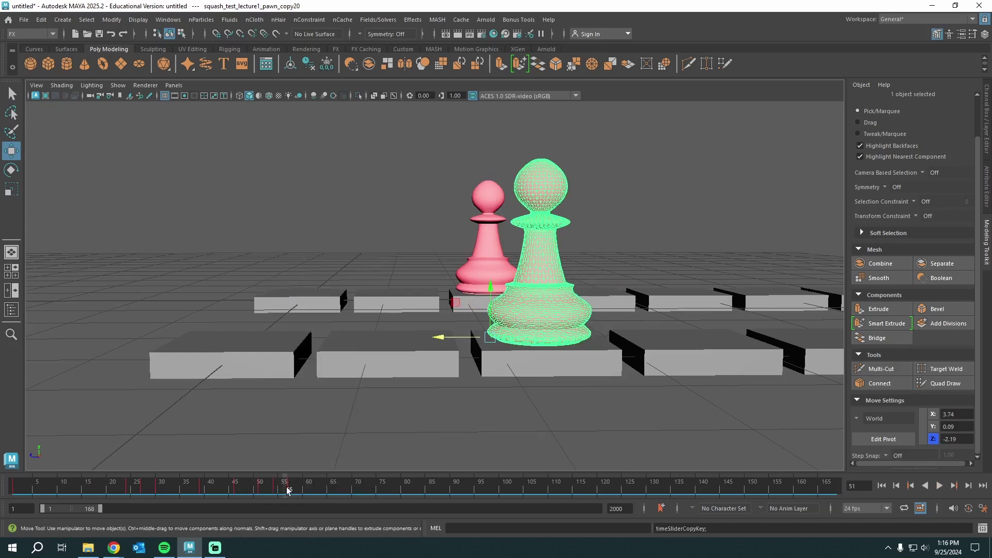
pyautogui.moveTo(287, 490)
pyautogui.mouseDown()
pyautogui.moveTo(241, 493)
pyautogui.moveTo(280, 490)
pyautogui.mouseUp()
pyautogui.rightClick(292, 488)
pyautogui.moveTo(362, 304)
pyautogui.click(424, 306)
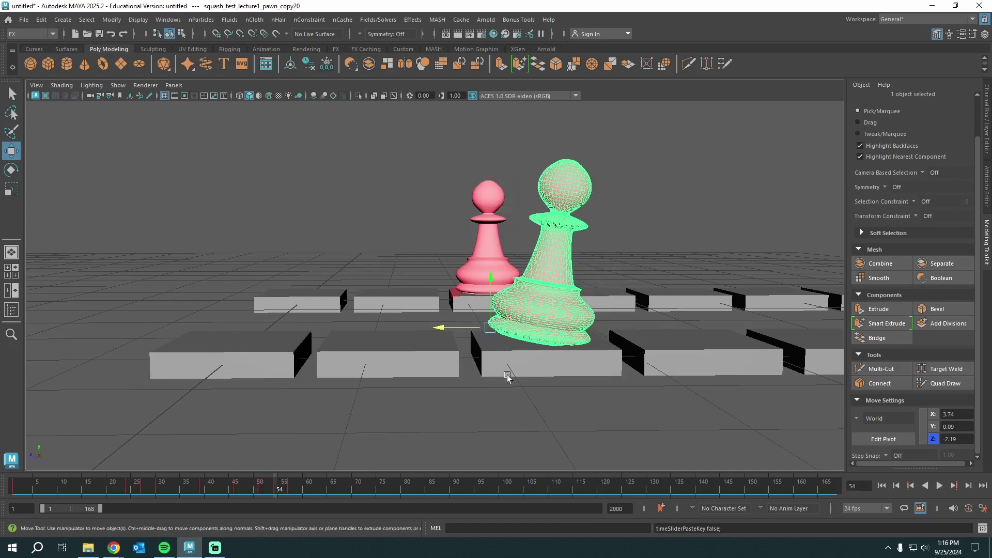
# Step: Move the front pawn along Z to about -2.17 at frame 54 to align its forward tilt with the neighbouring landing poses
pyautogui.moveTo(462, 329); pyautogui.dragTo(478, 337)
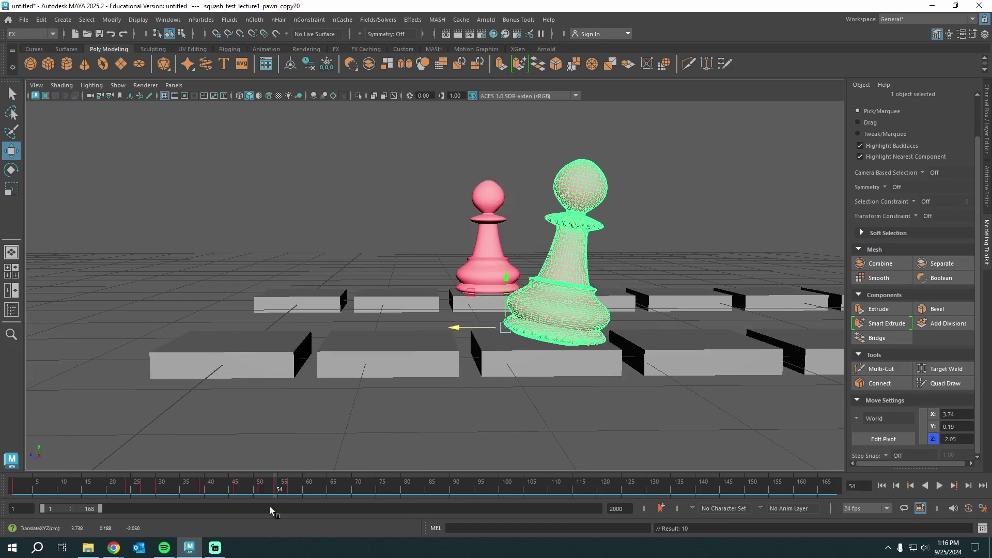
pyautogui.hotkey('alt', 'v')
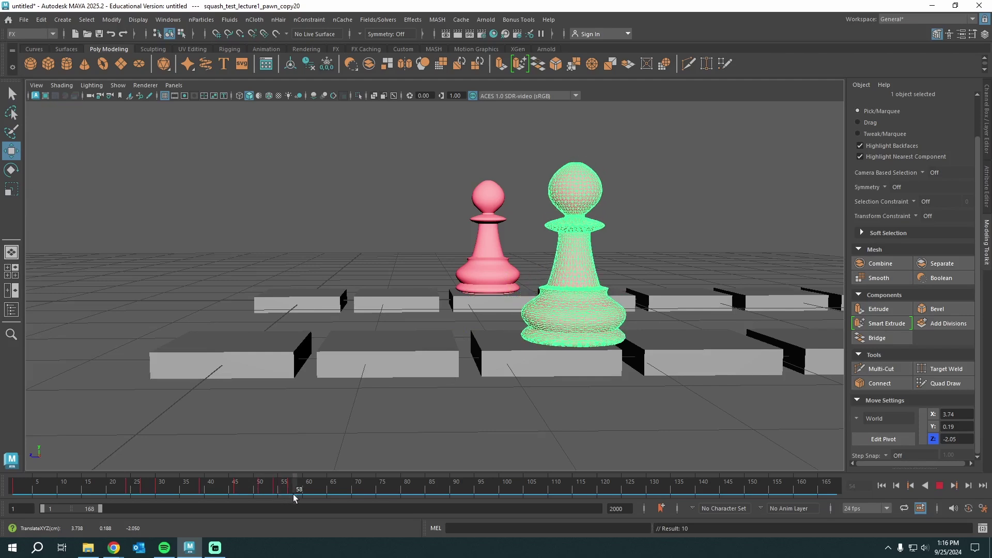
pyautogui.moveTo(293, 497)
pyautogui.mouseDown()
pyautogui.moveTo(259, 494)
pyautogui.moveTo(279, 495)
pyautogui.mouseUp()
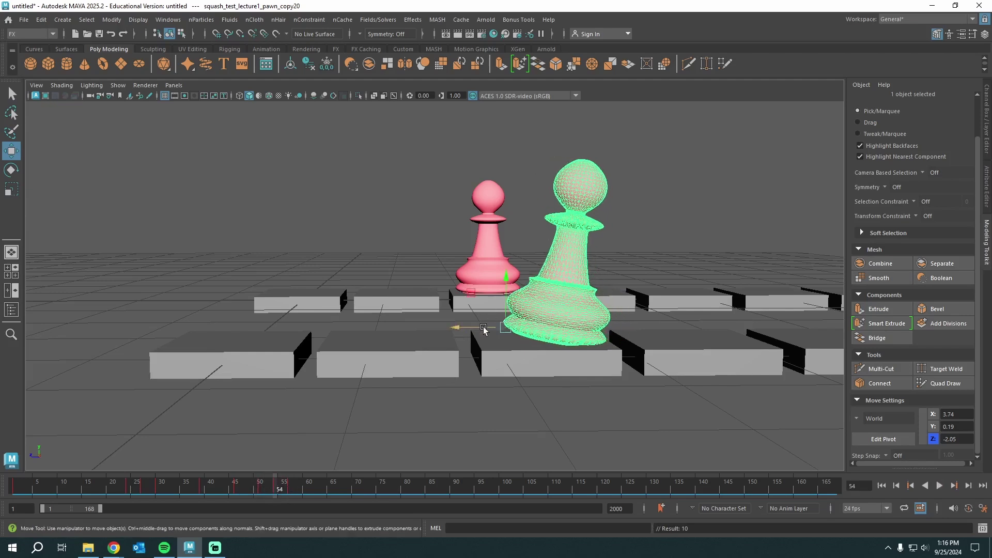
pyautogui.moveTo(484, 329); pyautogui.dragTo(500, 331)
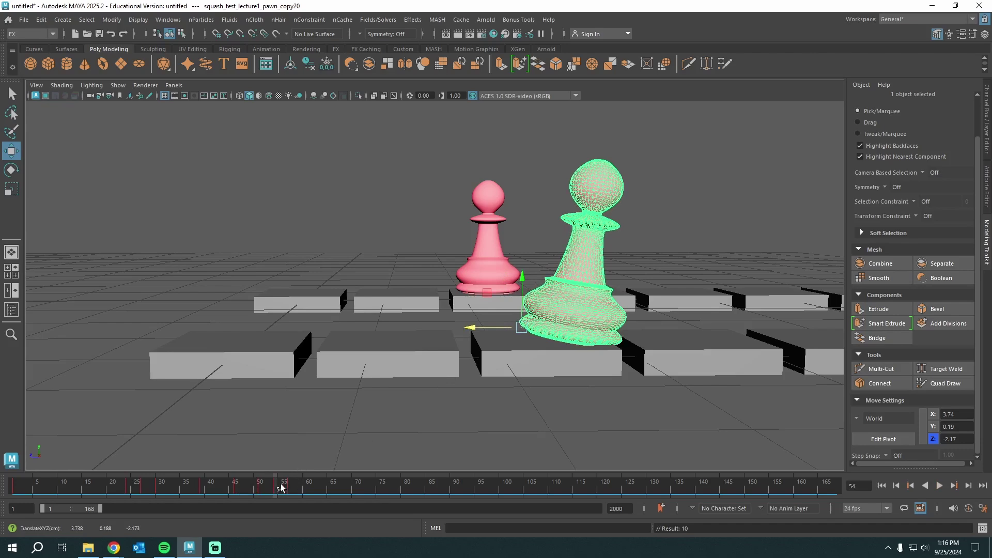
pyautogui.moveTo(280, 488); pyautogui.dragTo(191, 552)
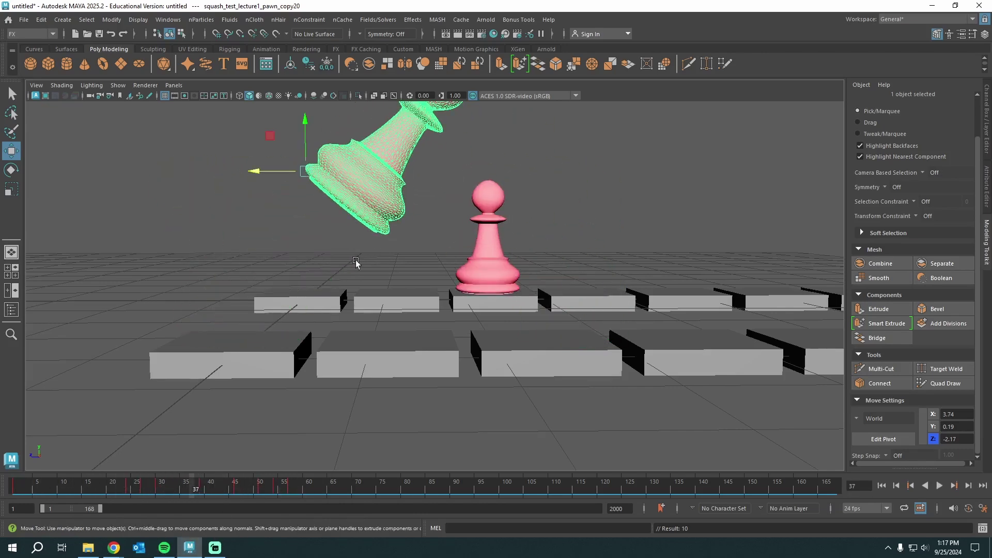
# Step: Reposition the airborne front pawn at frame 34 to about Y 1.00 and Z -0.20
pyautogui.keyDown('alt'); pyautogui.moveTo(354, 262); pyautogui.dragTo(304, 362, button='middle'); pyautogui.keyUp('alt')
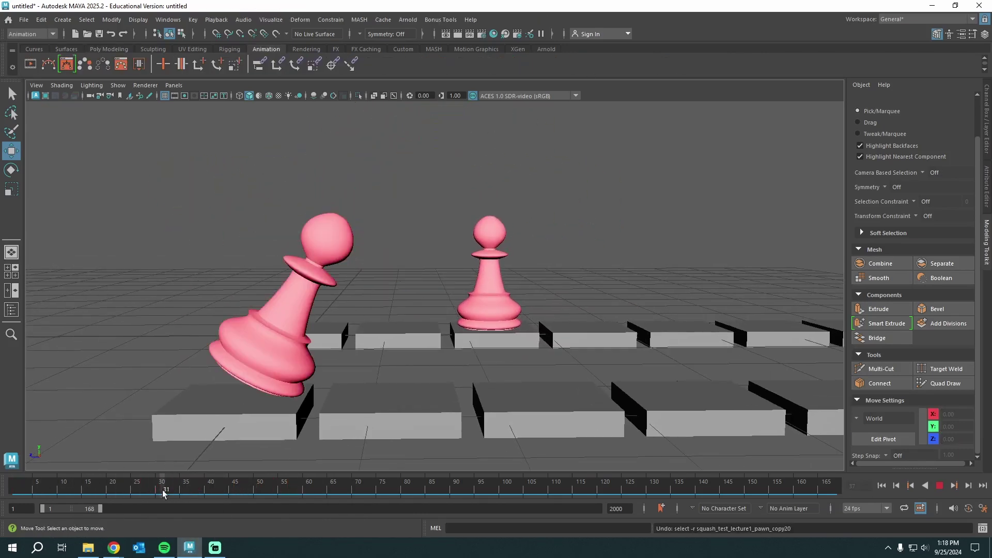
pyautogui.moveTo(163, 492)
pyautogui.mouseDown()
pyautogui.moveTo(152, 492)
pyautogui.moveTo(215, 489)
pyautogui.moveTo(179, 491)
pyautogui.mouseUp()
pyautogui.click(431, 243)
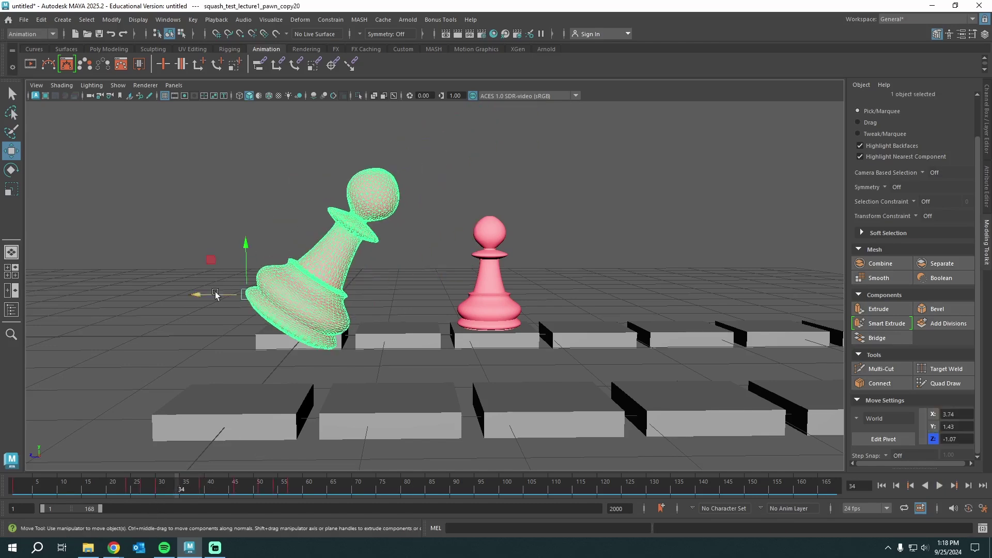
pyautogui.moveTo(215, 293); pyautogui.dragTo(262, 260)
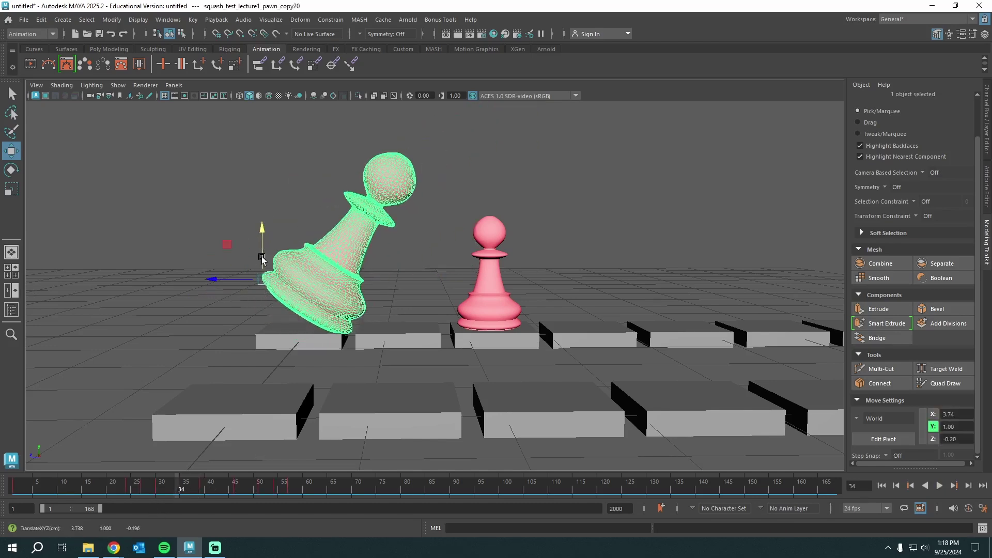
# Step: Reposition the airborne front pawn at frame 34 to about Y 1.15 and Z -0.22, checking its jump arc
pyautogui.hotkey('alt', 'v')
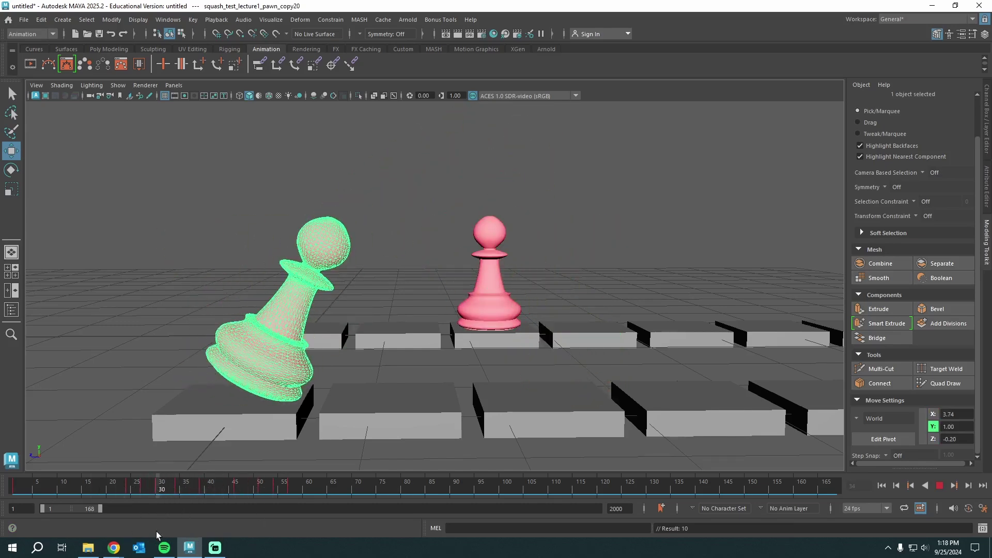
pyautogui.hotkey('alt', 'v')
pyautogui.moveTo(233, 283); pyautogui.dragTo(245, 410)
pyautogui.moveTo(176, 489); pyautogui.dragTo(140, 500)
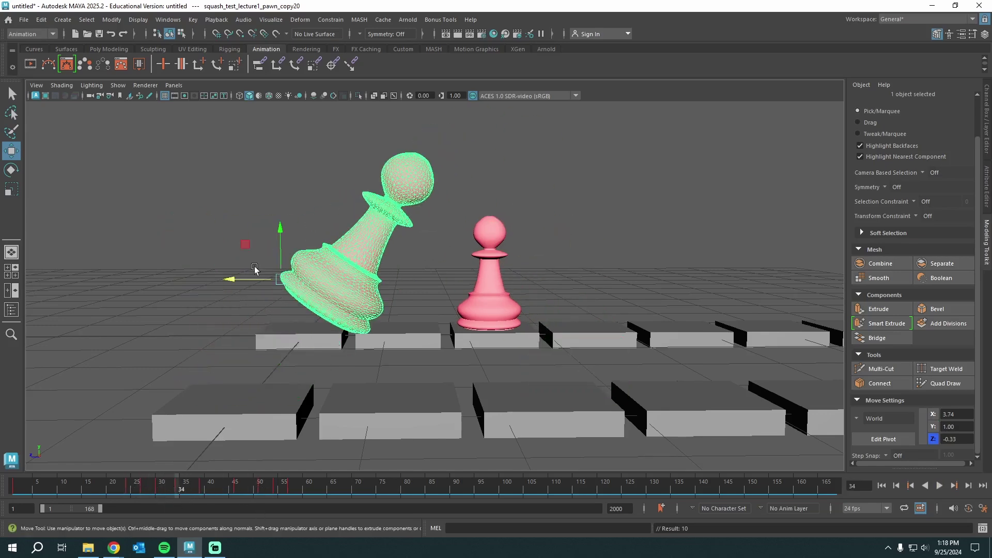
pyautogui.moveTo(281, 258); pyautogui.dragTo(246, 262)
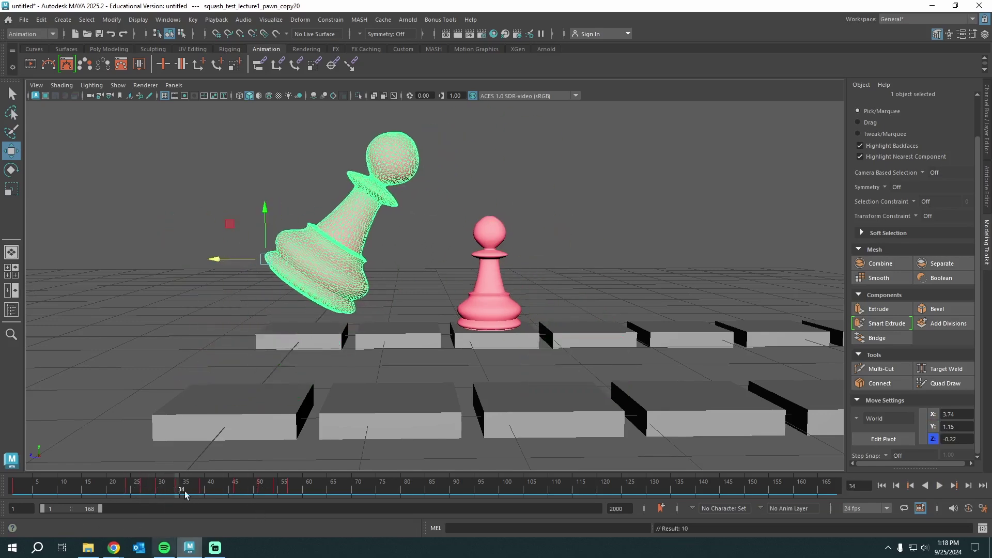
pyautogui.moveTo(180, 489); pyautogui.dragTo(129, 492)
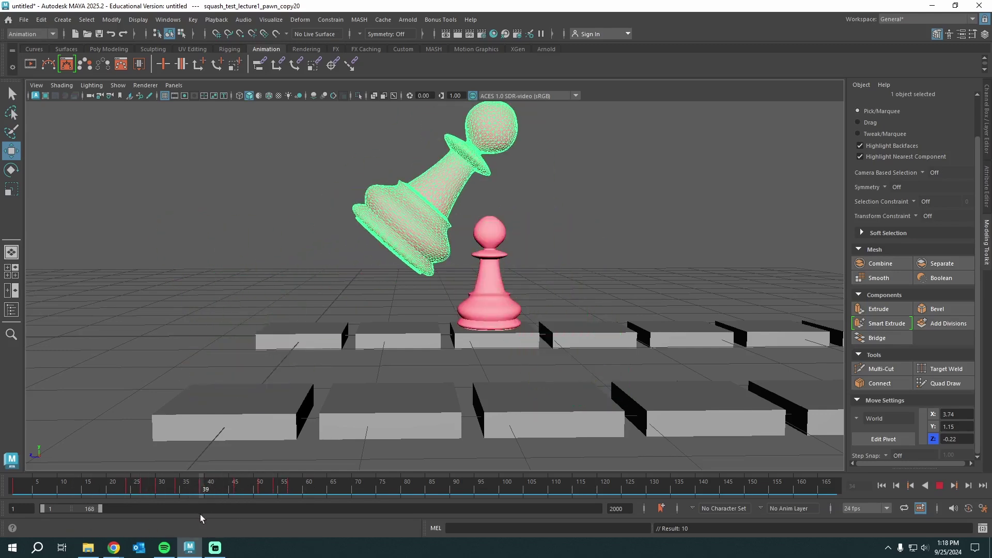
# Step: Lower the front pawn at frame 43 to about Y 0.53 and Z -1.95 for its landing
pyautogui.moveTo(218, 513)
pyautogui.mouseDown()
pyautogui.moveTo(231, 513)
pyautogui.moveTo(178, 514)
pyautogui.moveTo(229, 517)
pyautogui.moveTo(200, 511)
pyautogui.moveTo(218, 511)
pyautogui.mouseUp()
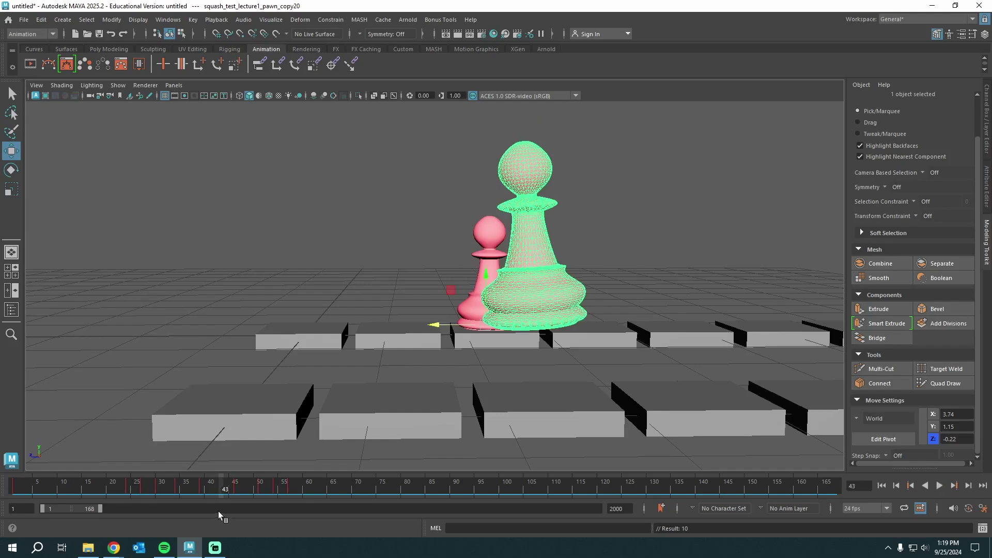
pyautogui.moveTo(481, 281); pyautogui.dragTo(462, 368)
pyautogui.moveTo(254, 491); pyautogui.dragTo(274, 516)
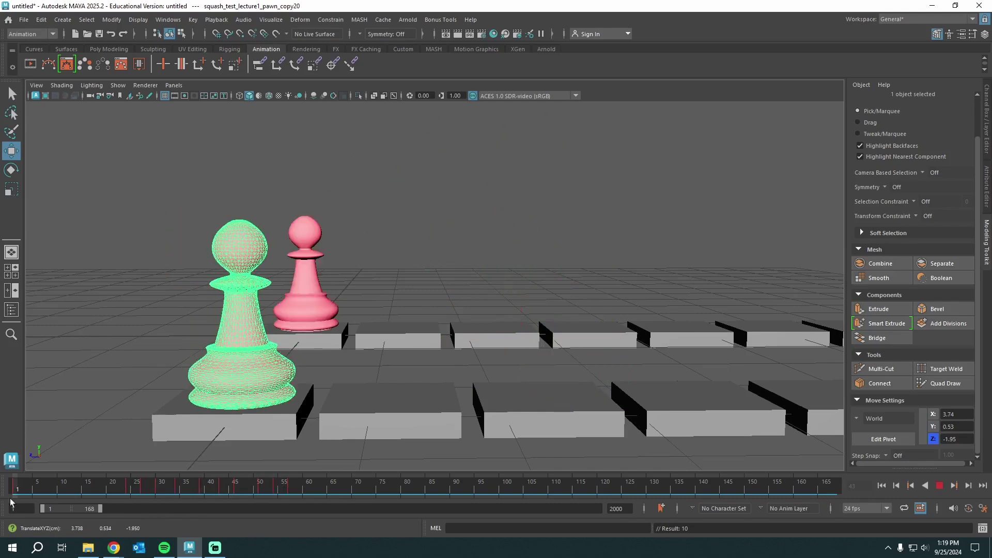
pyautogui.hotkey('alt', 'shift', 'v')
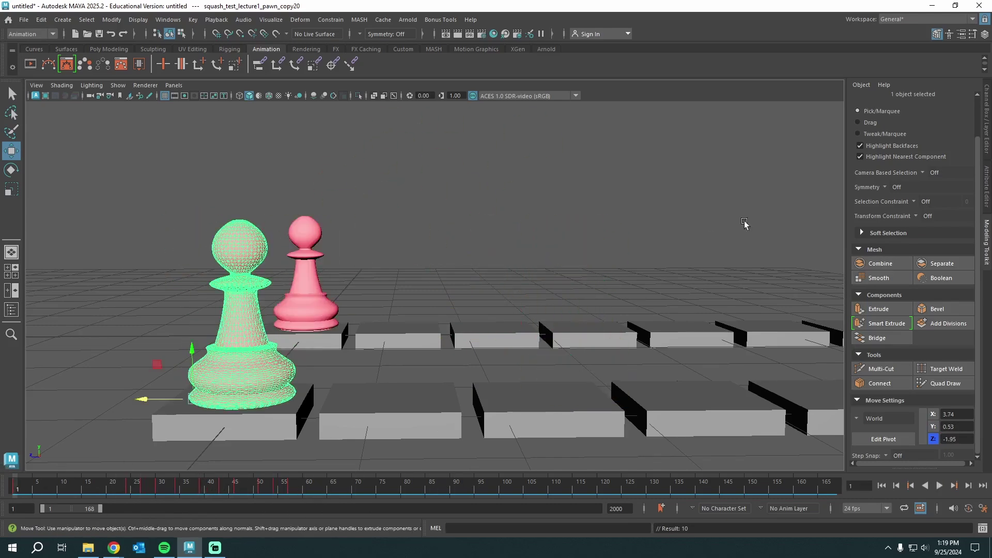
# Step: Hide layer1 and make layer2 visible, with its cyan pawn and row of tiles framed in view
pyautogui.keyDown('alt'); pyautogui.moveTo(709, 223); pyautogui.dragTo(705, 258, button='middle'); pyautogui.keyUp('alt')
pyautogui.click(986, 111)
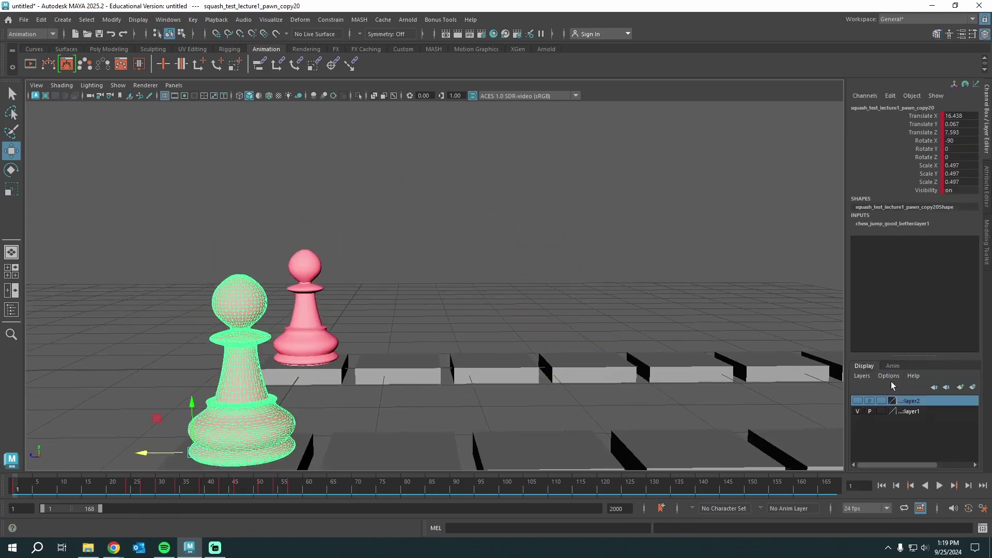
pyautogui.click(858, 411)
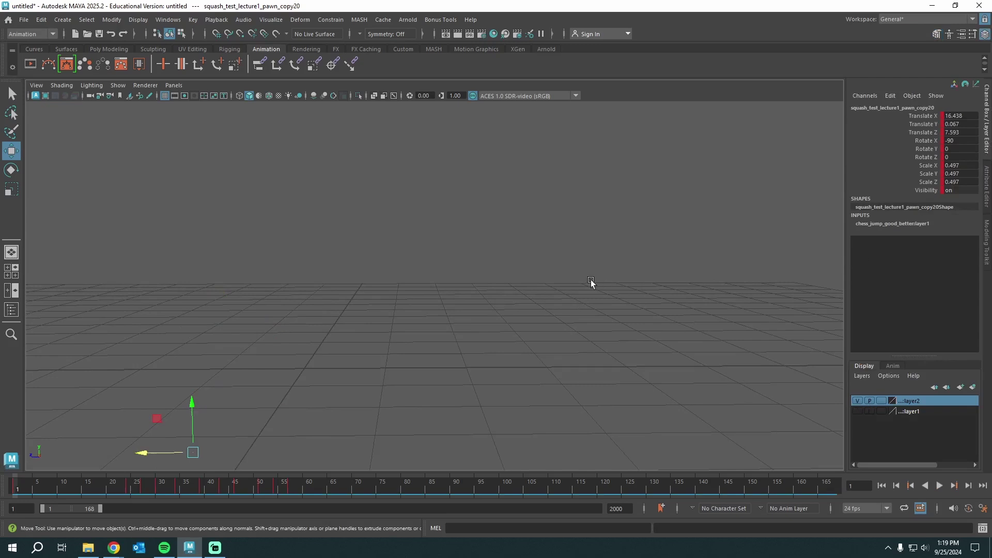
pyautogui.scroll(-5, 591, 282)
pyautogui.keyDown('alt'); pyautogui.moveTo(521, 298); pyautogui.dragTo(507, 355, button='middle'); pyautogui.keyUp('alt')
pyautogui.scroll(4, 506, 354)
pyautogui.keyDown('alt'); pyautogui.moveTo(507, 354); pyautogui.dragTo(540, 356); pyautogui.keyUp('alt')
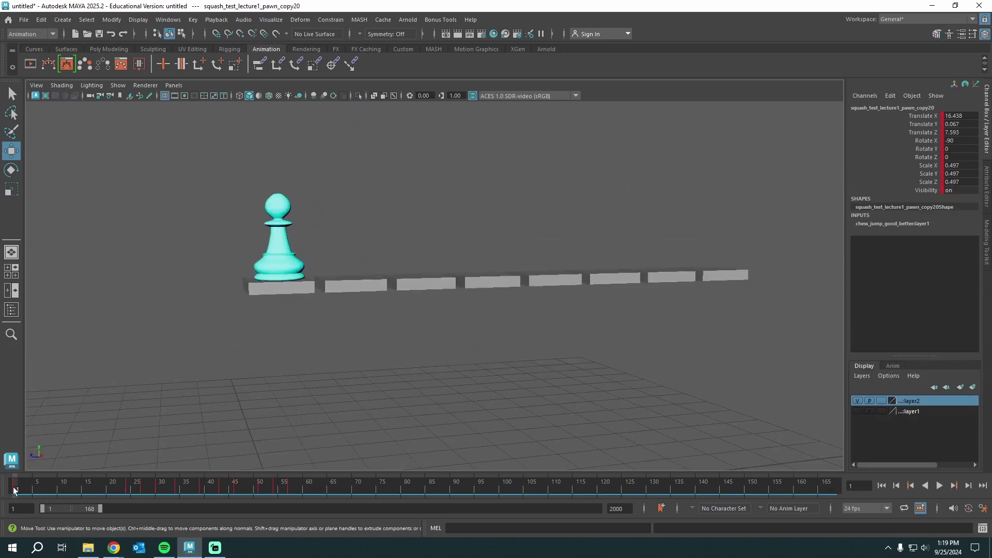
# Step: Play and scrub through the cyan pawn's jump to study its timing
pyautogui.hotkey('alt', 'v')
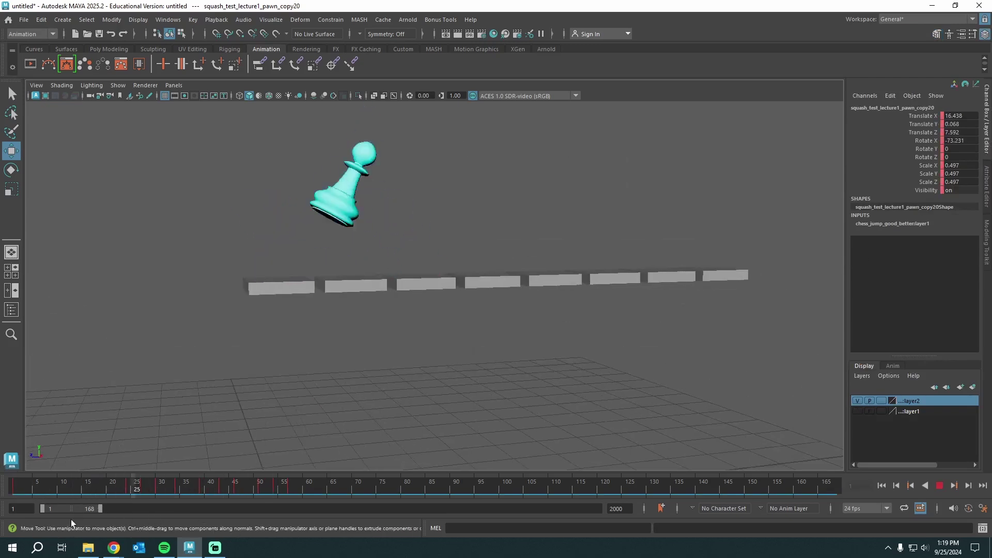
pyautogui.press('Escape')
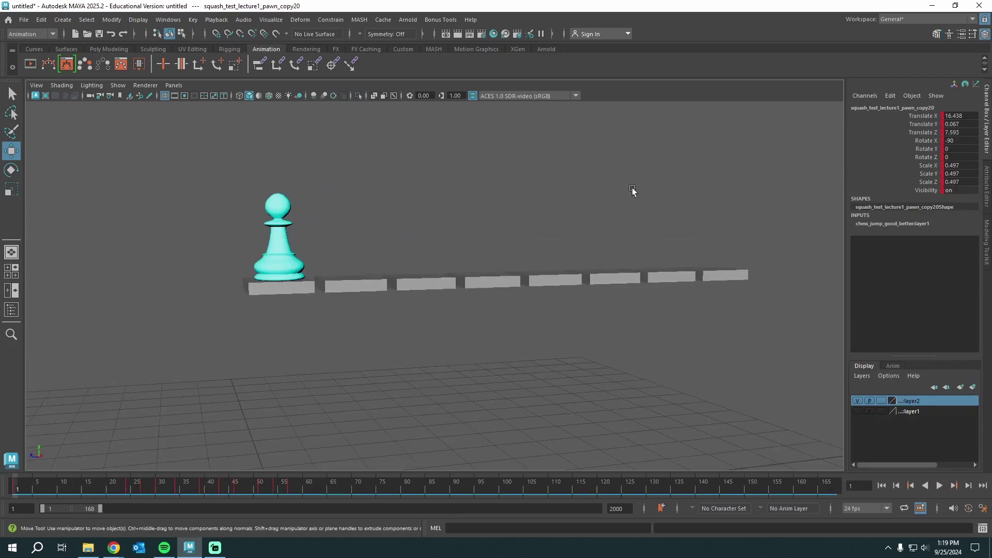
pyautogui.click(936, 486)
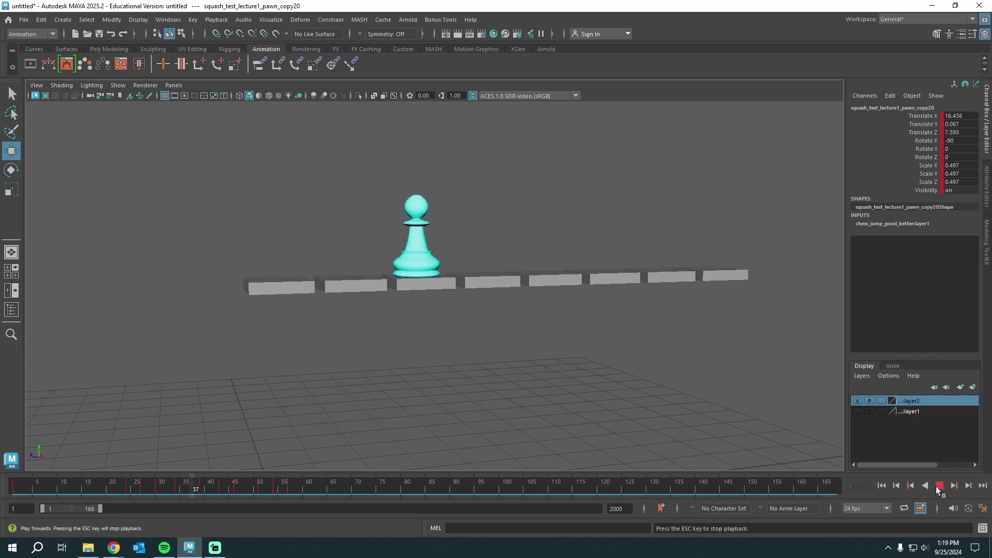
pyautogui.click(936, 486)
pyautogui.moveTo(95, 481); pyautogui.dragTo(244, 522)
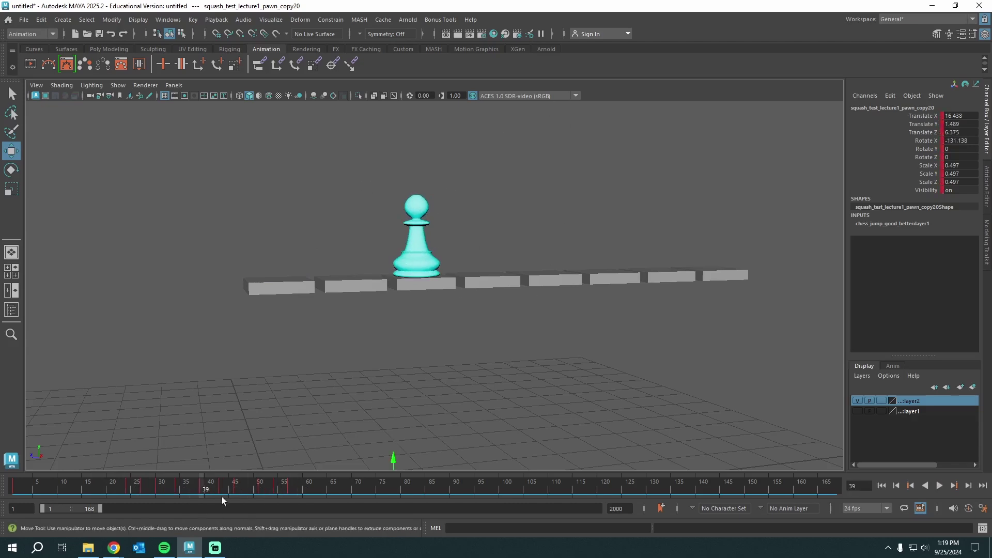
# Step: Show layer1, hide layer2, and play the pink pawns' jumps together from frame 1
pyautogui.scroll(-4, 367, 373)
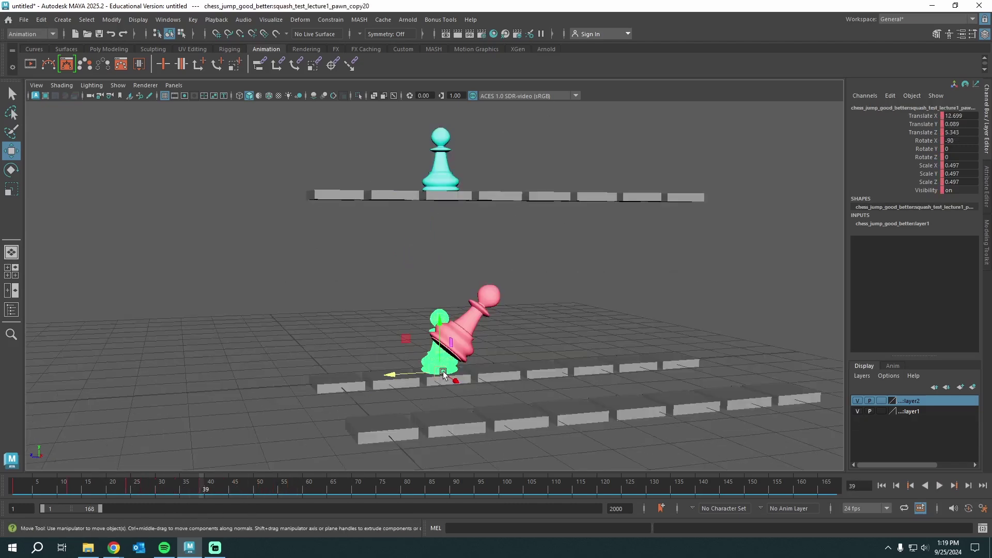
pyautogui.moveTo(131, 484); pyautogui.dragTo(15, 488)
pyautogui.click(856, 401)
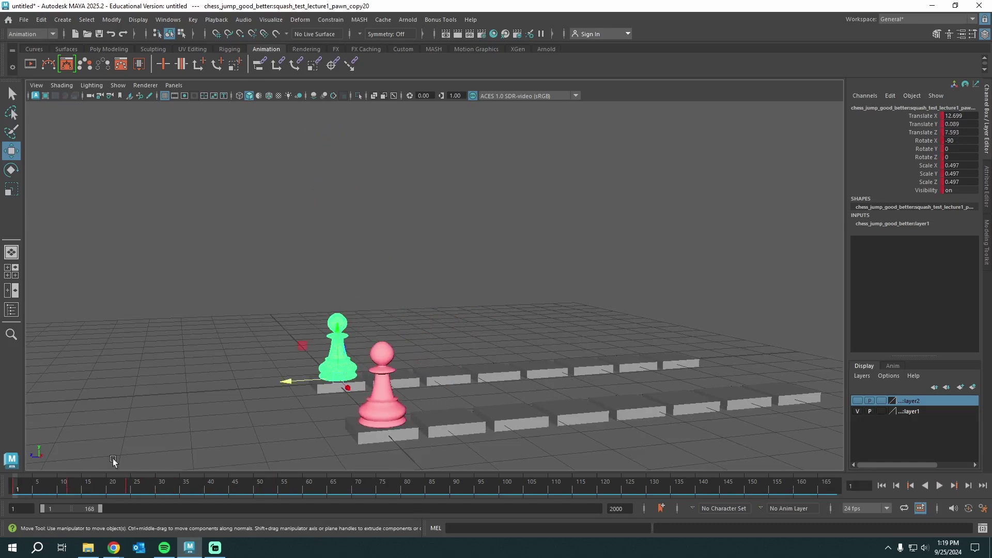
pyautogui.click(326, 361)
pyautogui.click(939, 485)
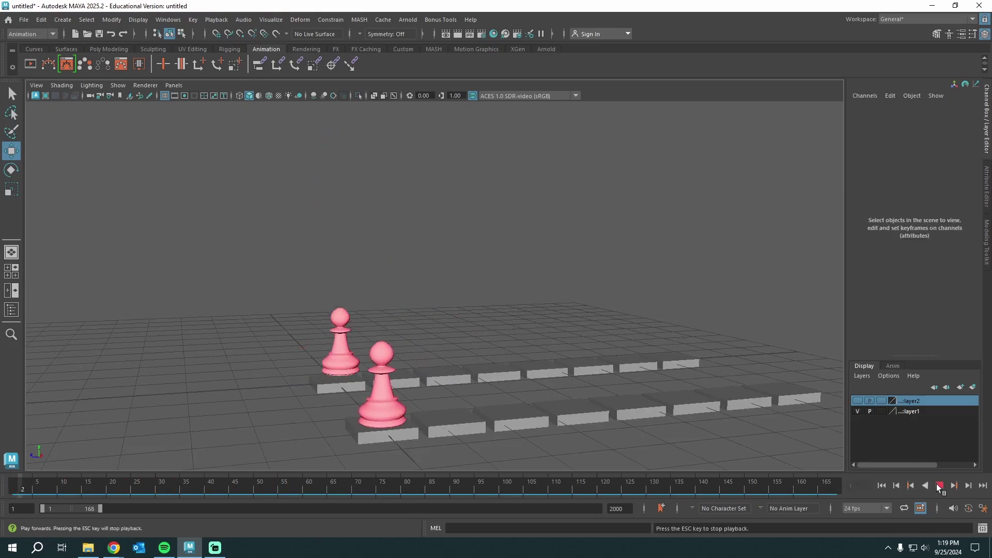
pyautogui.press('Escape')
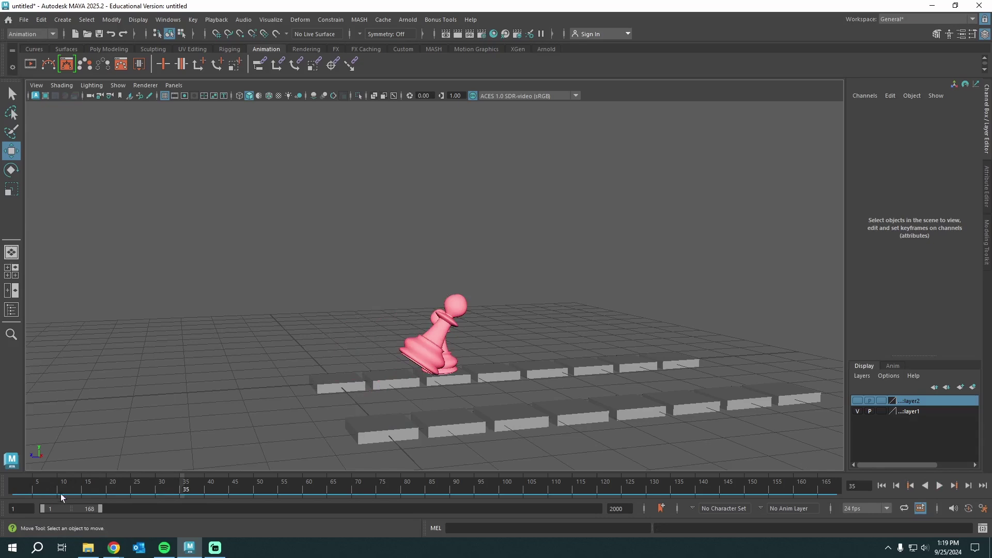
# Step: Scrub and play the two pink pawns' jumps, comparing the front pawn's windup, flight and landing with the rear pawn's
pyautogui.moveTo(61, 497); pyautogui.dragTo(16, 495)
pyautogui.click(386, 410)
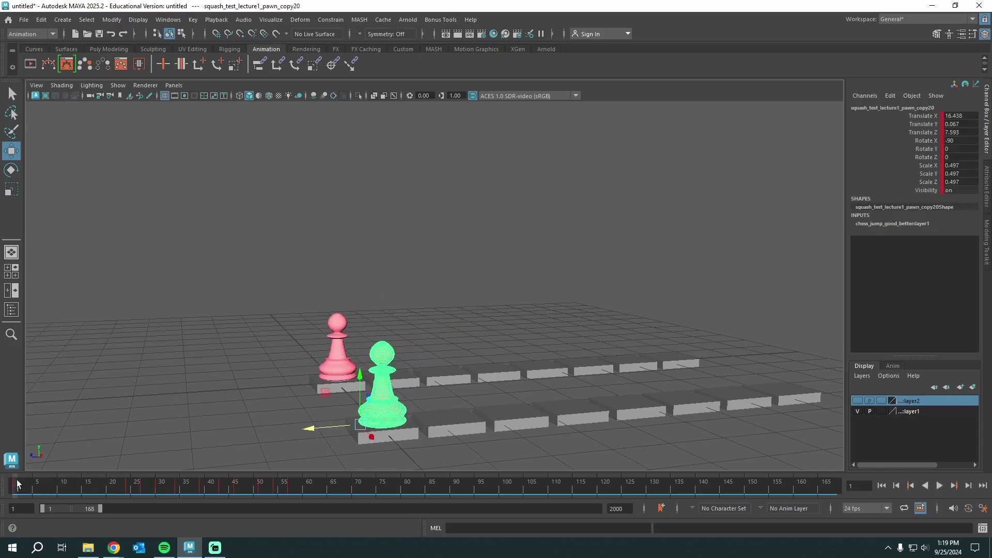
pyautogui.moveTo(17, 484); pyautogui.dragTo(108, 491)
pyautogui.click(152, 428)
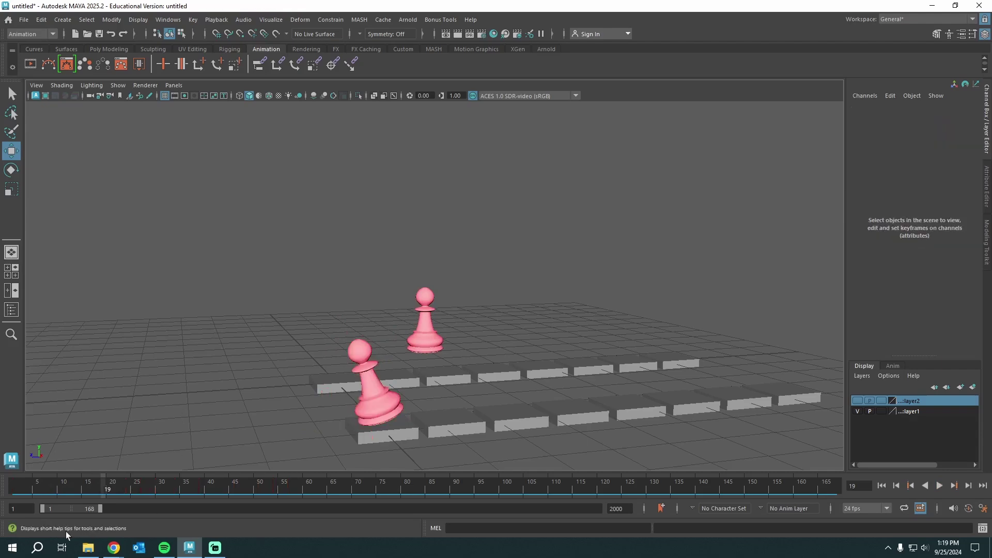
pyautogui.hotkey('alt', 'v')
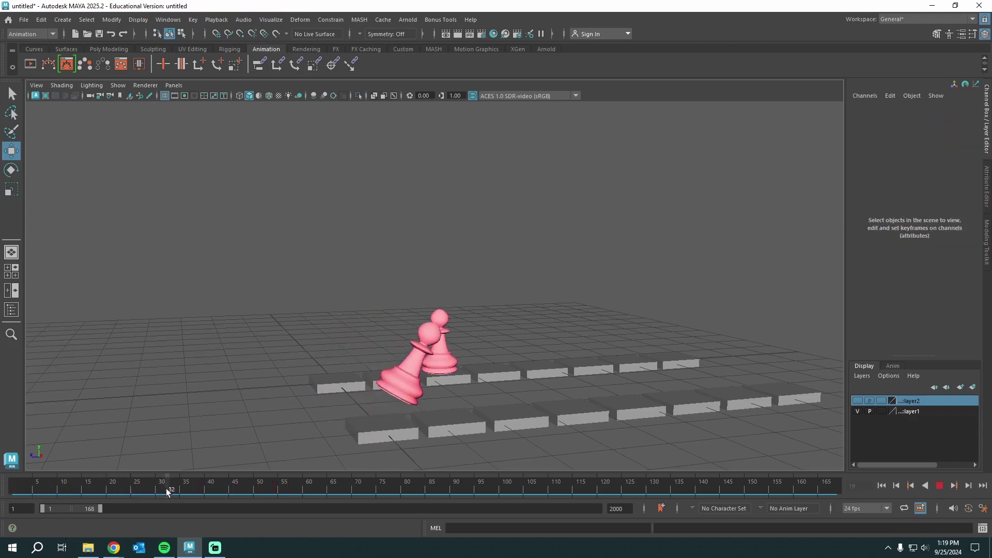
pyautogui.moveTo(165, 488); pyautogui.dragTo(177, 487)
pyautogui.scroll(3, 515, 362)
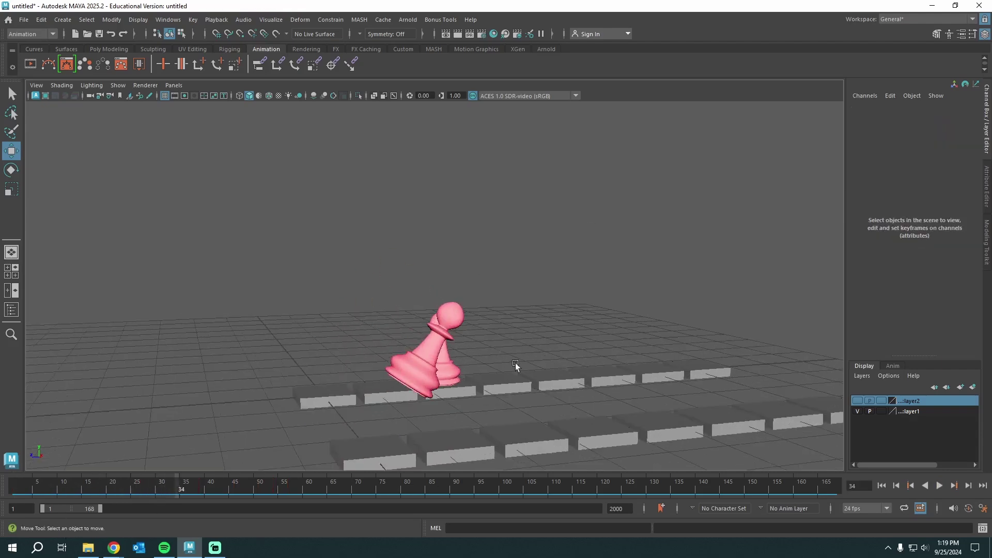
pyautogui.keyDown('alt'); pyautogui.moveTo(515, 363); pyautogui.dragTo(361, 338, button='middle'); pyautogui.keyUp('alt')
pyautogui.moveTo(175, 488); pyautogui.dragTo(116, 489)
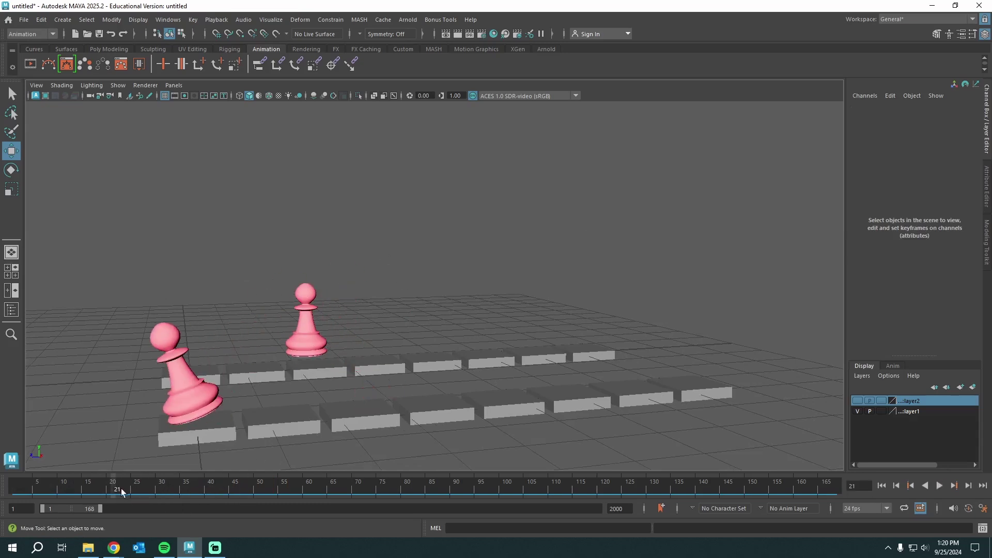
pyautogui.hotkey('alt', 'v')
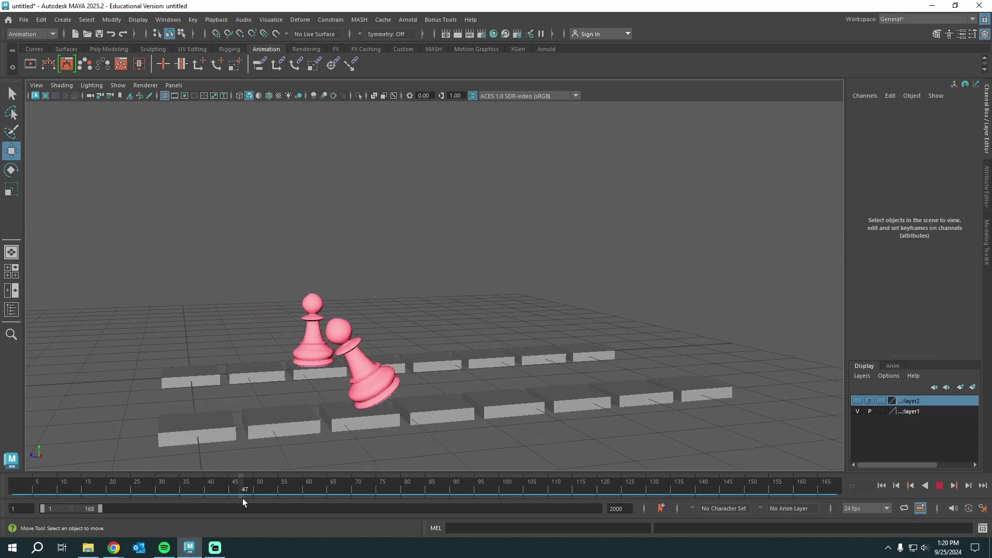
pyautogui.moveTo(290, 506); pyautogui.dragTo(2, 506)
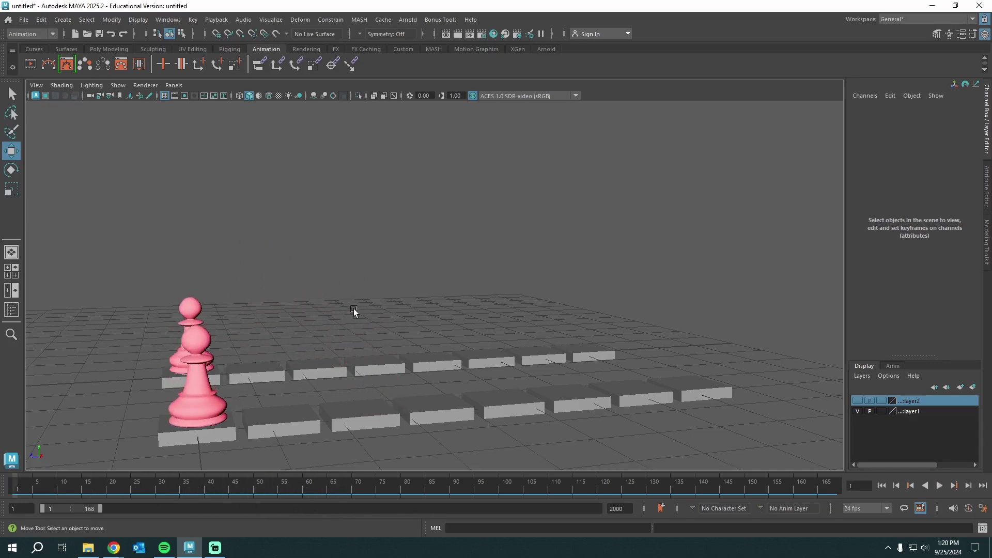
# Step: Play both pink pawns' jumps from frame 1 in a more angled view
pyautogui.keyDown('alt'); pyautogui.moveTo(353, 308); pyautogui.dragTo(426, 305); pyautogui.keyUp('alt')
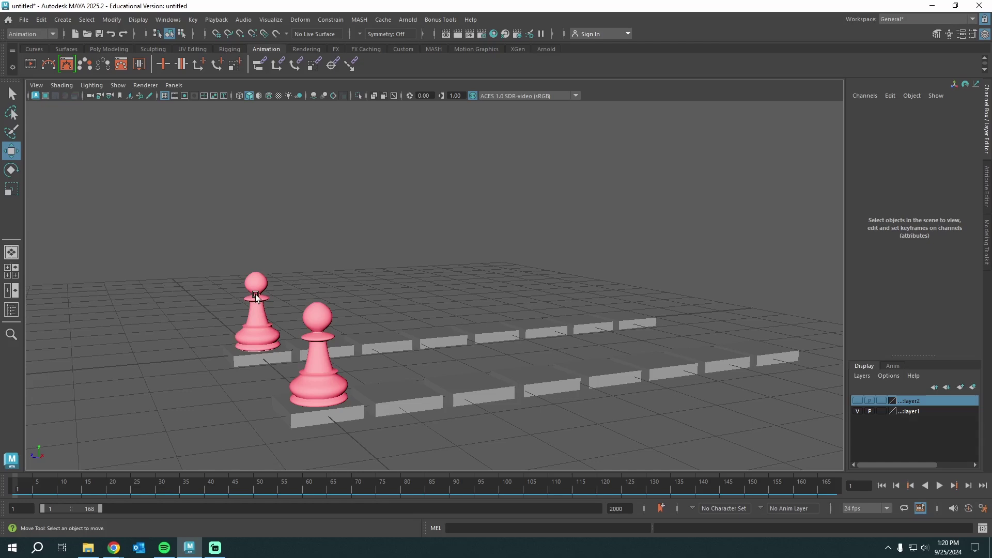
pyautogui.click(941, 484)
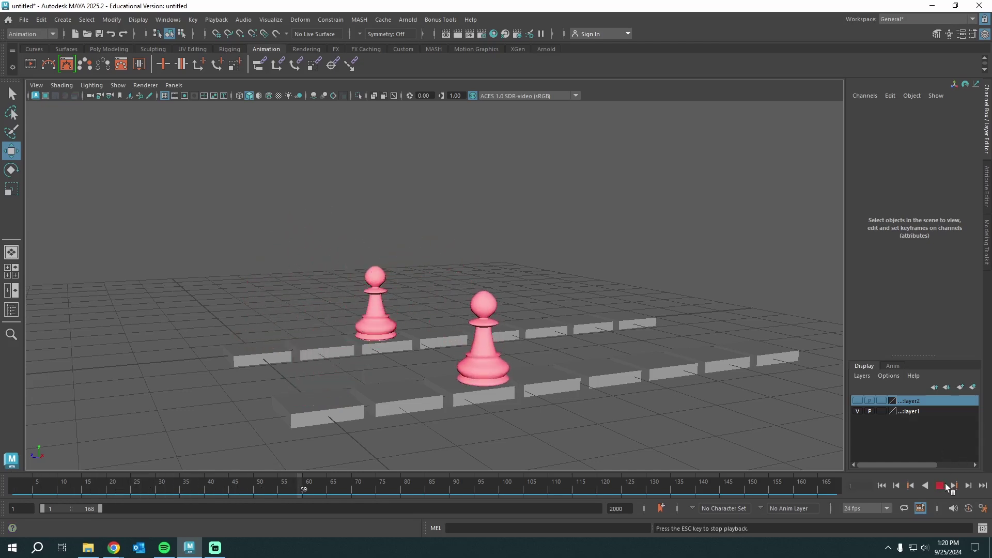
pyautogui.click(938, 486)
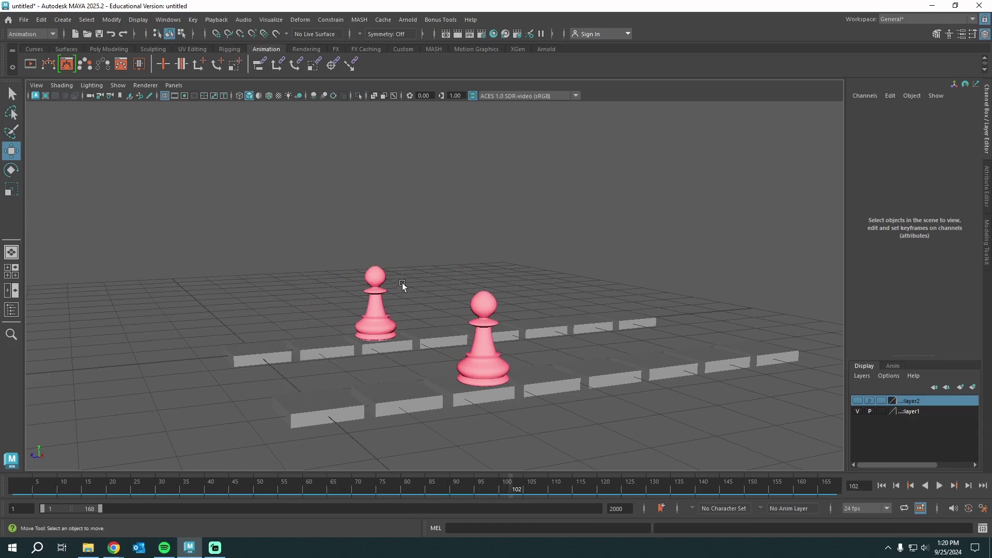
# Step: Switch visibility from layer1 to layer2 and play the cyan pawn's jump from frame 1
pyautogui.click(858, 411)
pyautogui.click(858, 400)
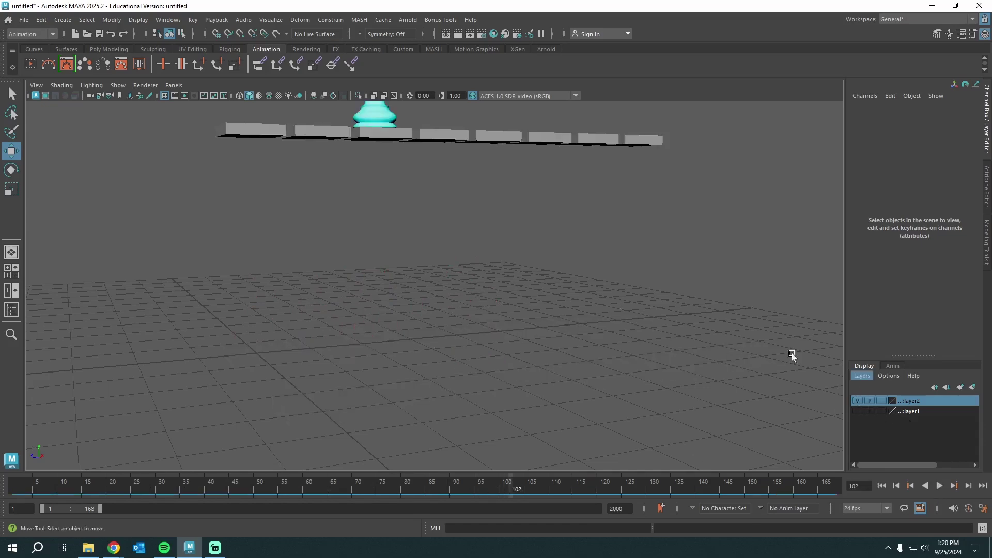
pyautogui.scroll(-3, 426, 288)
pyautogui.keyDown('alt'); pyautogui.moveTo(425, 288); pyautogui.dragTo(425, 355, button='middle'); pyautogui.keyUp('alt')
pyautogui.hotkey('alt', 'shift', 'v')
pyautogui.scroll(3, 284, 302)
pyautogui.keyDown('alt'); pyautogui.moveTo(333, 253); pyautogui.dragTo(394, 333, button='middle'); pyautogui.keyUp('alt')
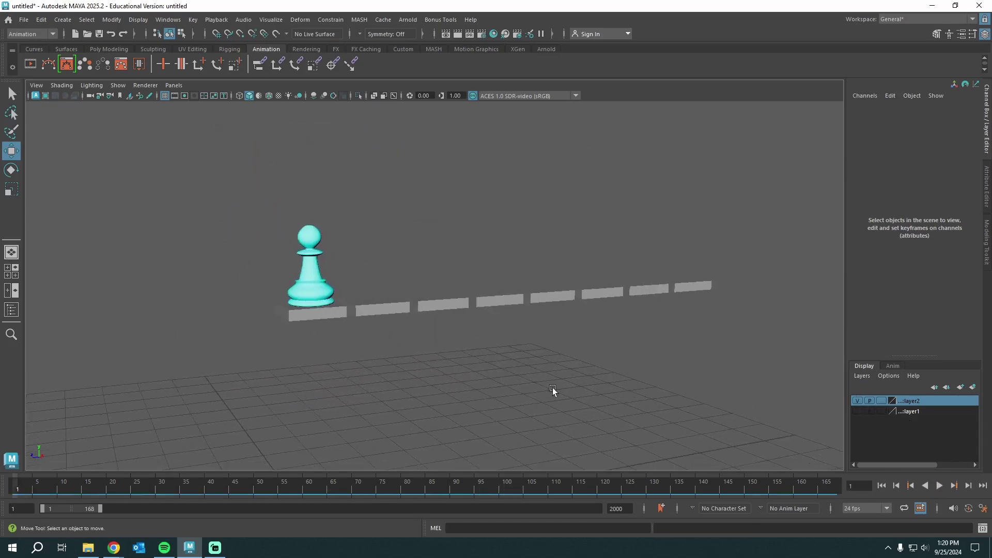
pyautogui.click(938, 483)
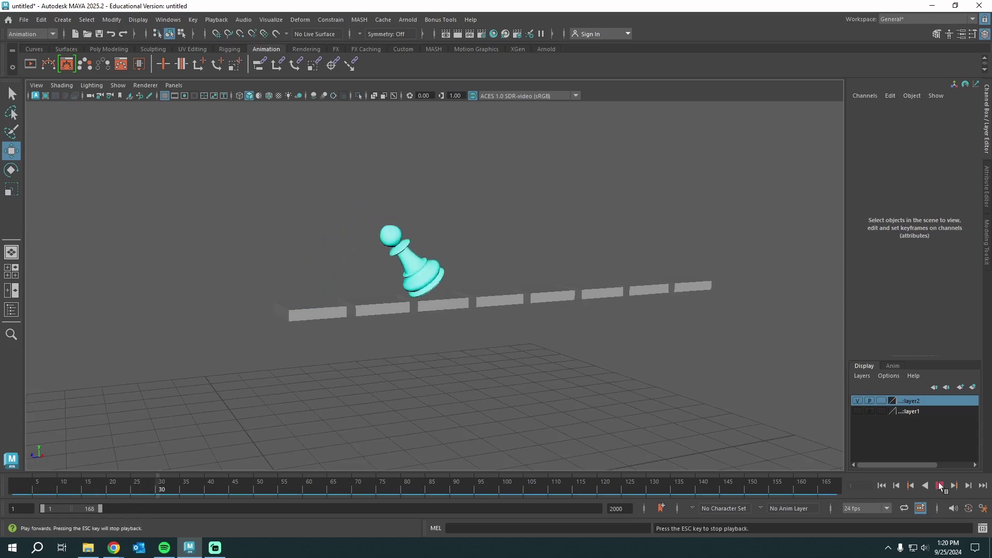
pyautogui.click(938, 484)
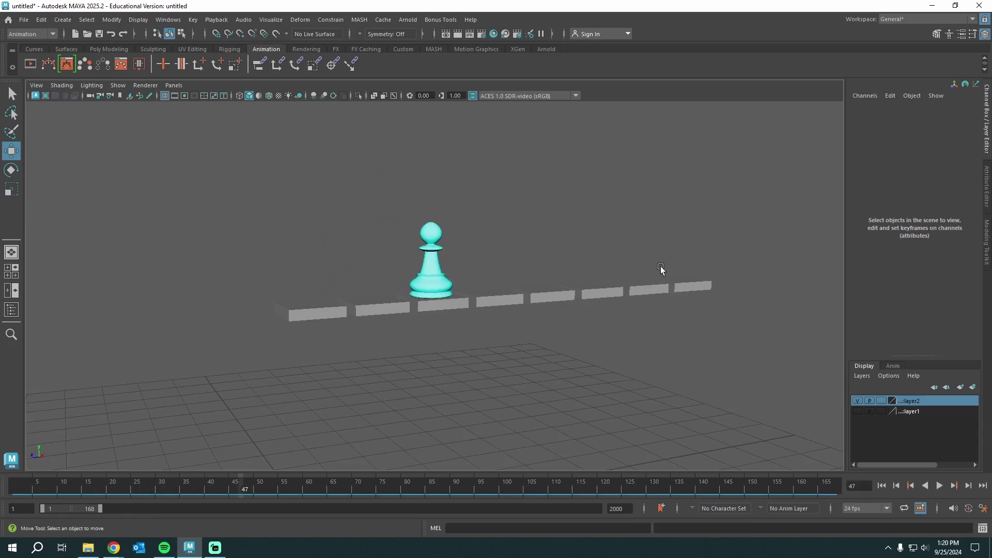